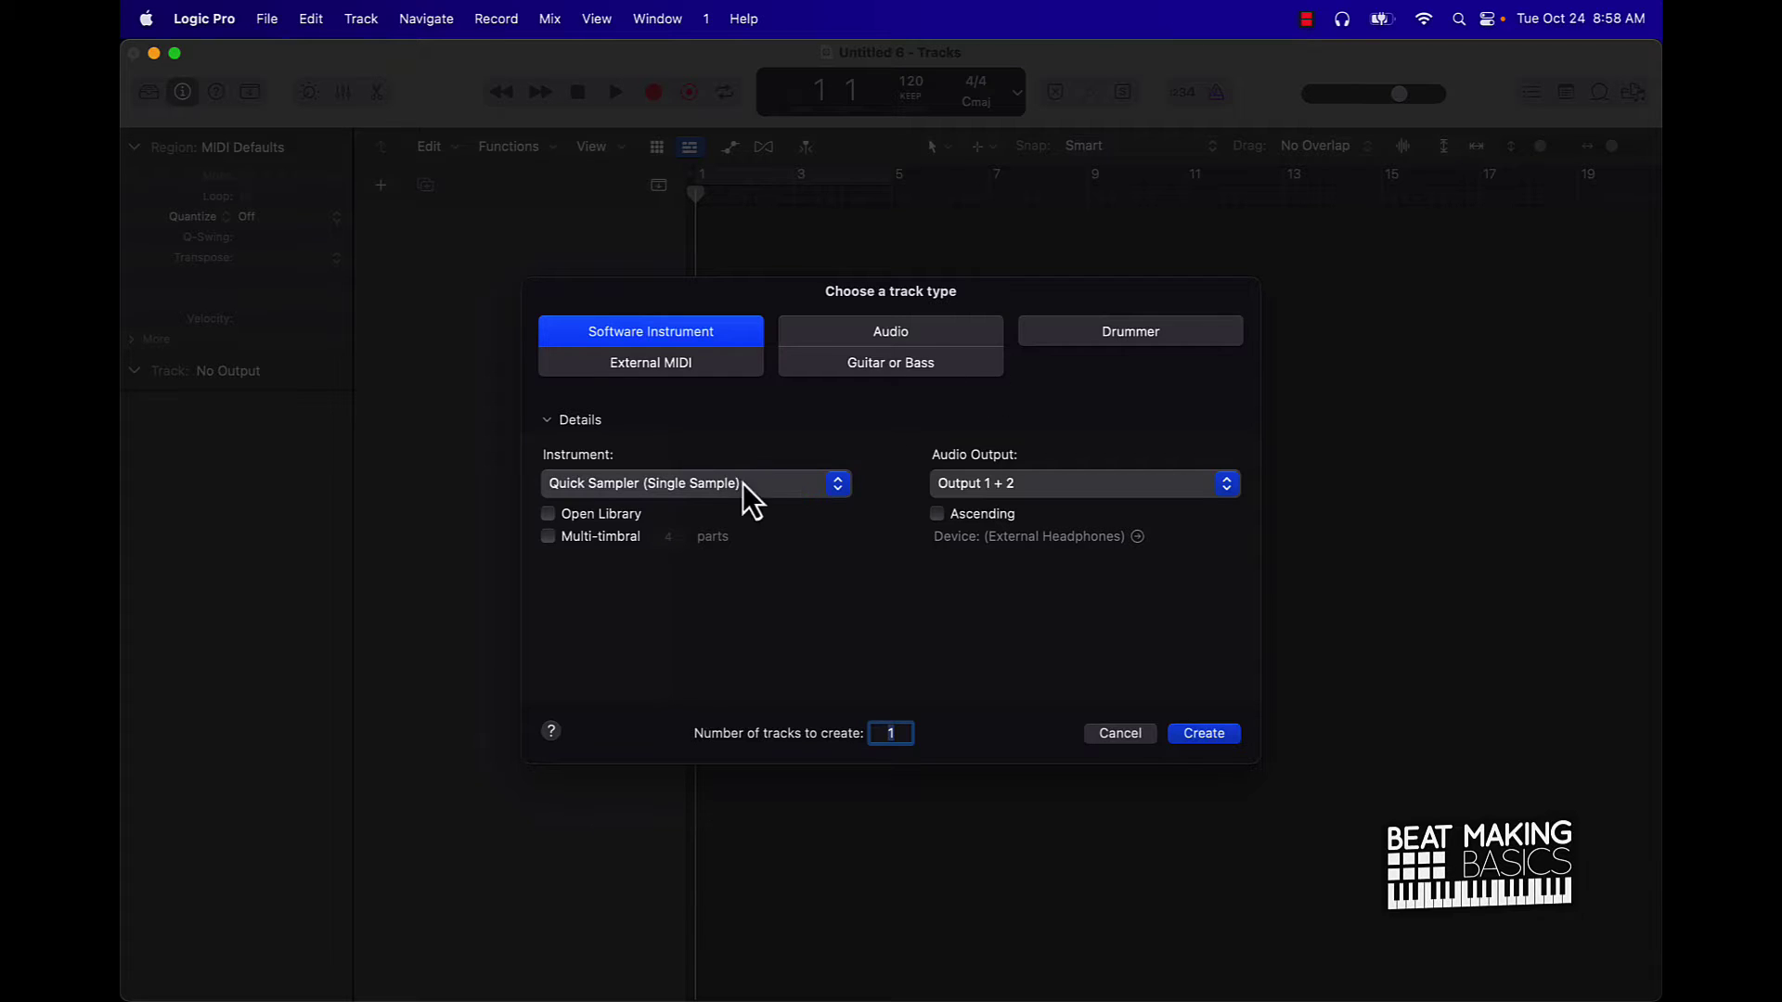
Create a Quick Sampler (Single Sample) software instrument track and filter the loop library to the Hip Hop genre.
left_click(1186, 741)
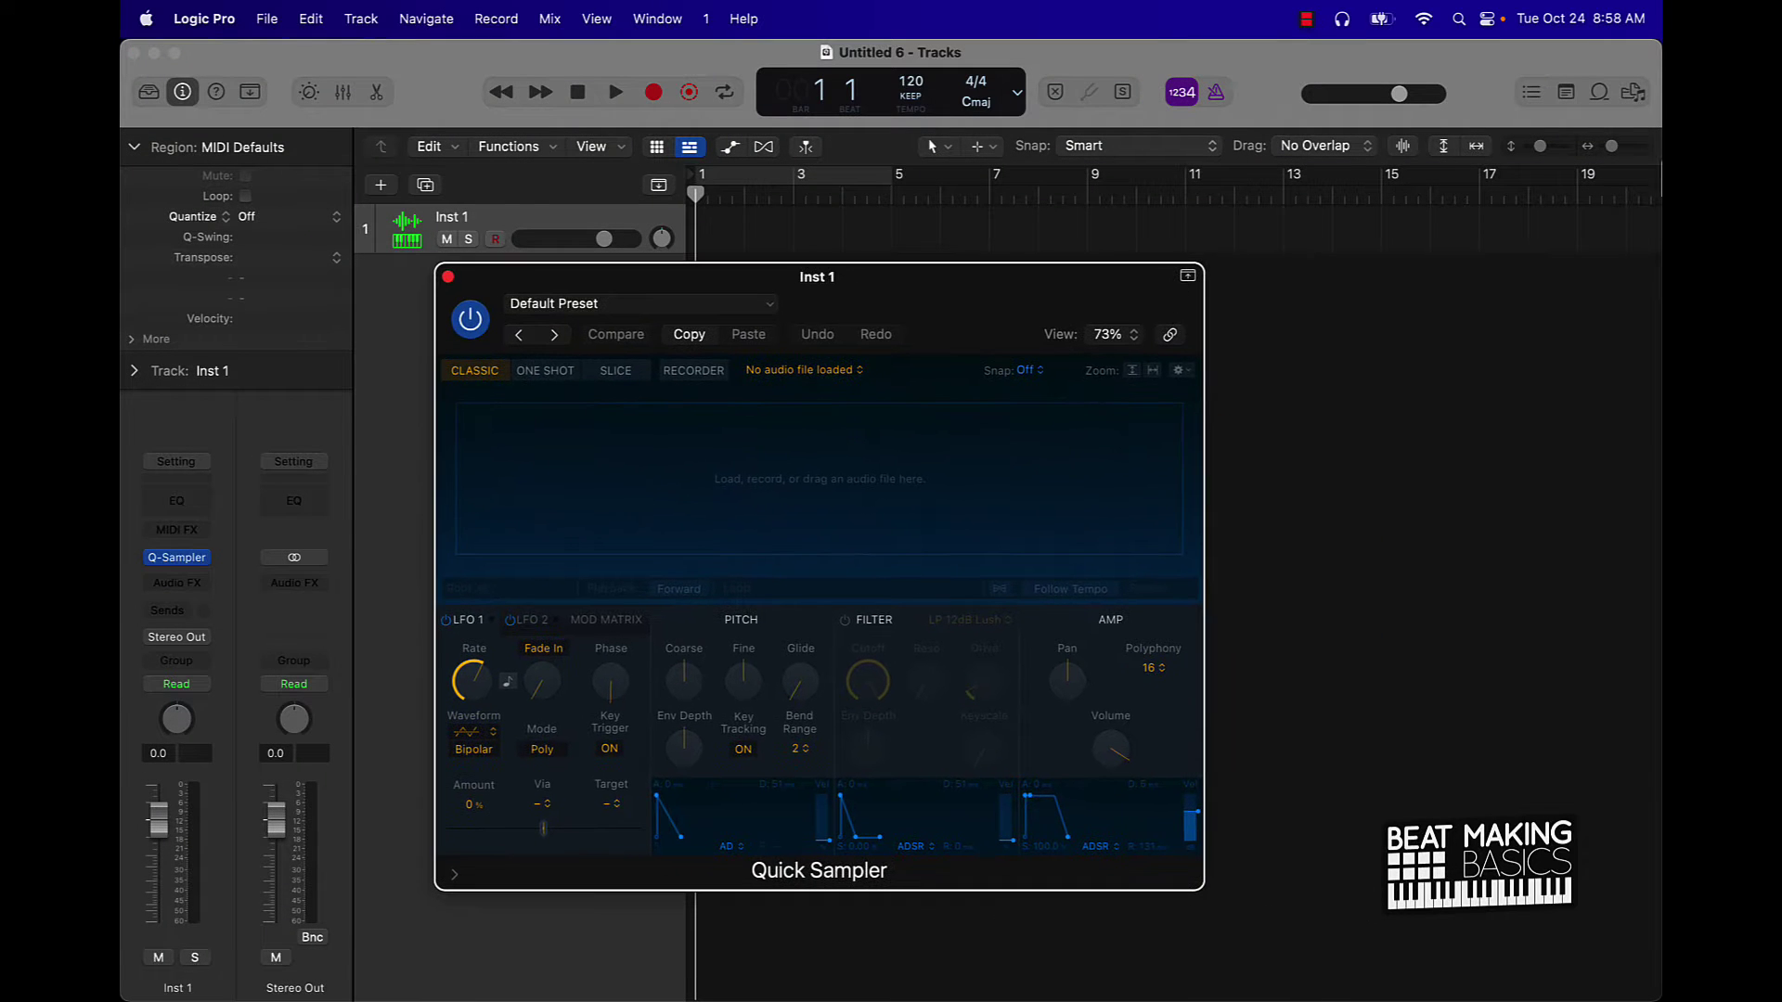
left_click(1598, 91)
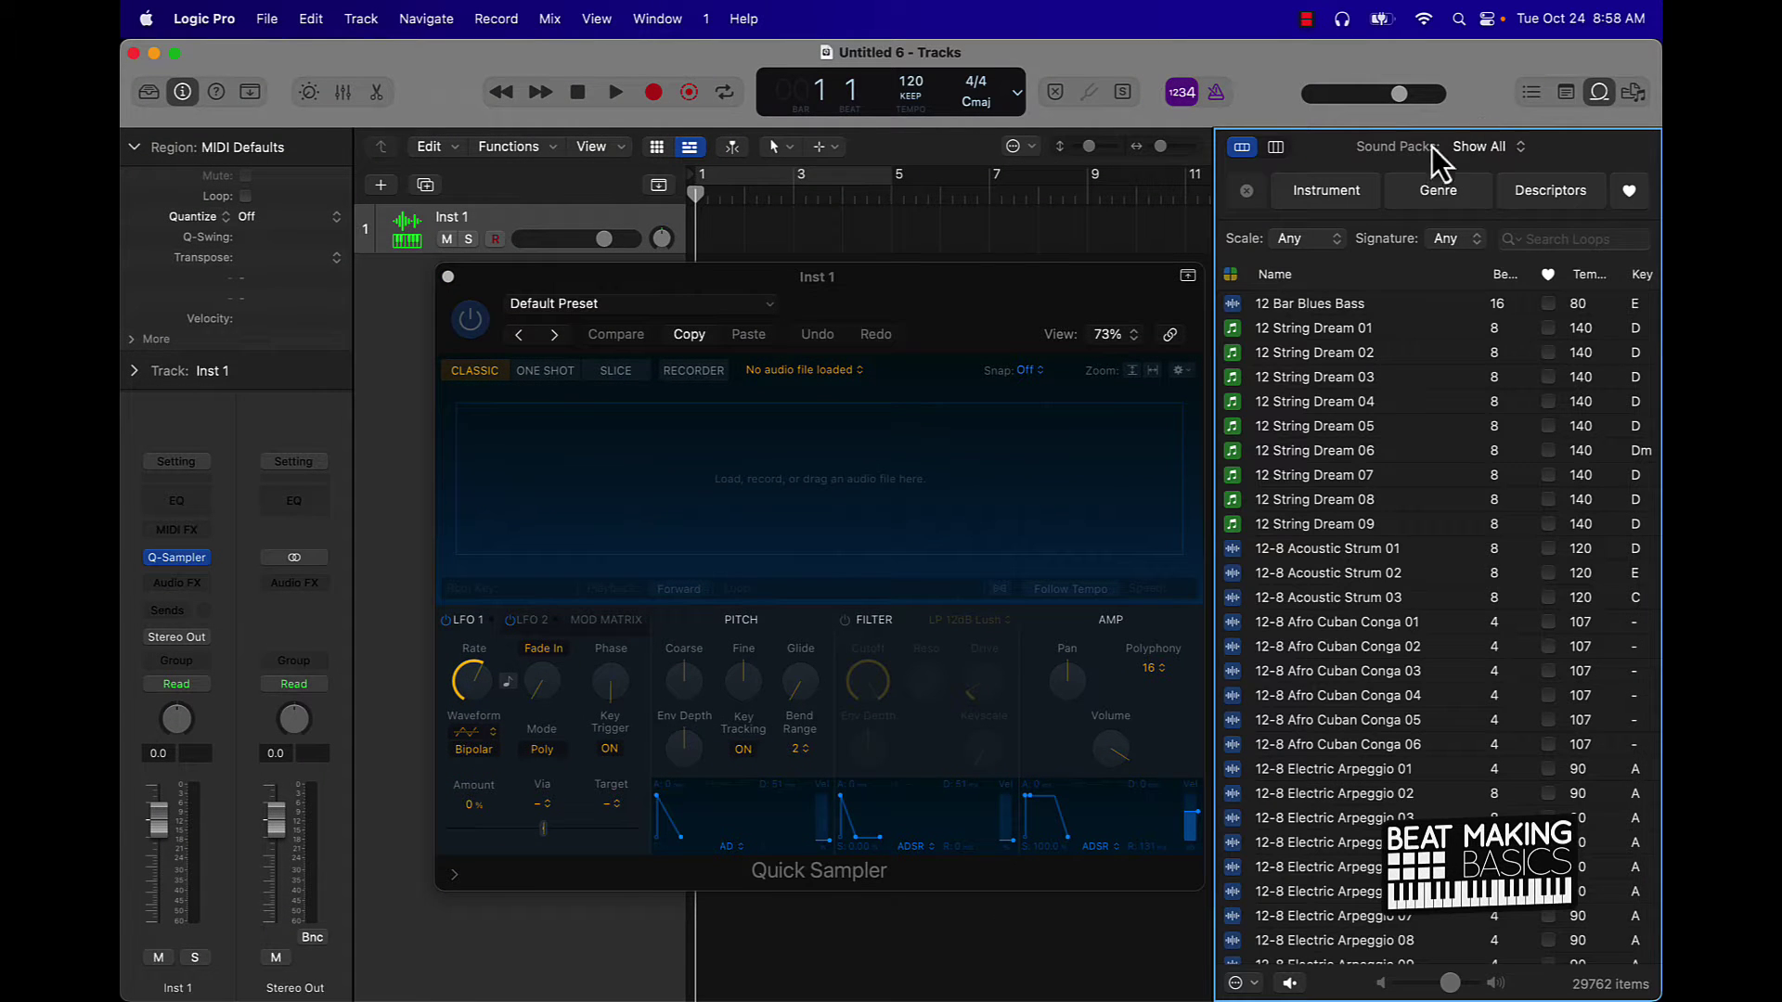
left_click(1439, 193)
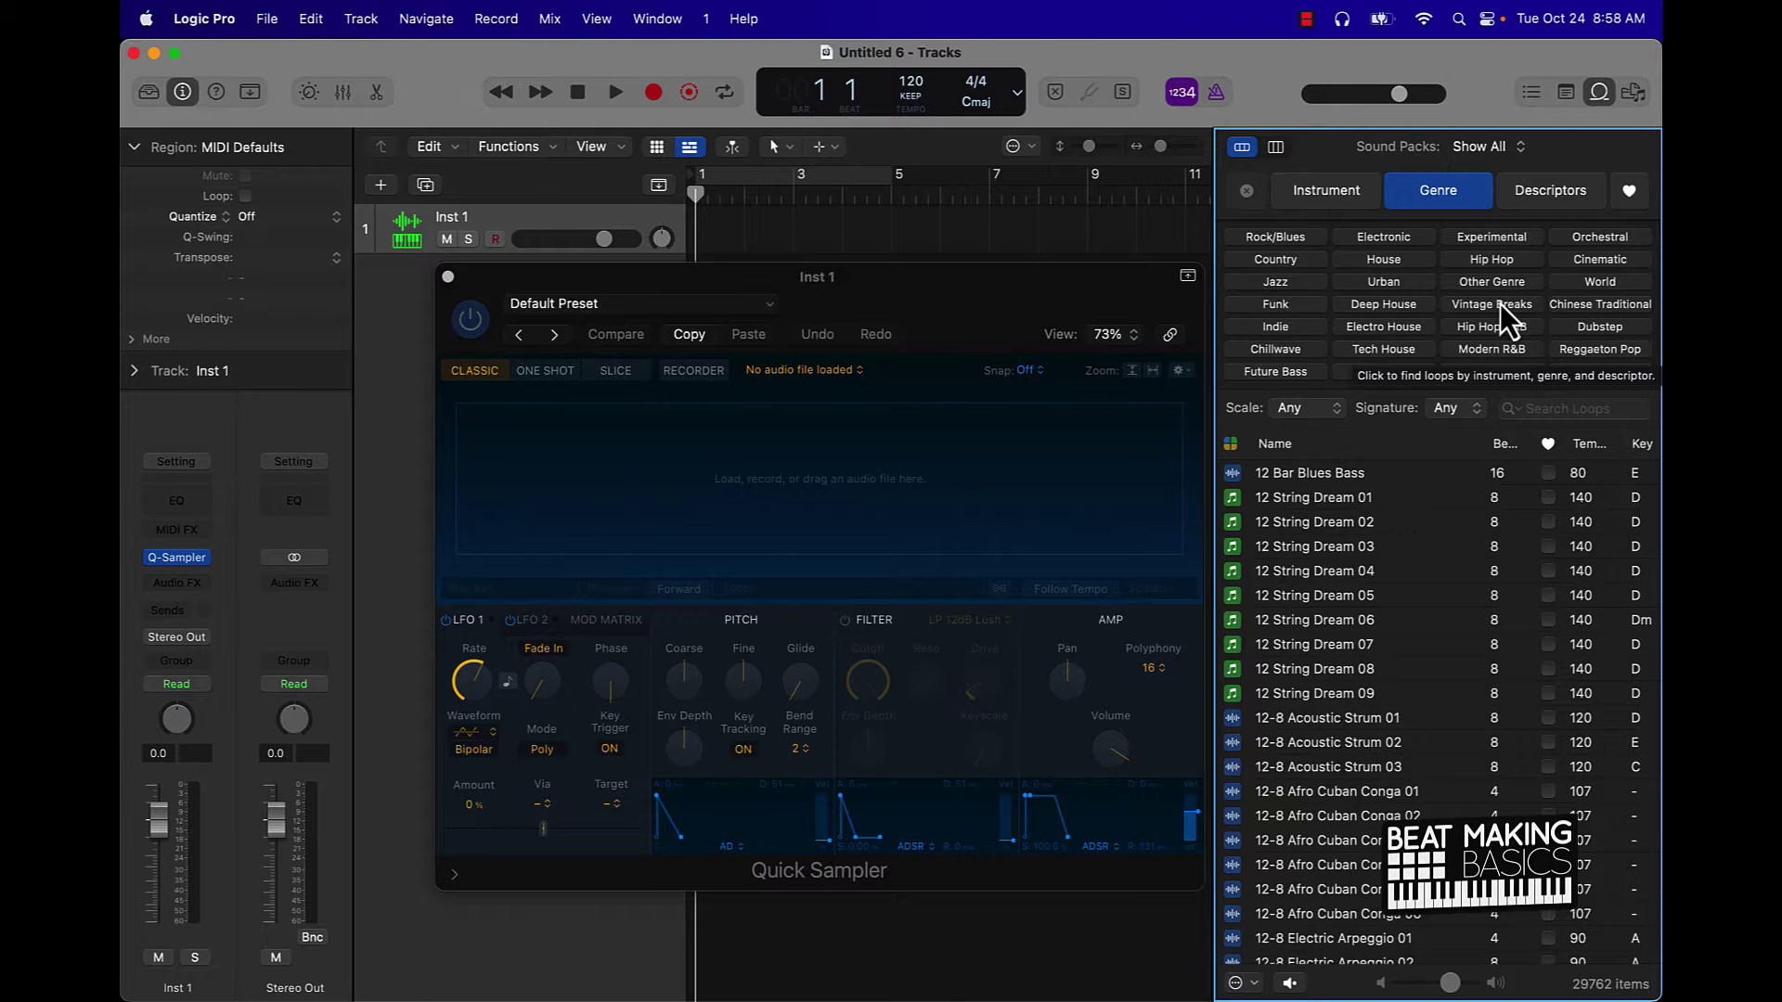
left_click(1496, 259)
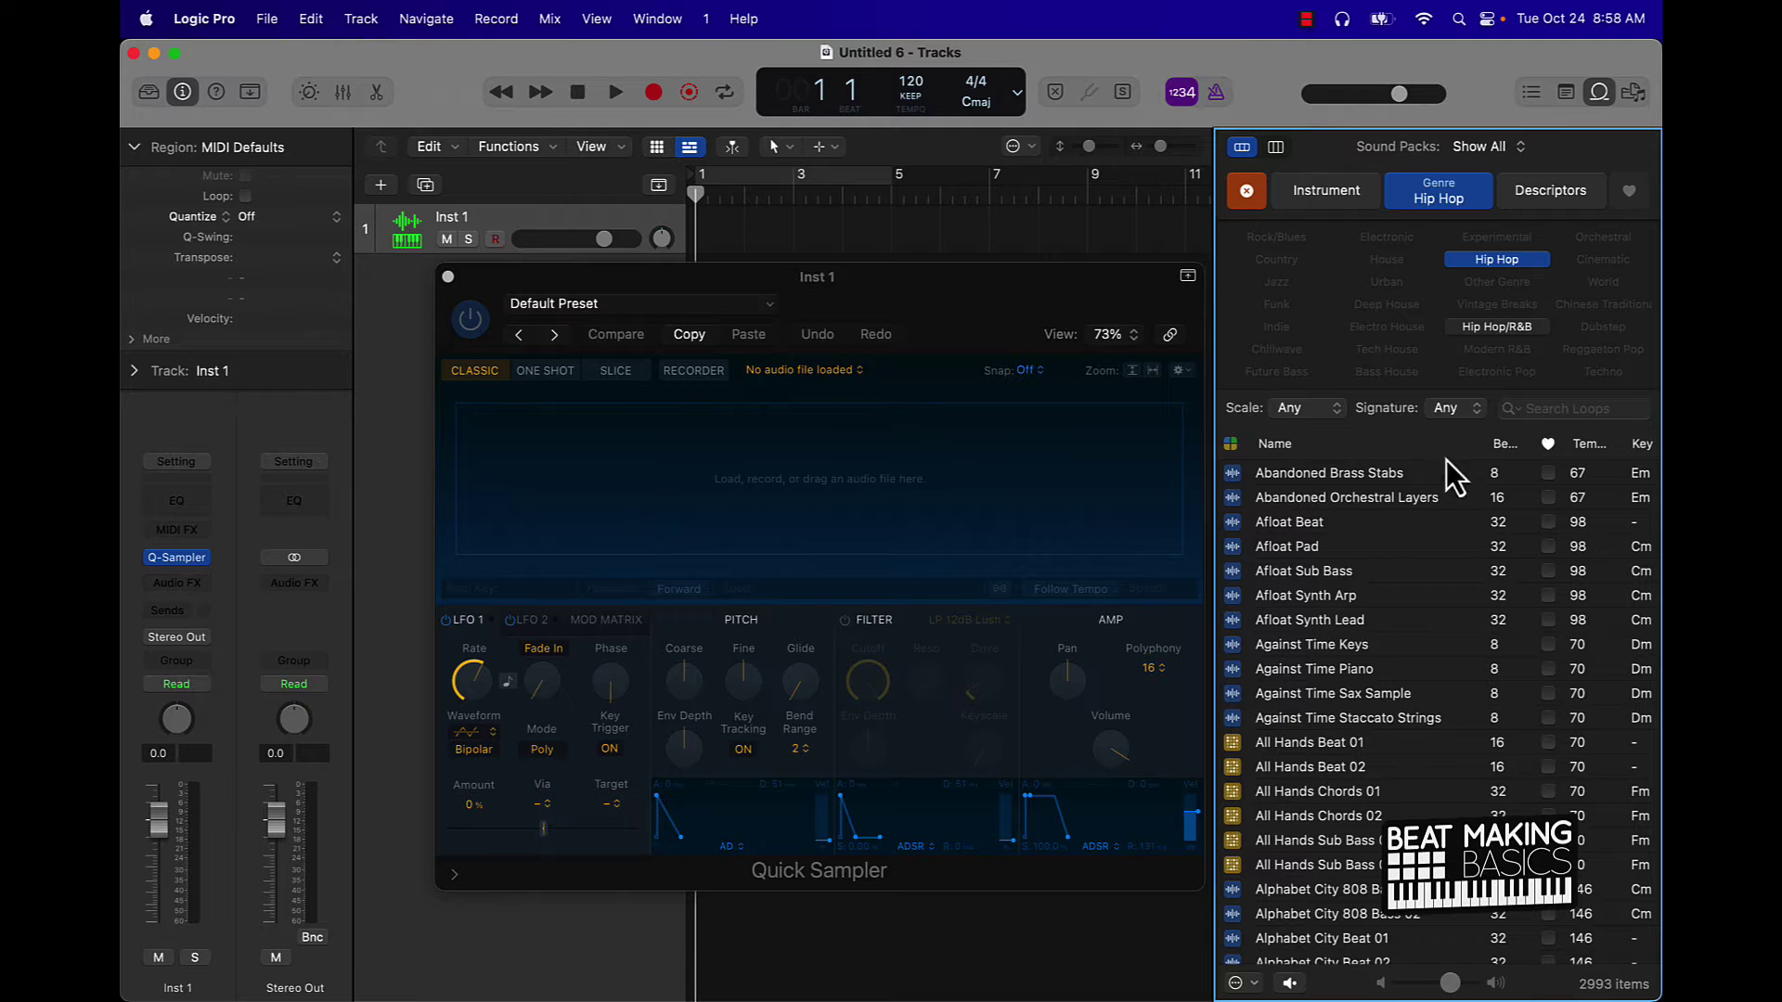
Load the Alphabet City Piano 01 loop into Quick Sampler in Classic mode, and close the loop browser and sampler window.
scroll(1353, 577, "down", 10)
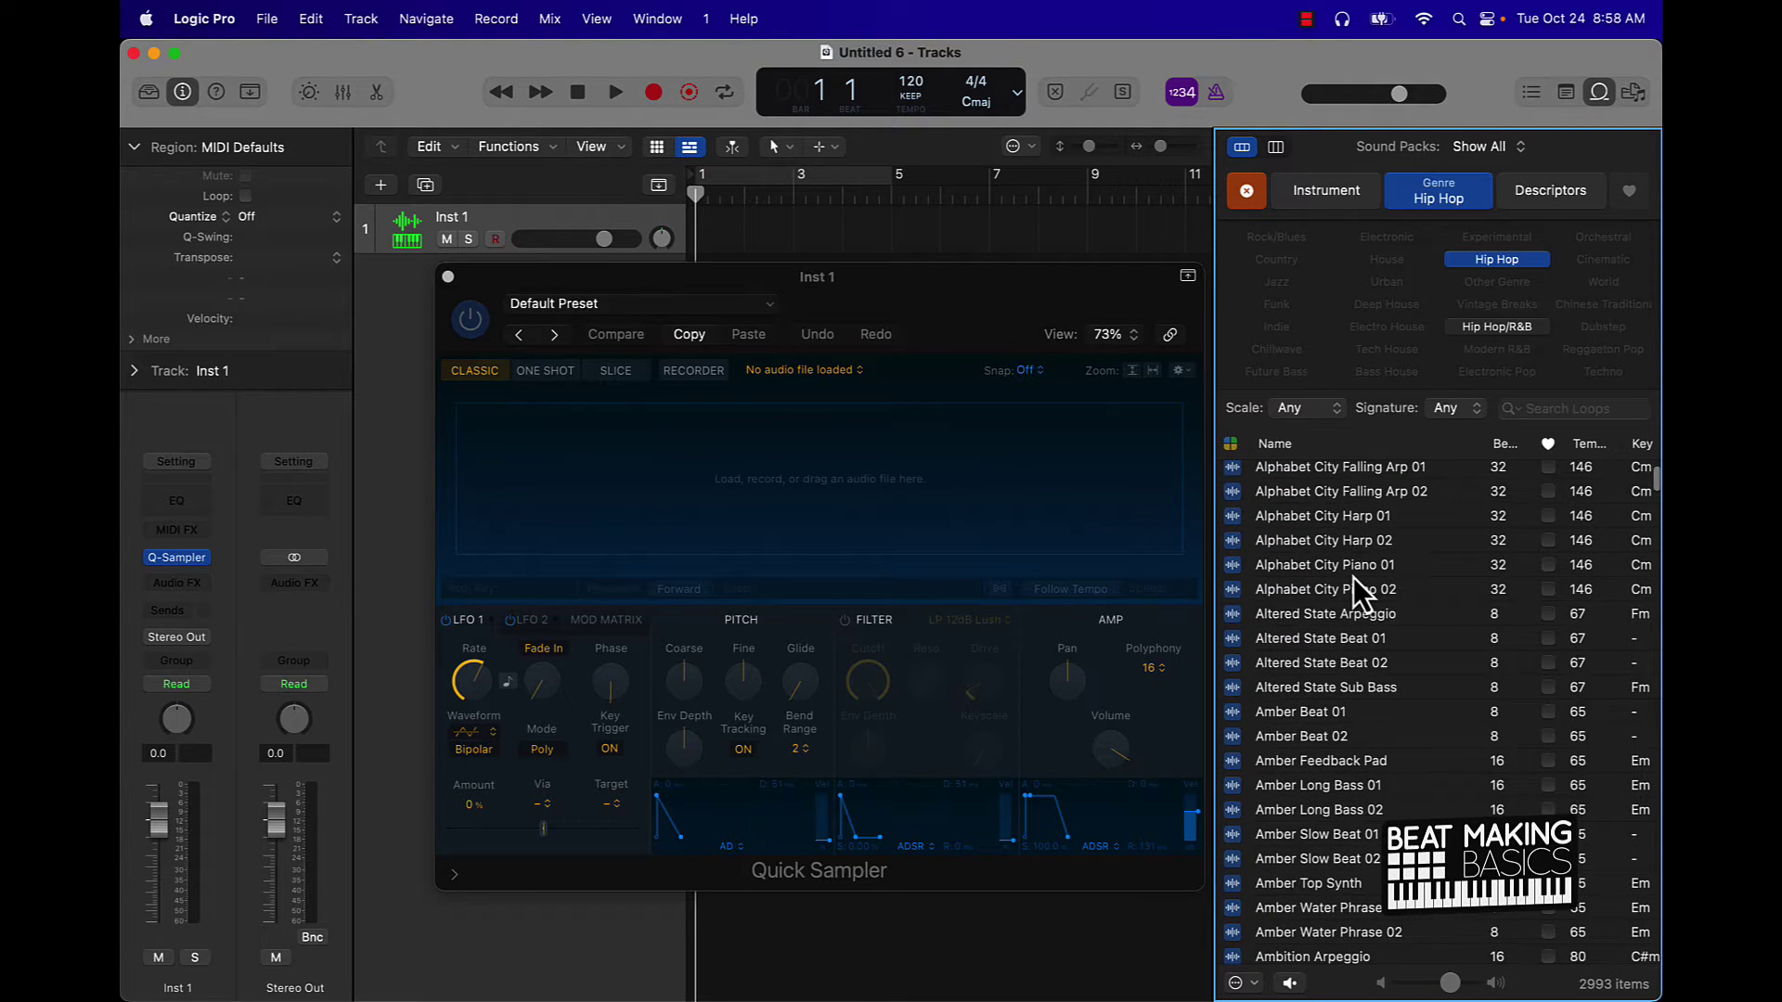
left_click(1353, 575)
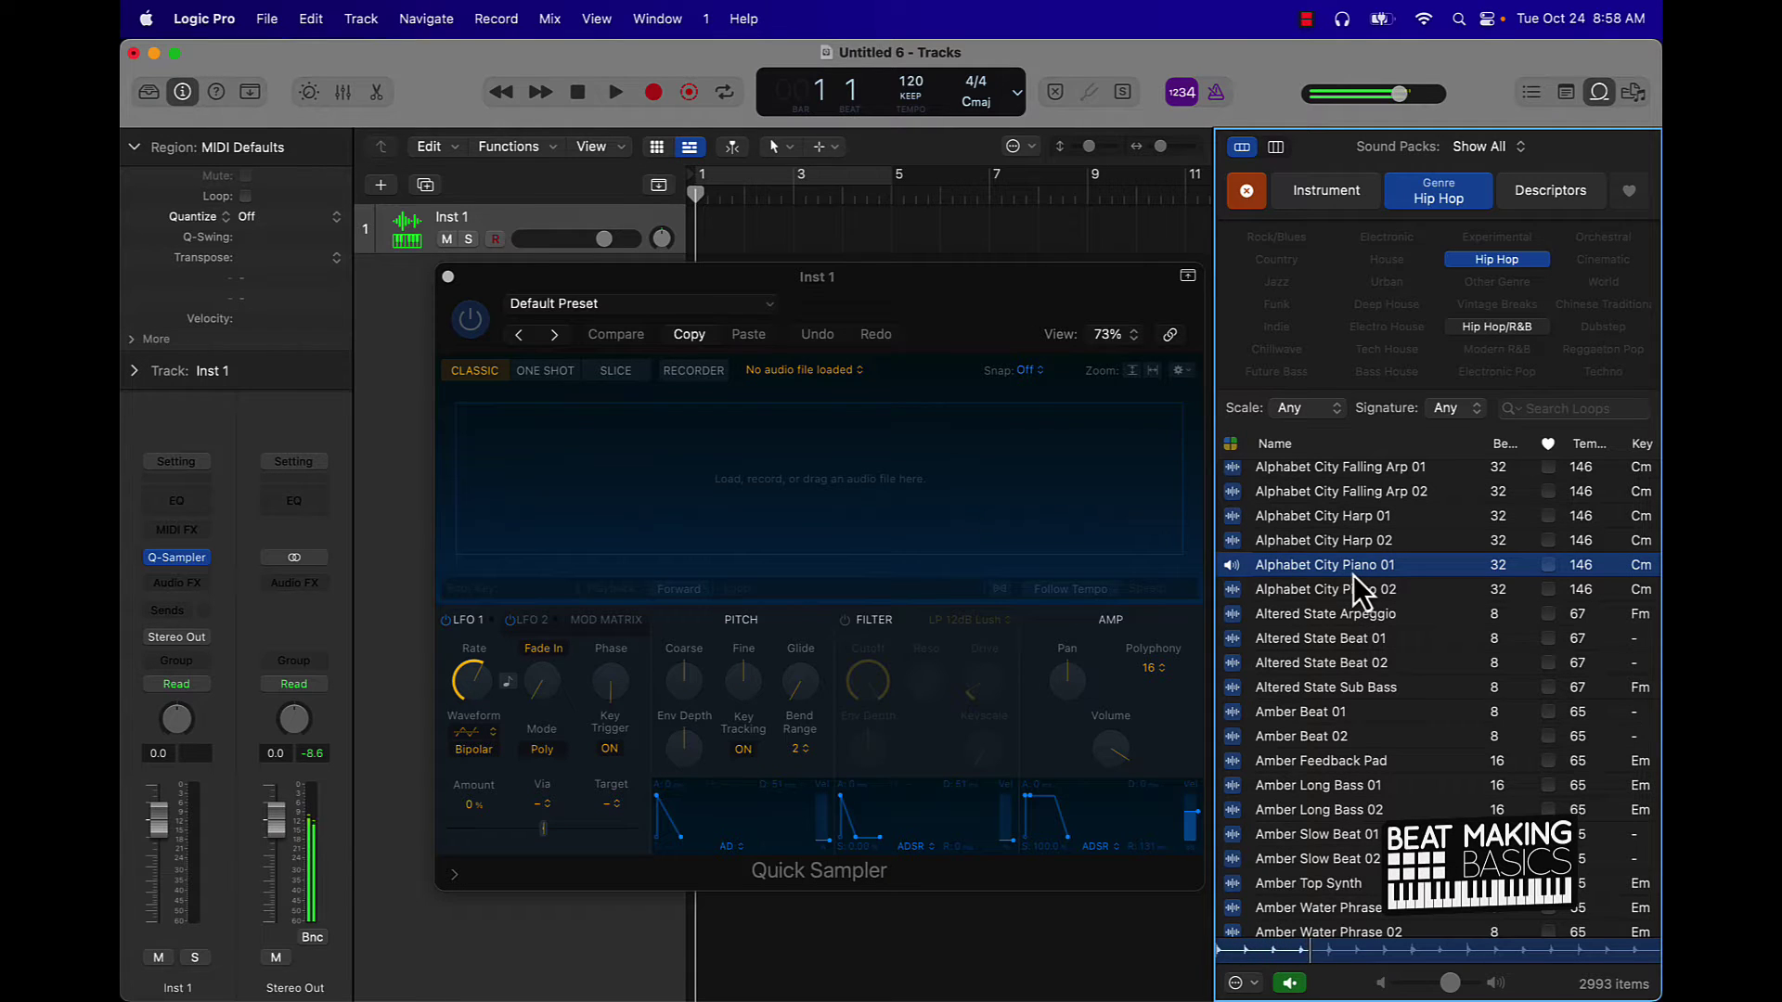
left_click_drag(1333, 569, 569, 493)
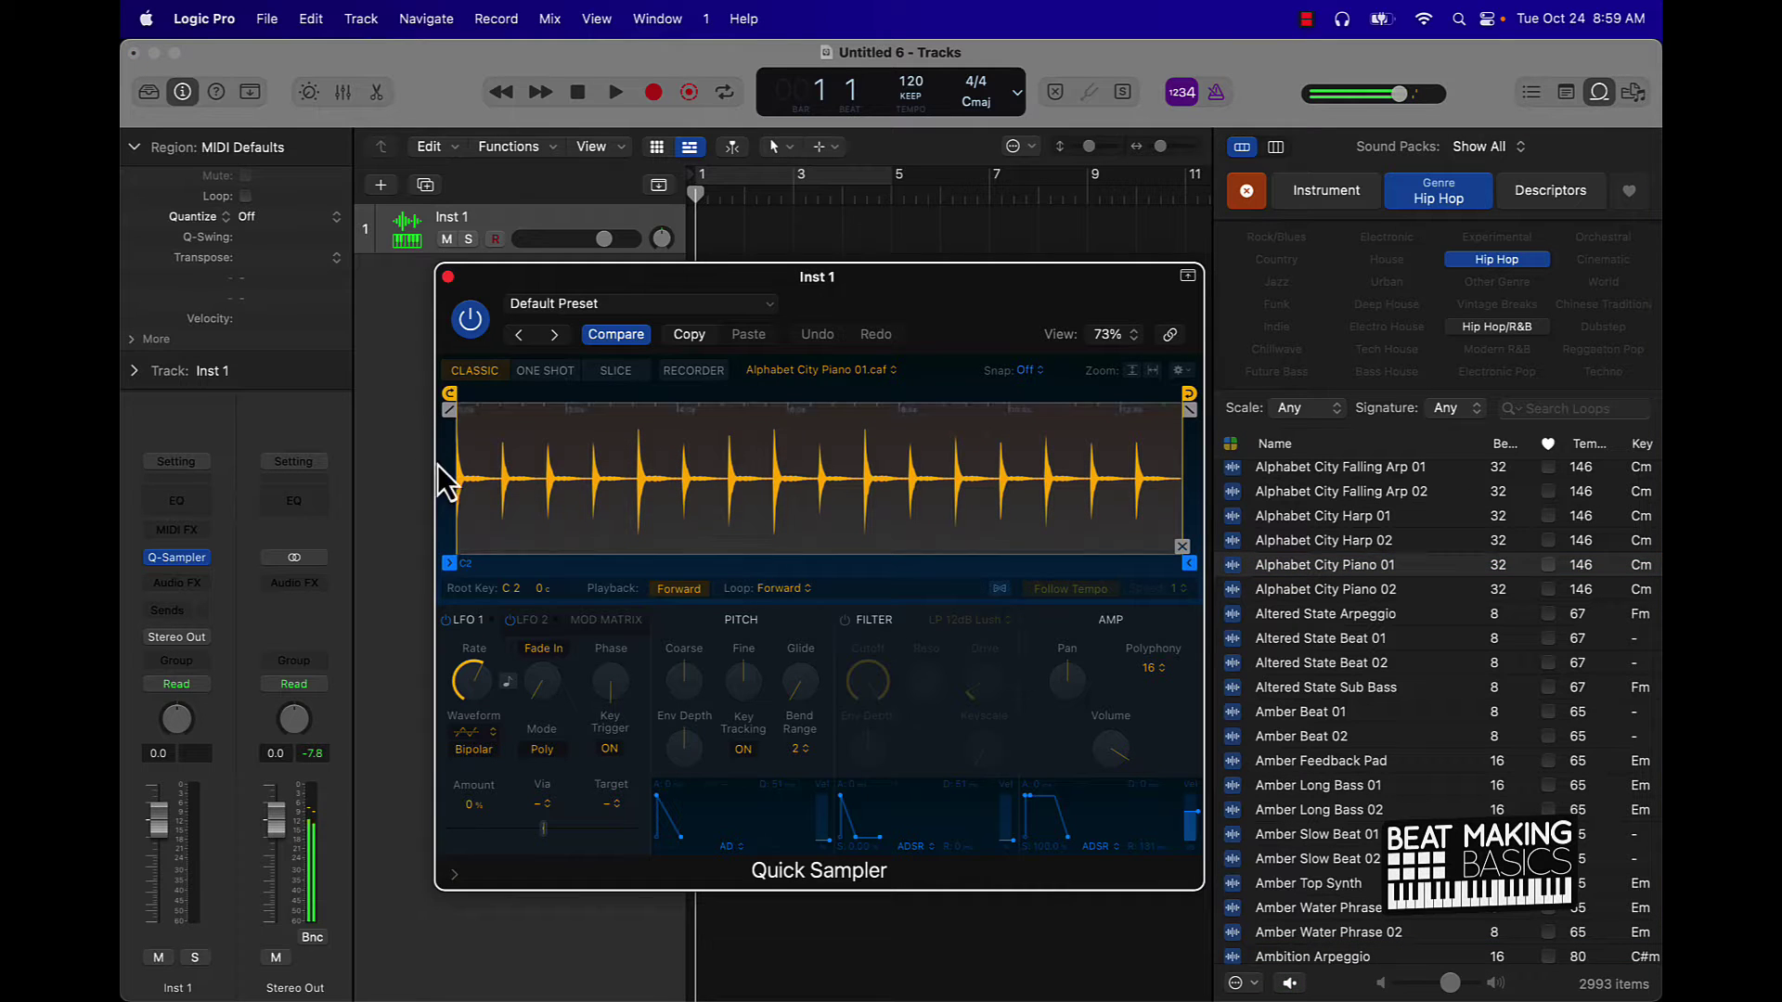
left_click(410, 446)
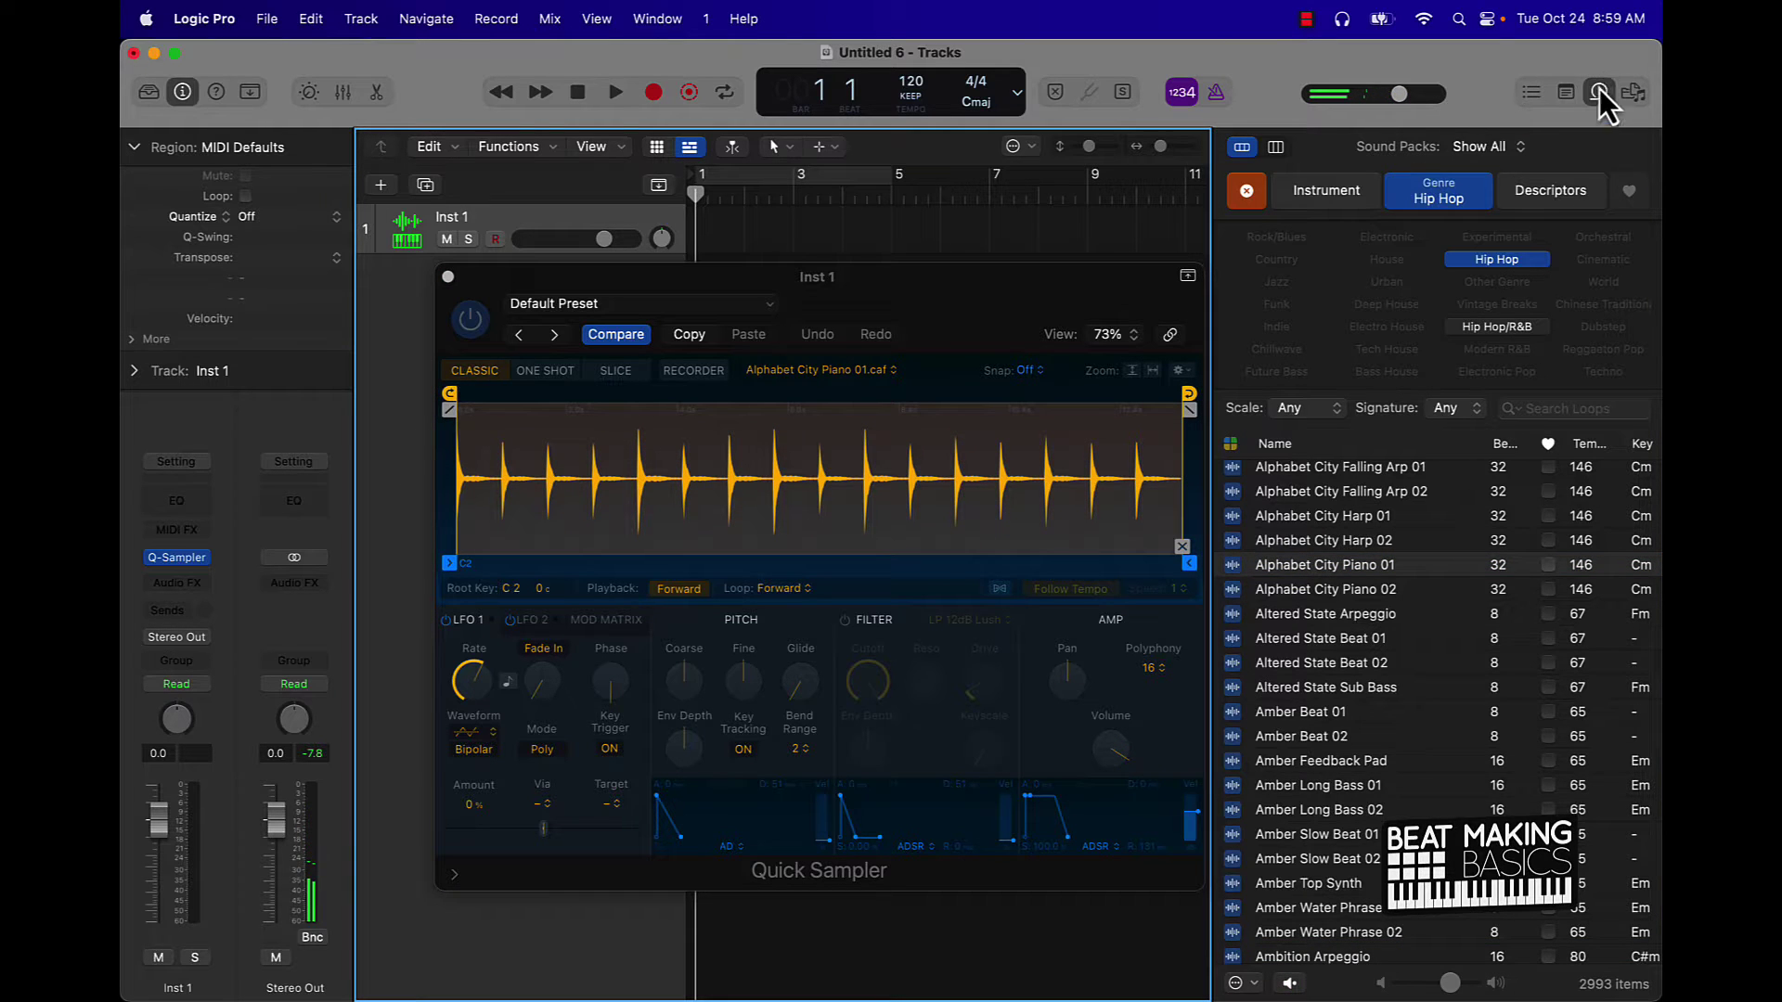
key("o")
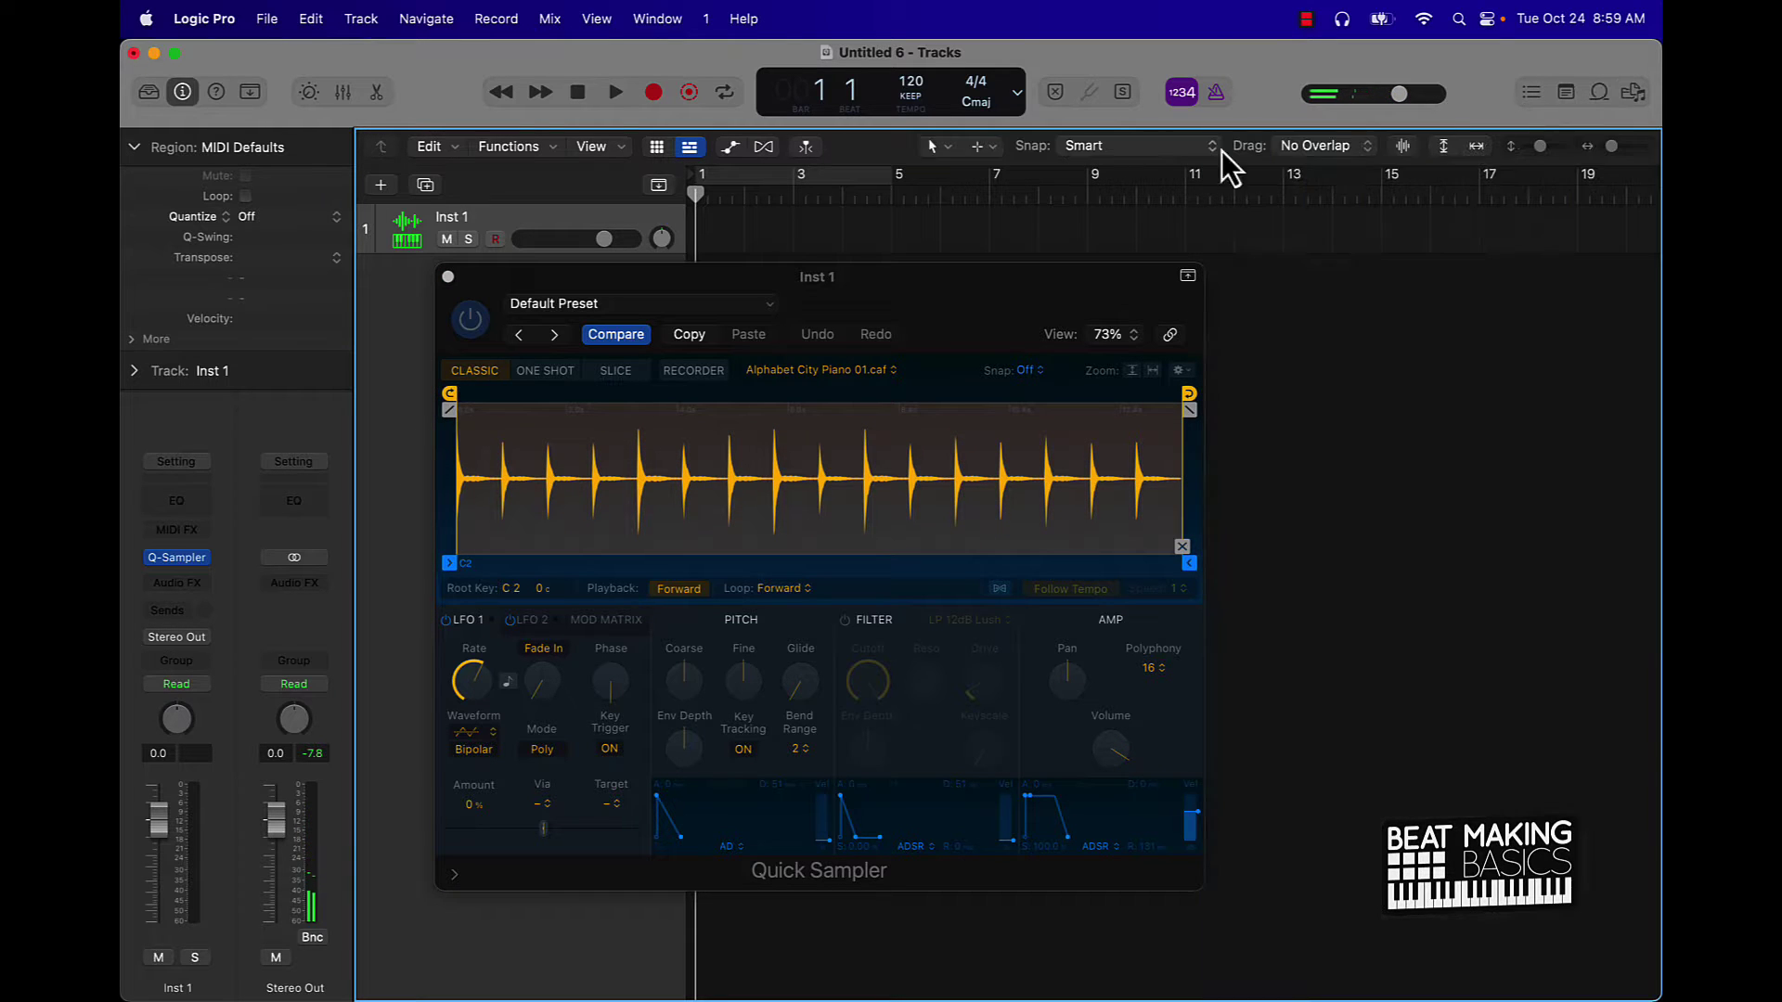
left_click(448, 276)
Enable the cycle range and use Musical Typing to audition the piano sample at different pitches.
left_click(847, 179)
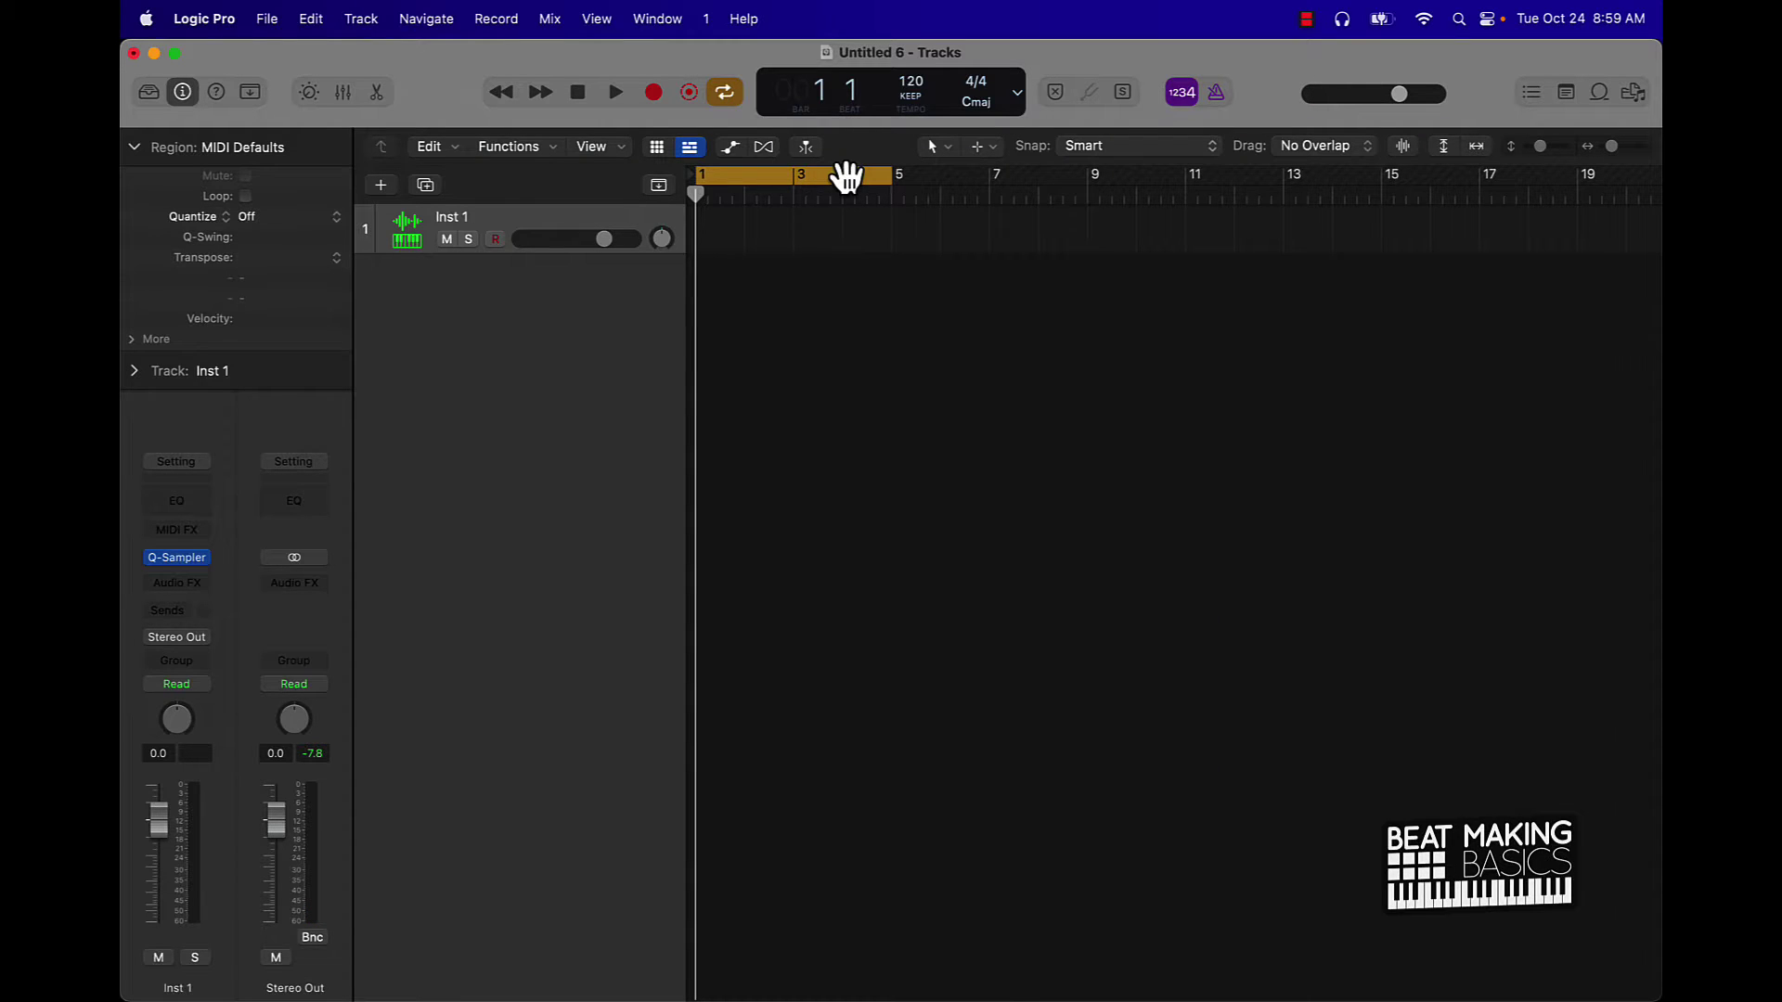
key("super+k")
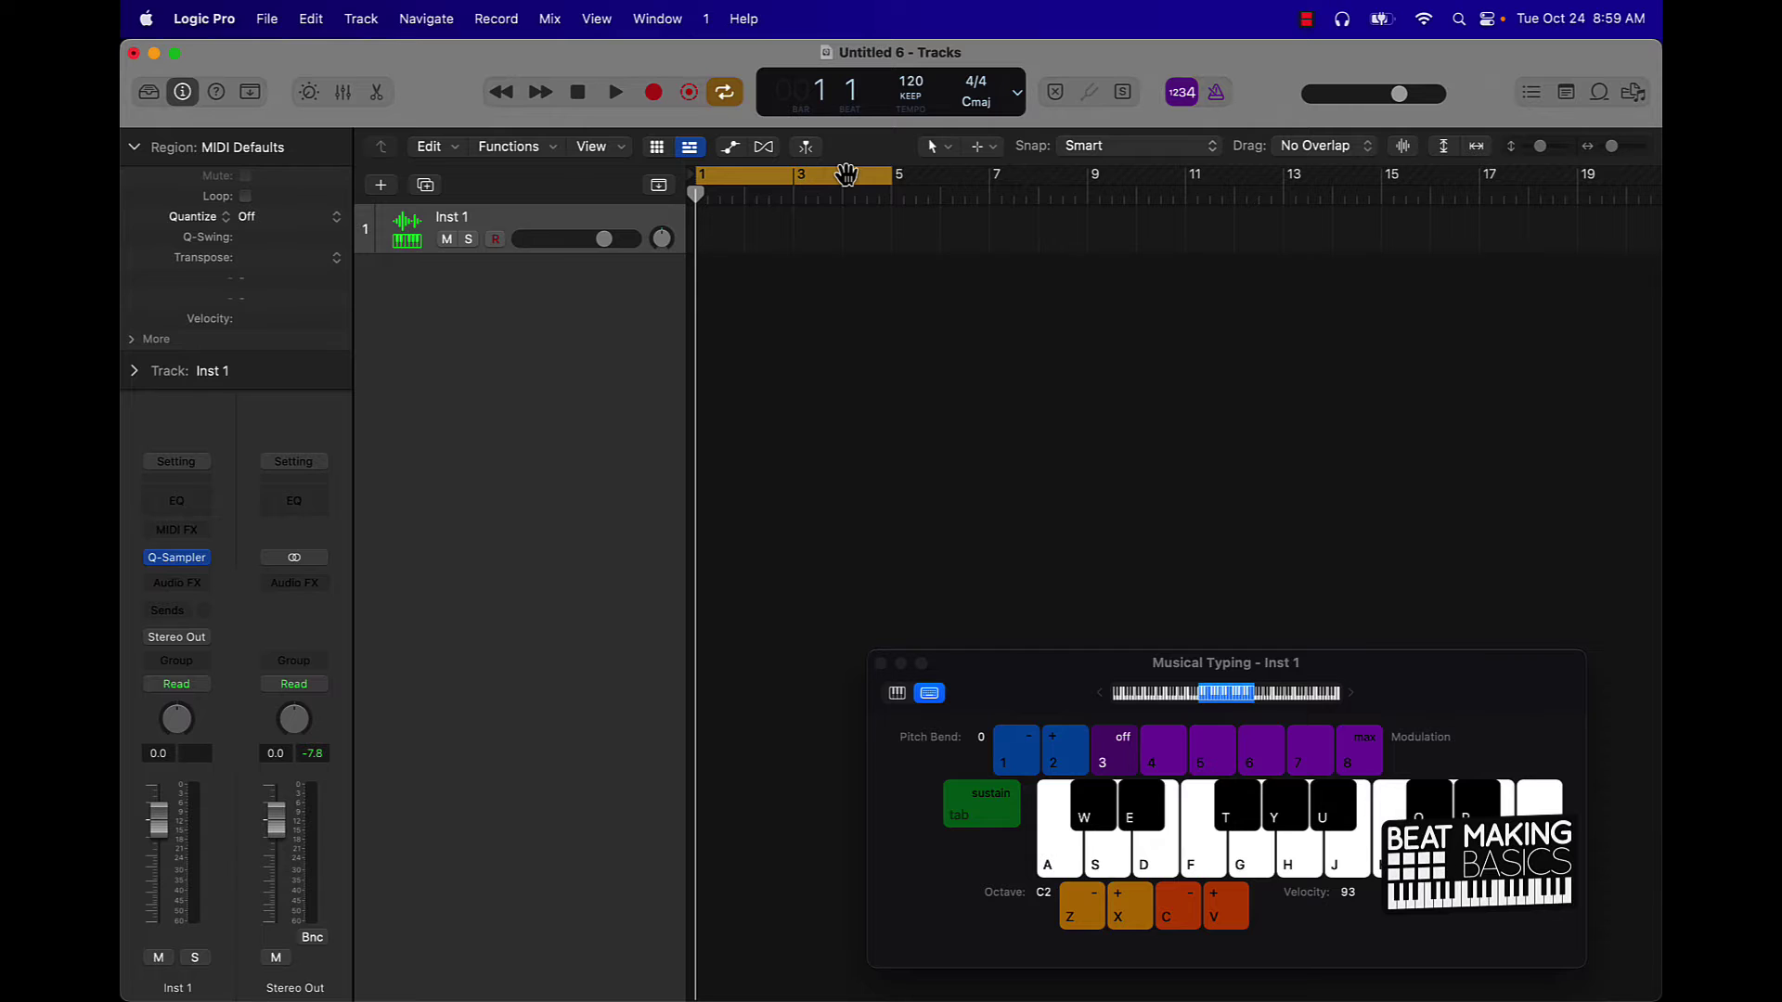
left_click_drag(1057, 677, 933, 455)
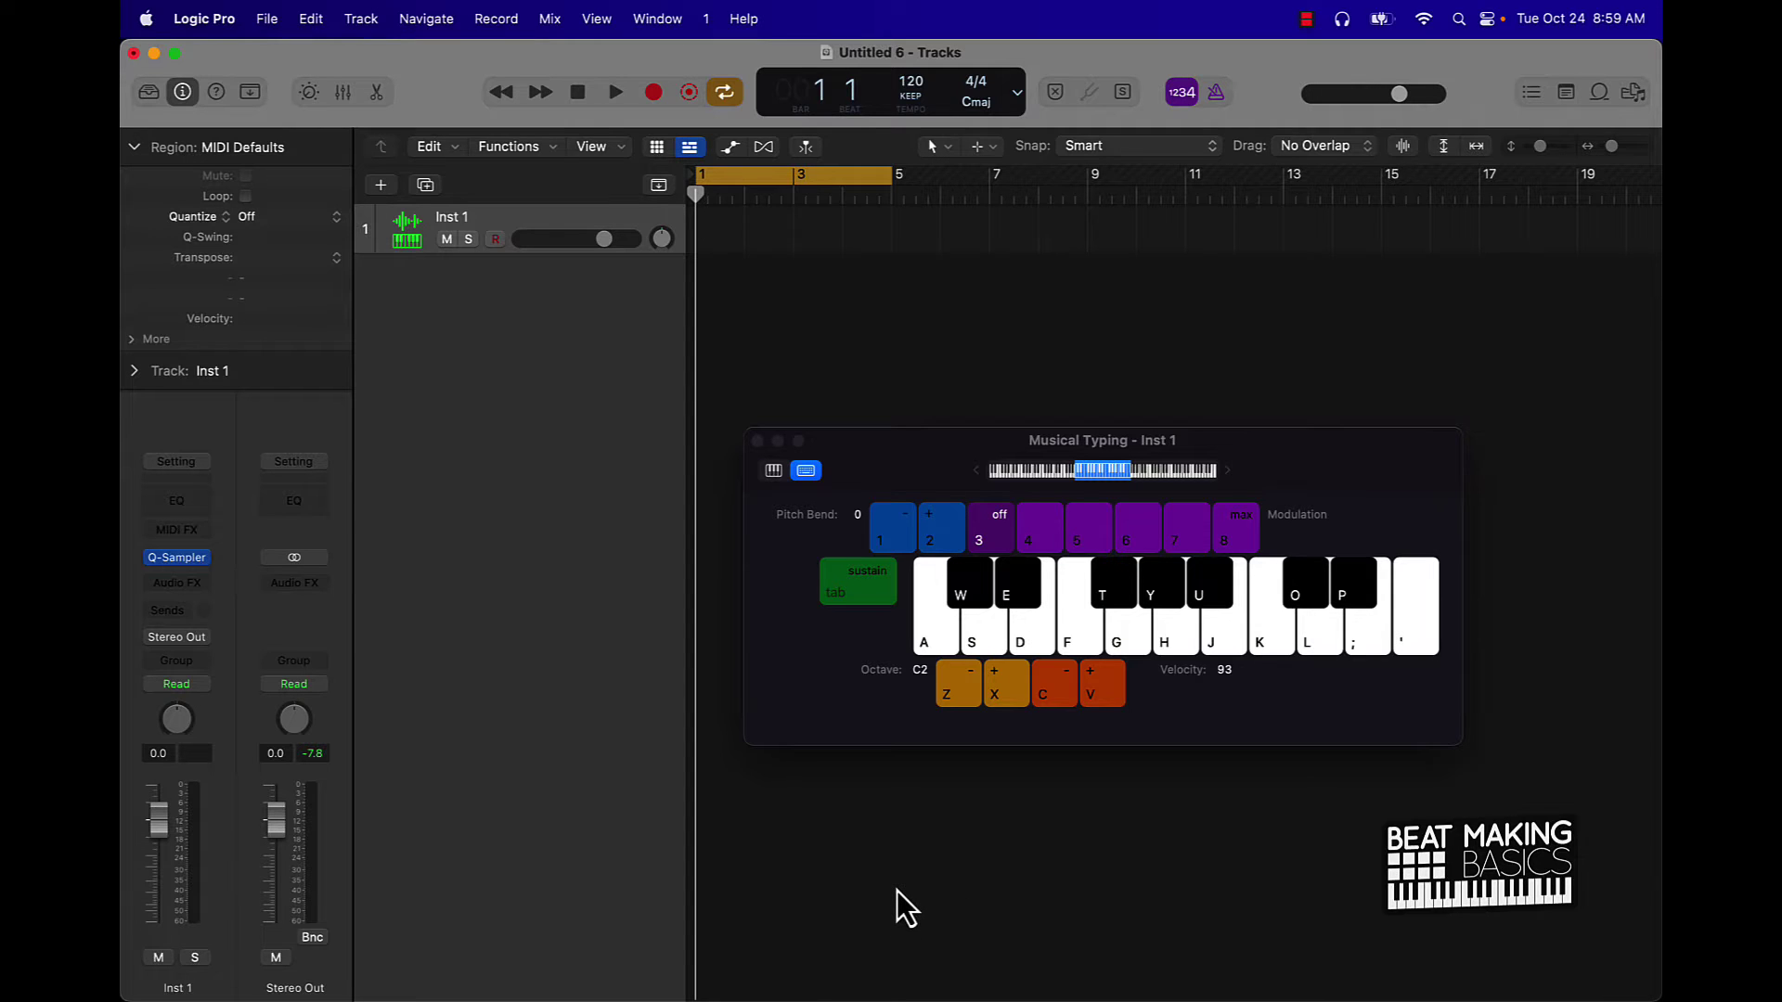
key("k")
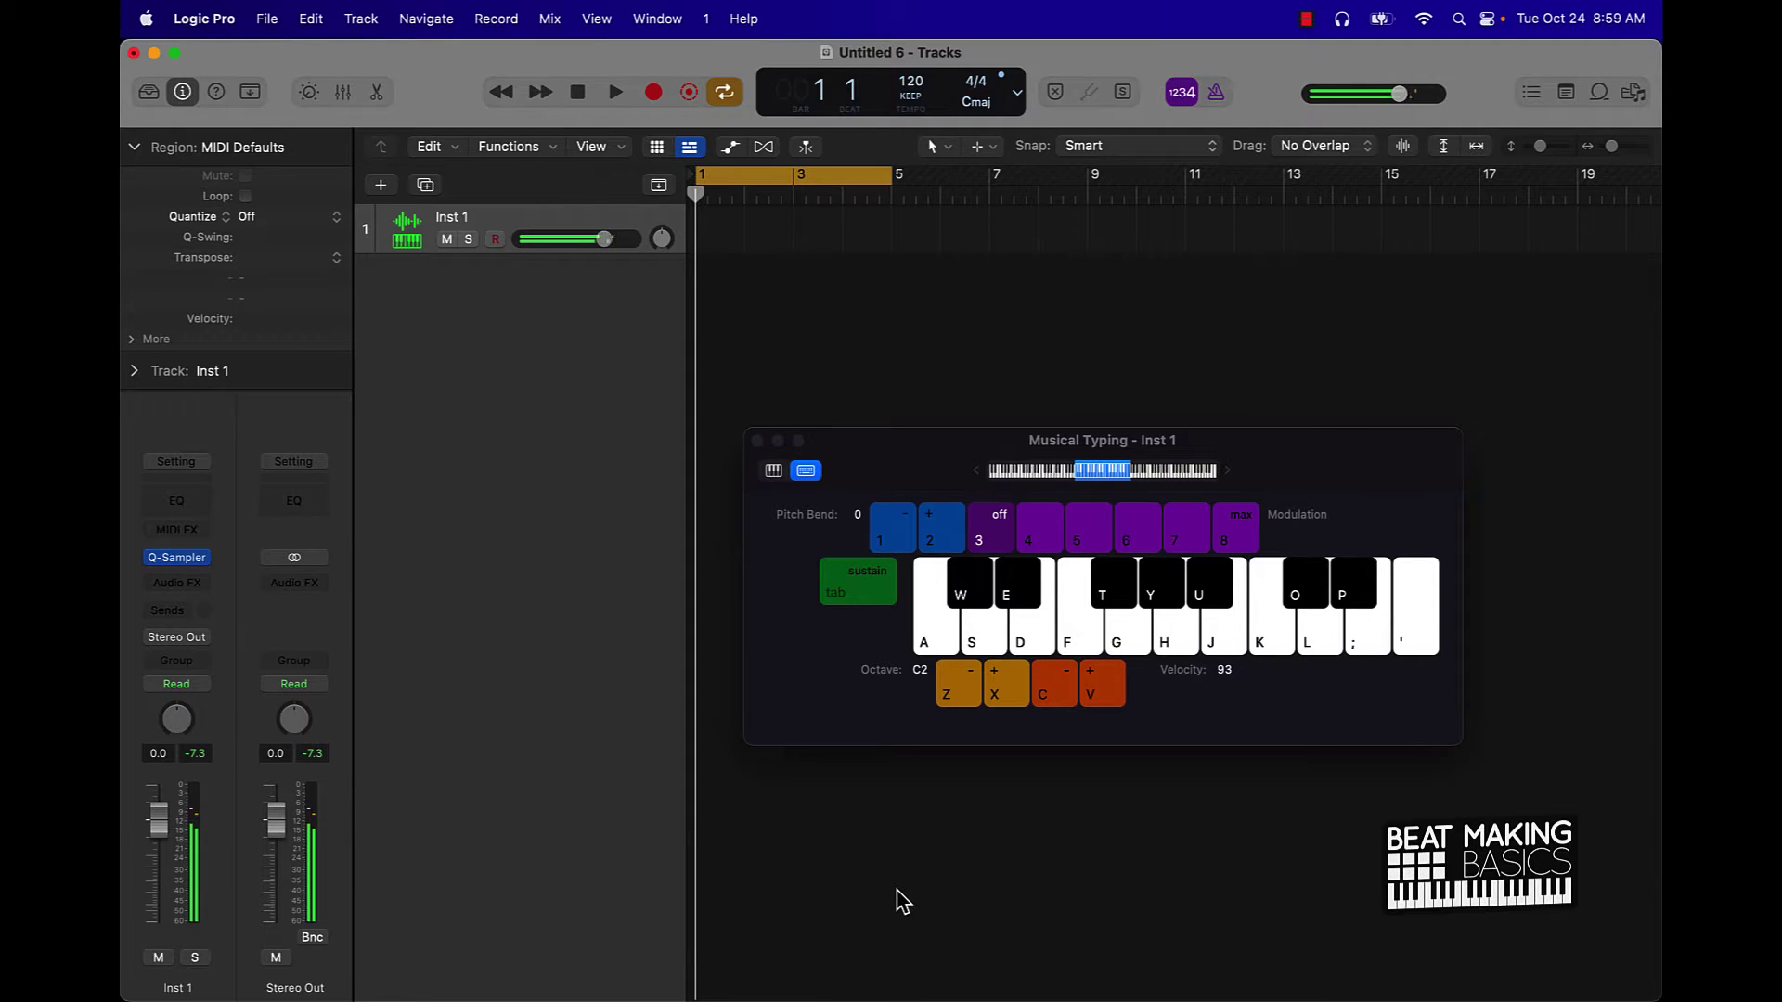
key("a")
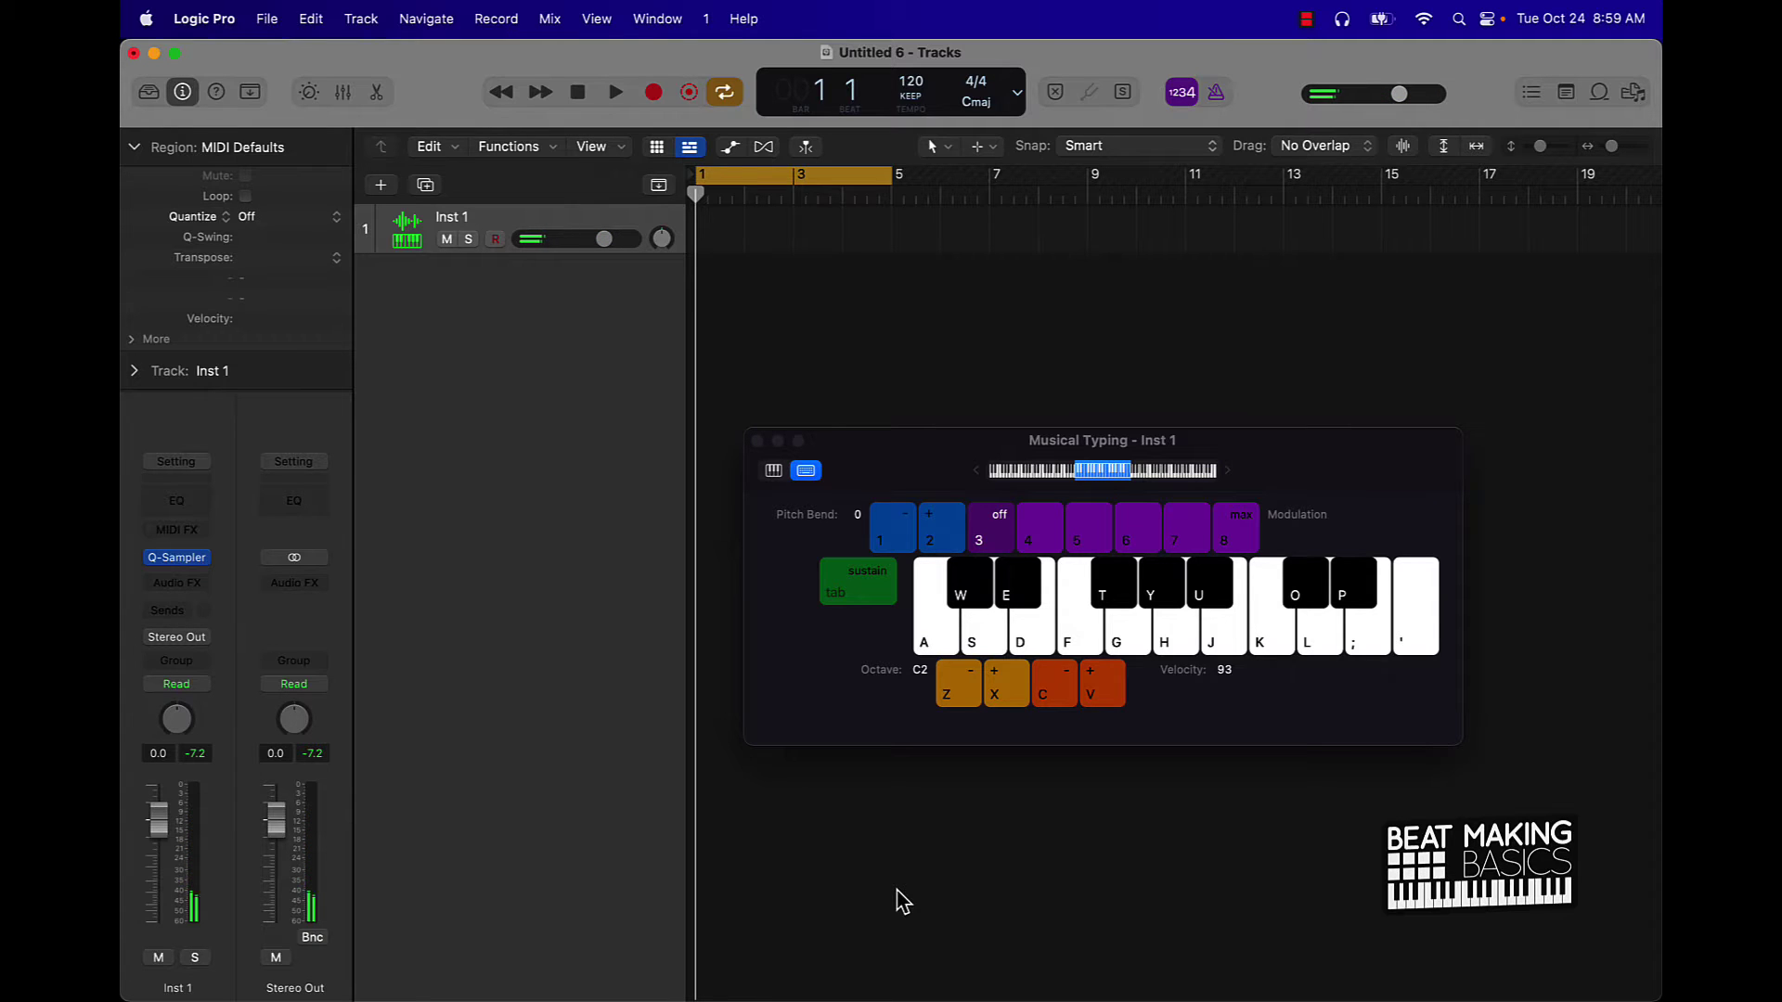
Enable Flex with Follow Tempo for the piano sample in Quick Sampler and close the plug-in window.
left_click(180, 560)
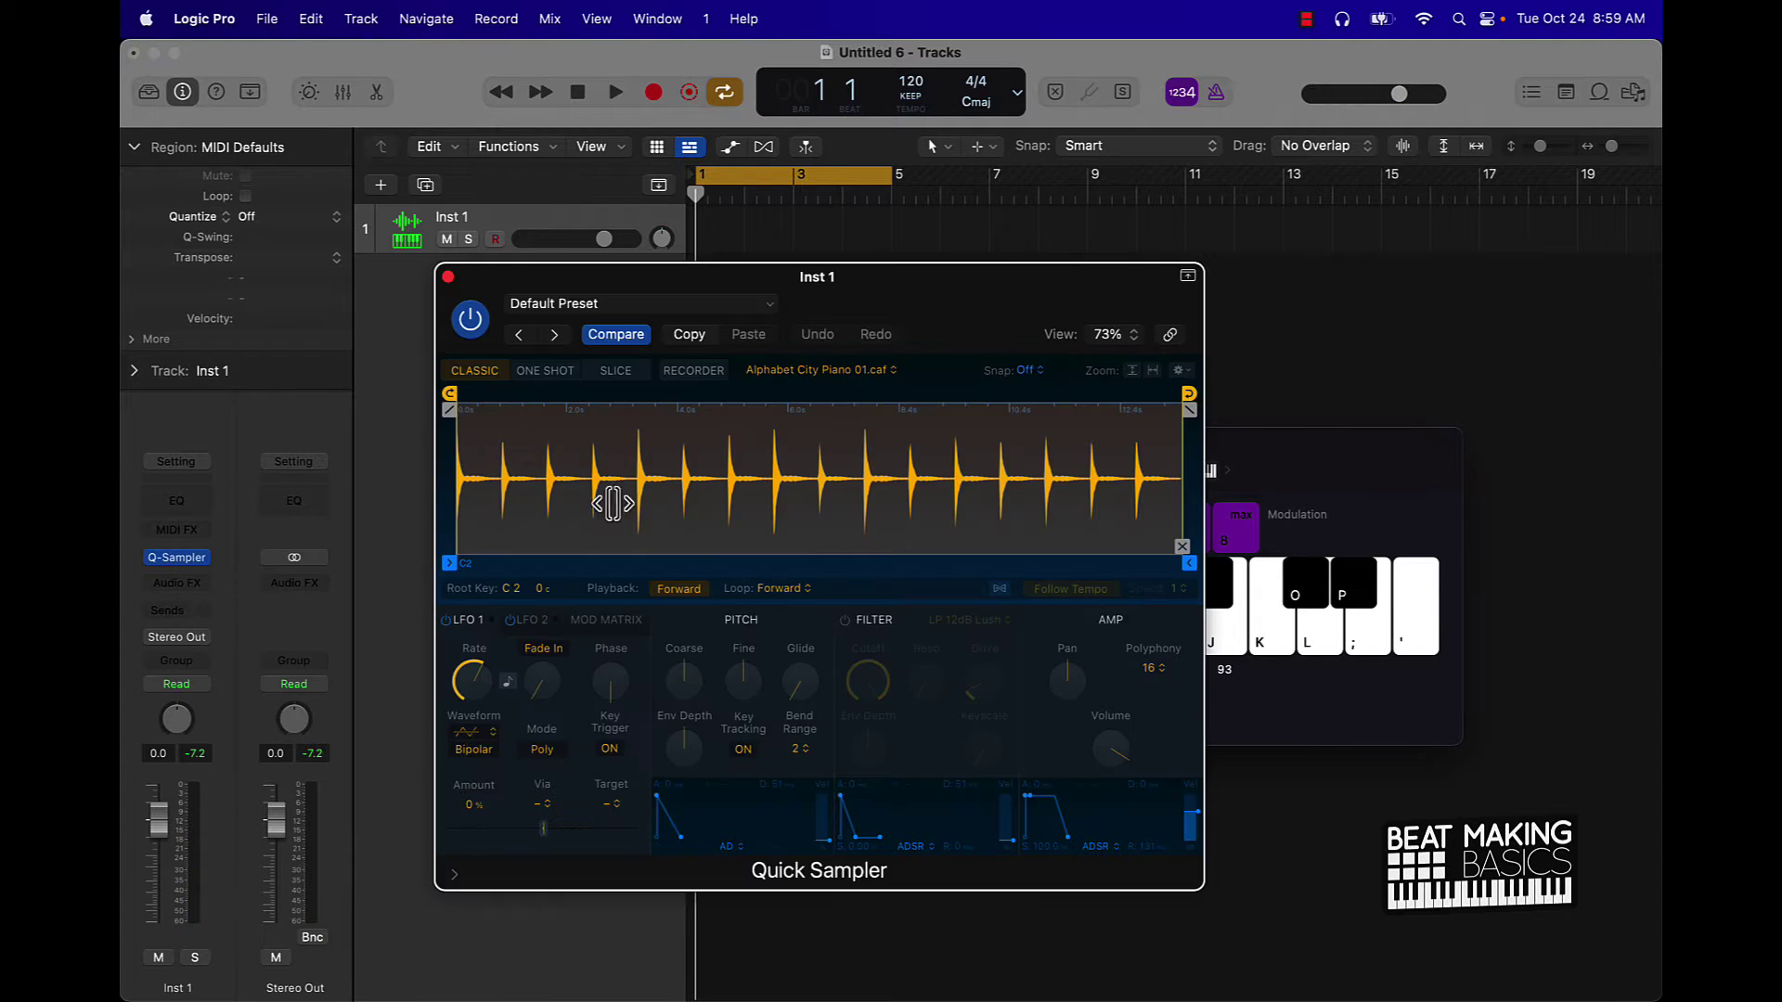
left_click(1002, 591)
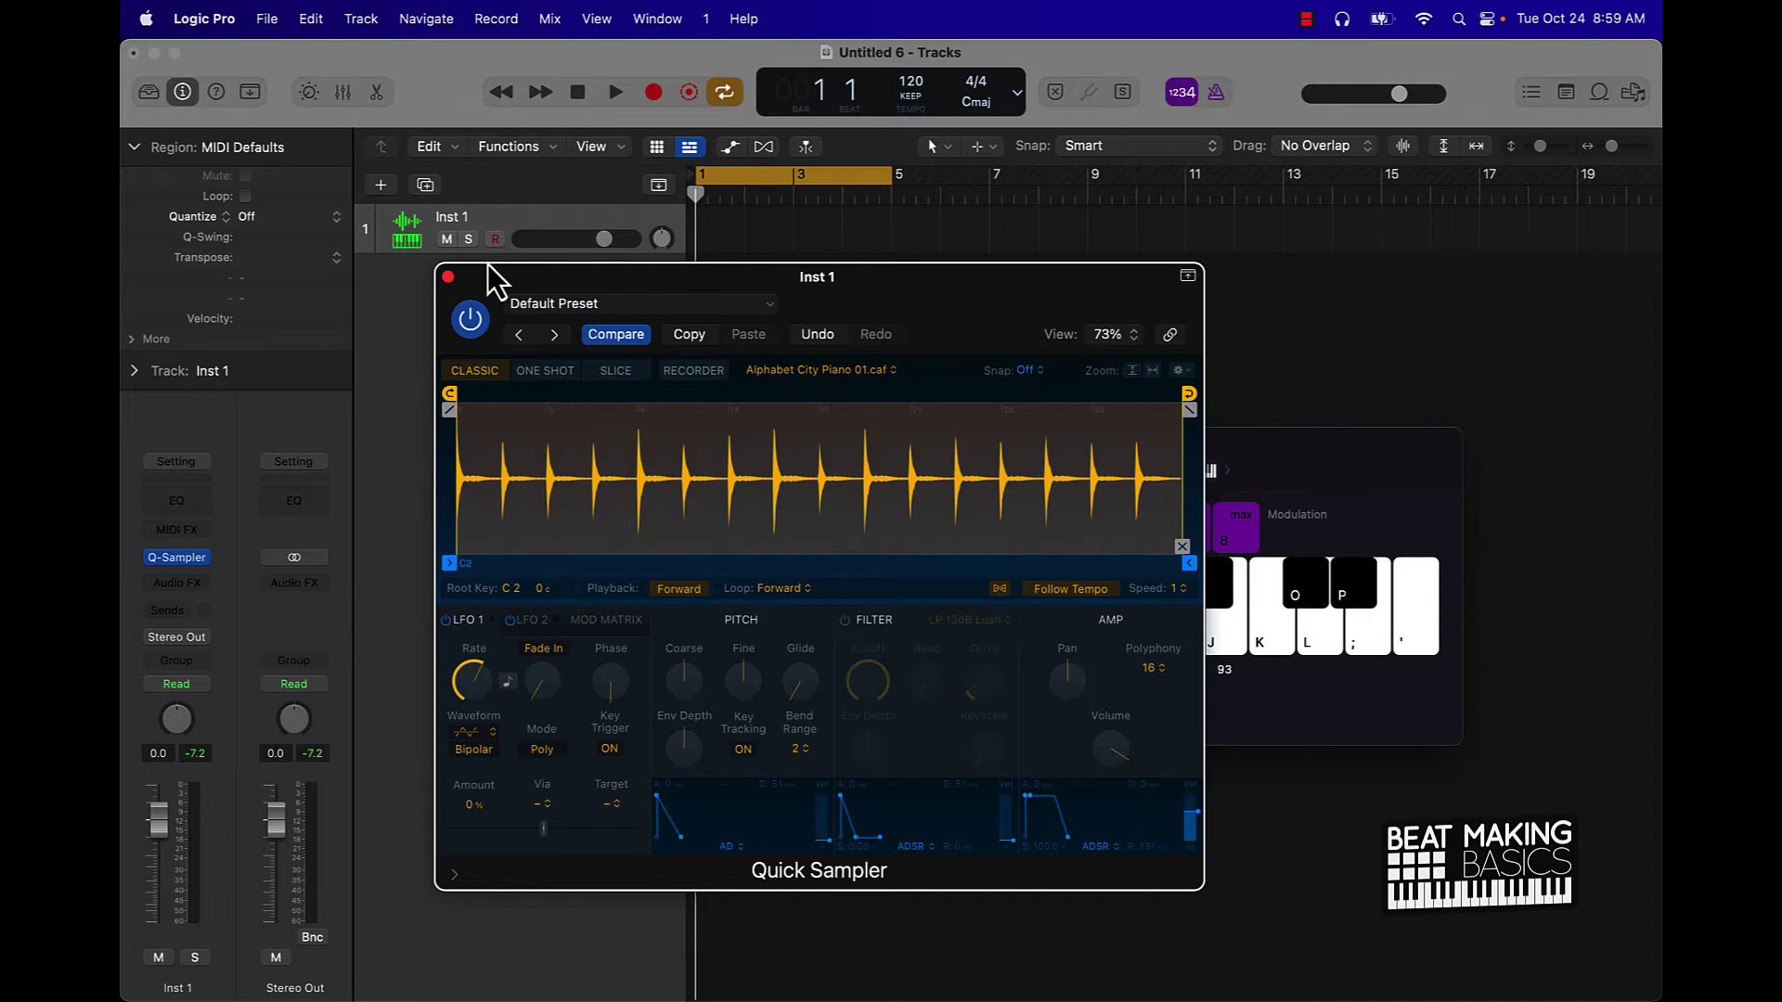
left_click(447, 277)
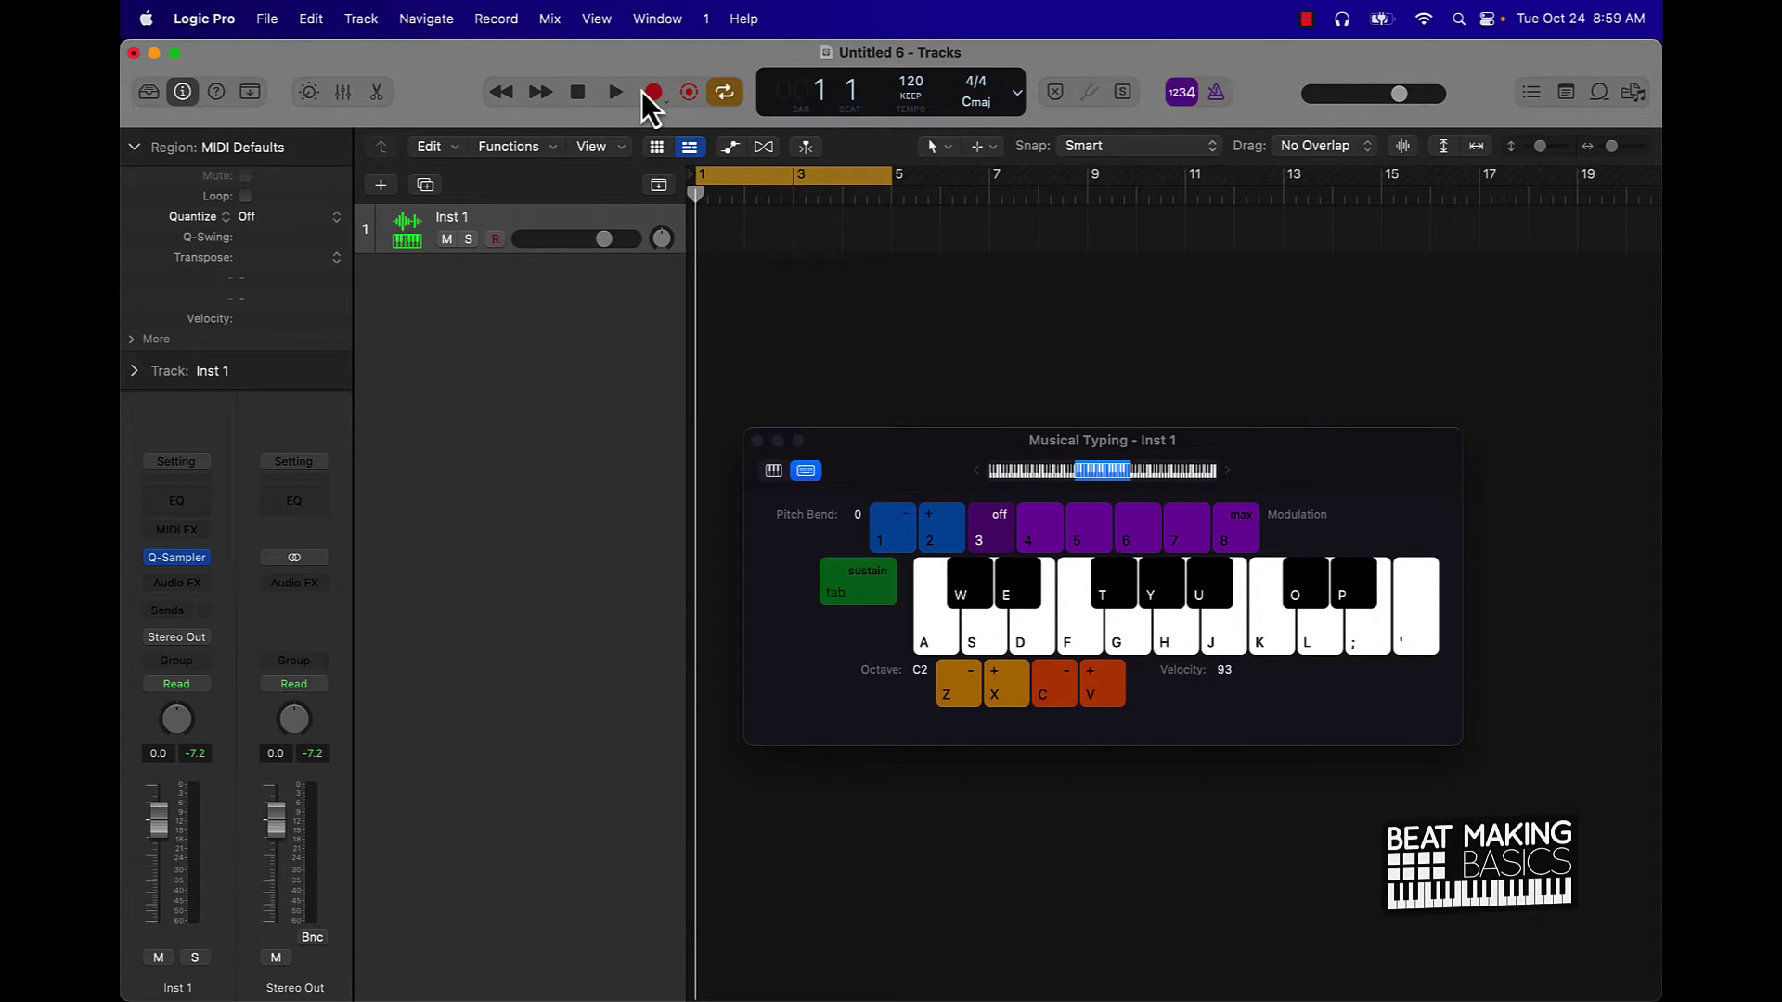
Extend the cycle range to bar 9 and record the piano sample, holding C2 for four bars and A1 for the next four.
left_click_drag(888, 174, 1077, 193)
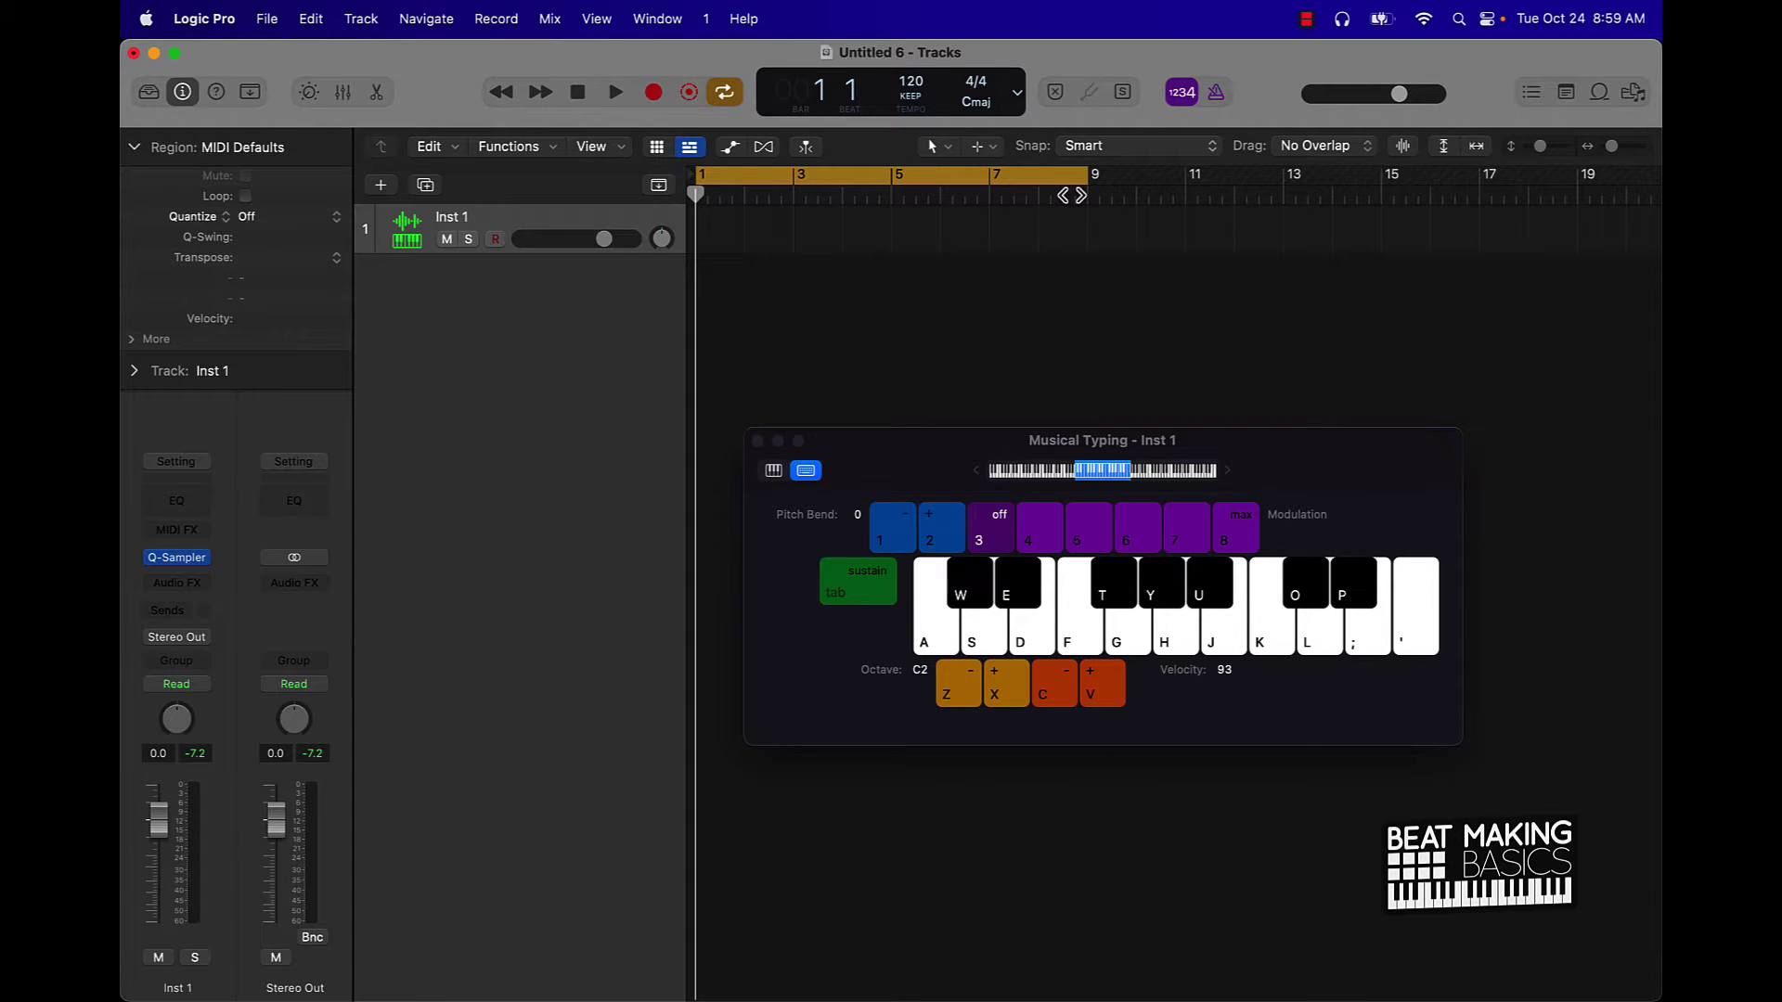
key("r")
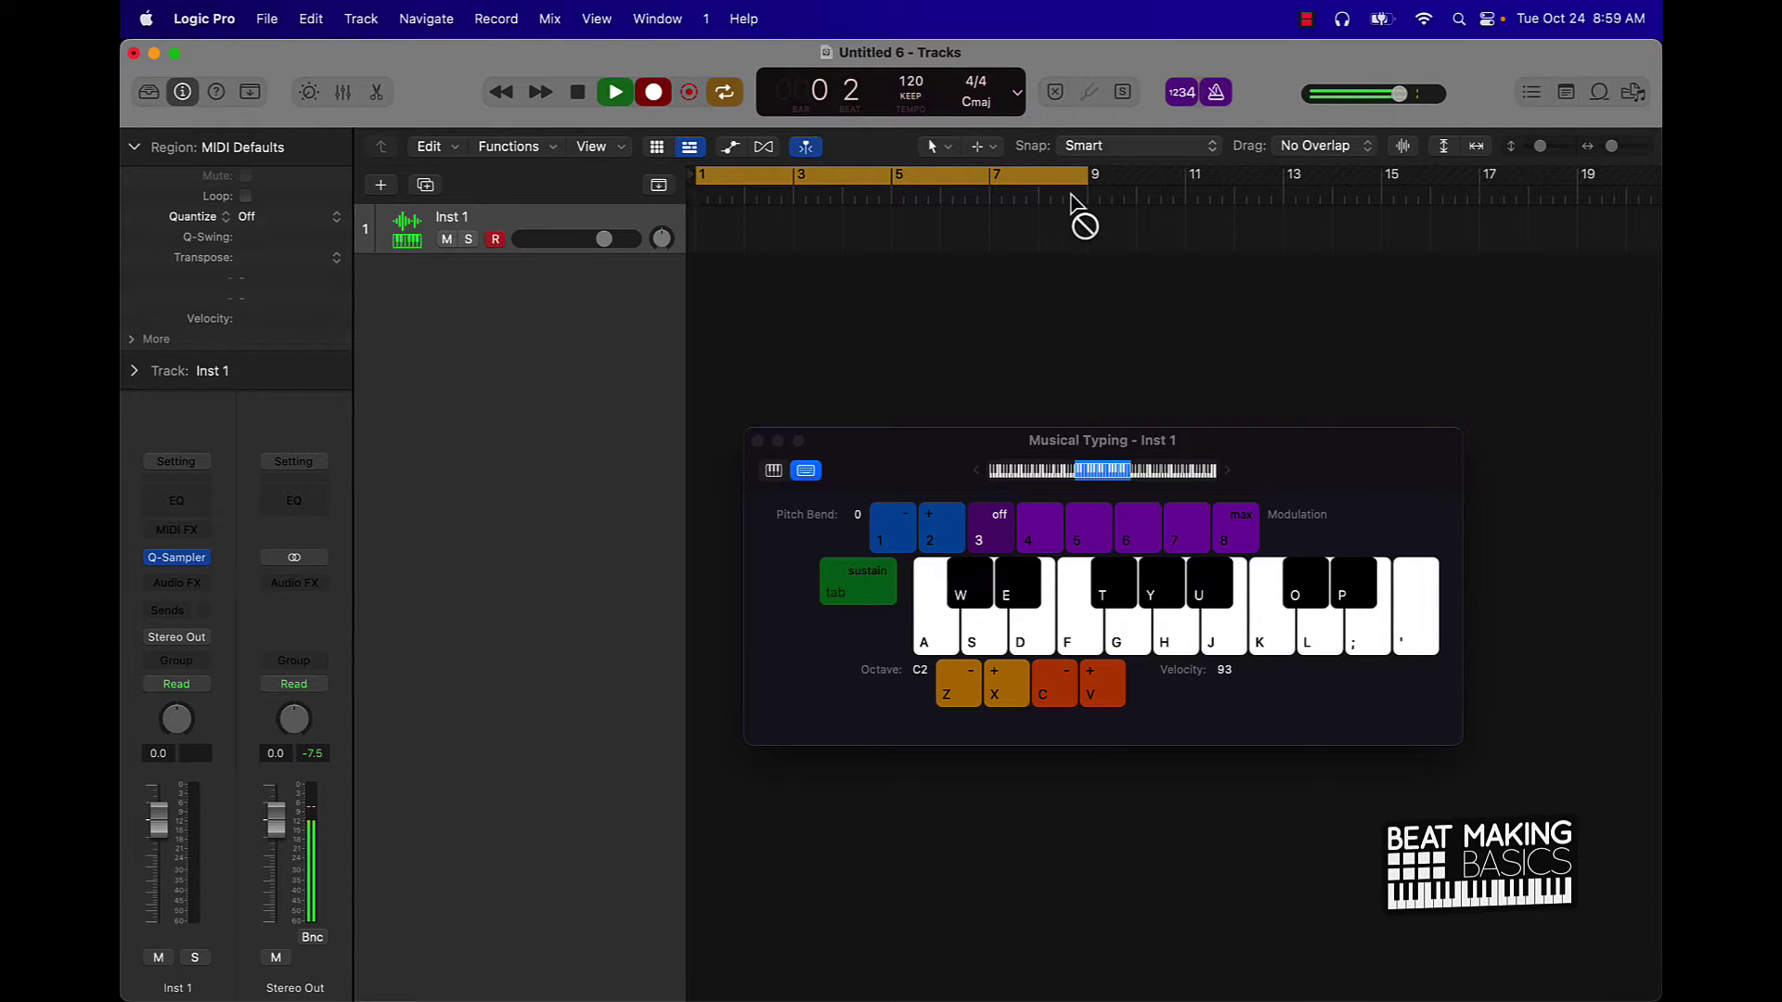
key("a")
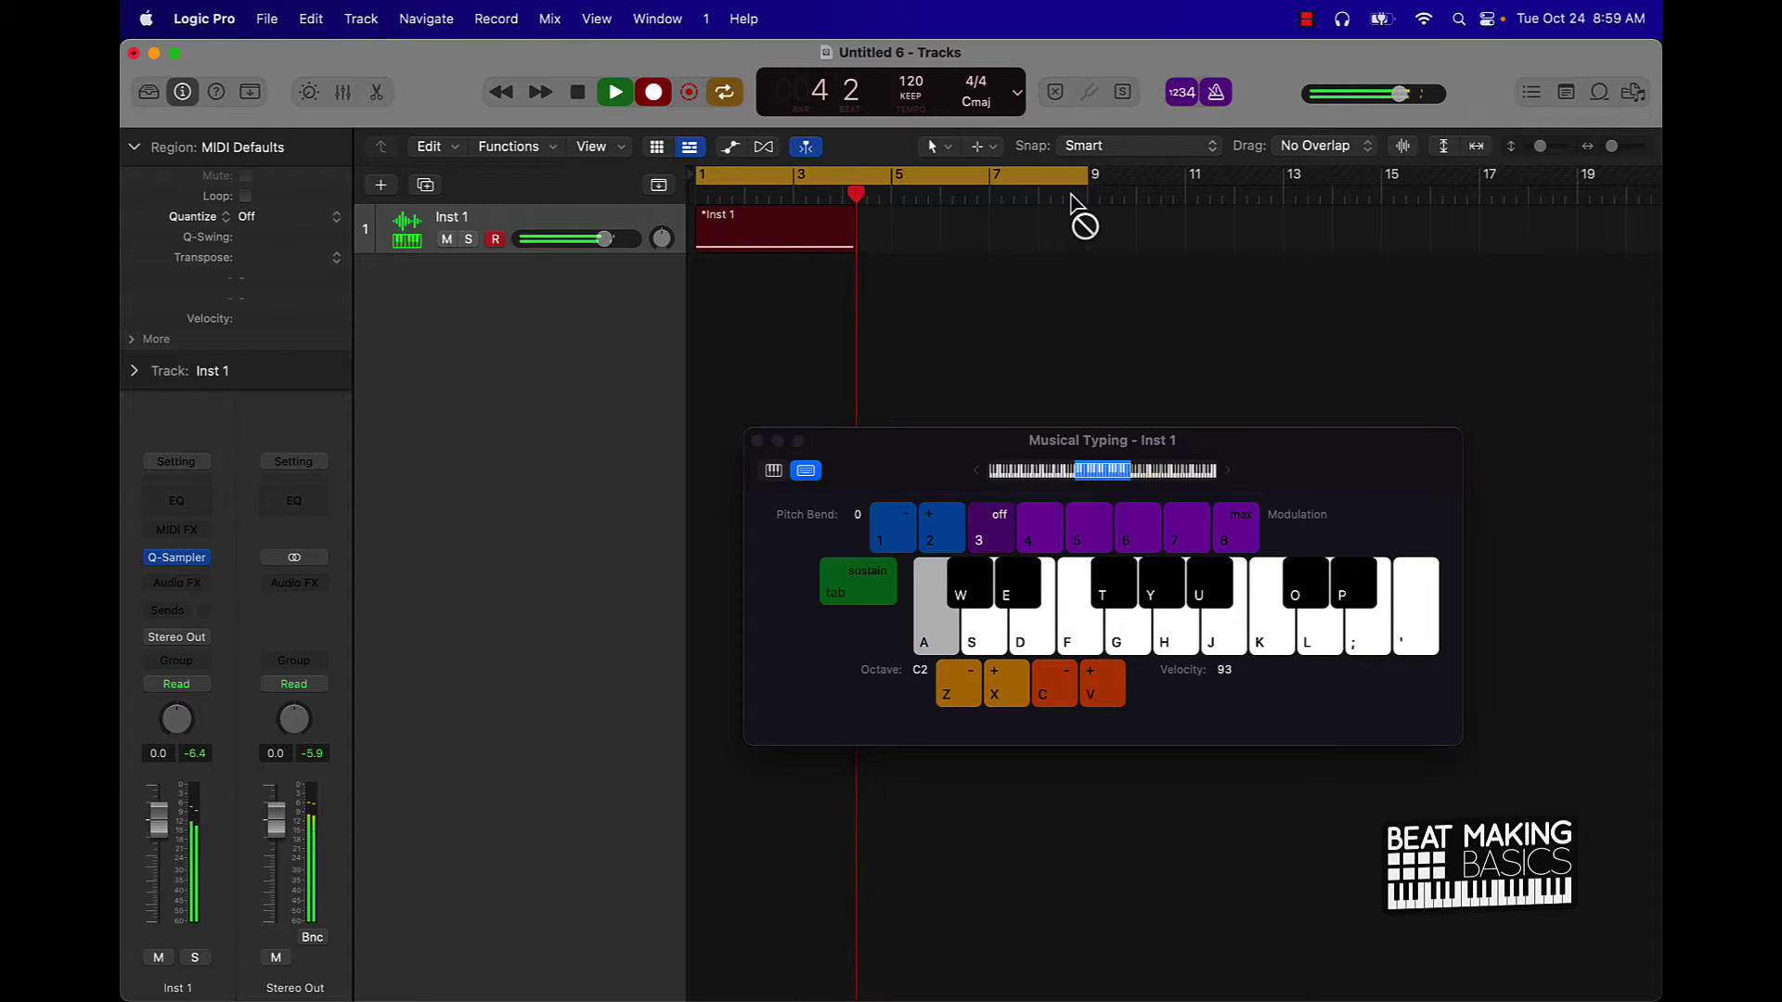
key("z")
key("h")
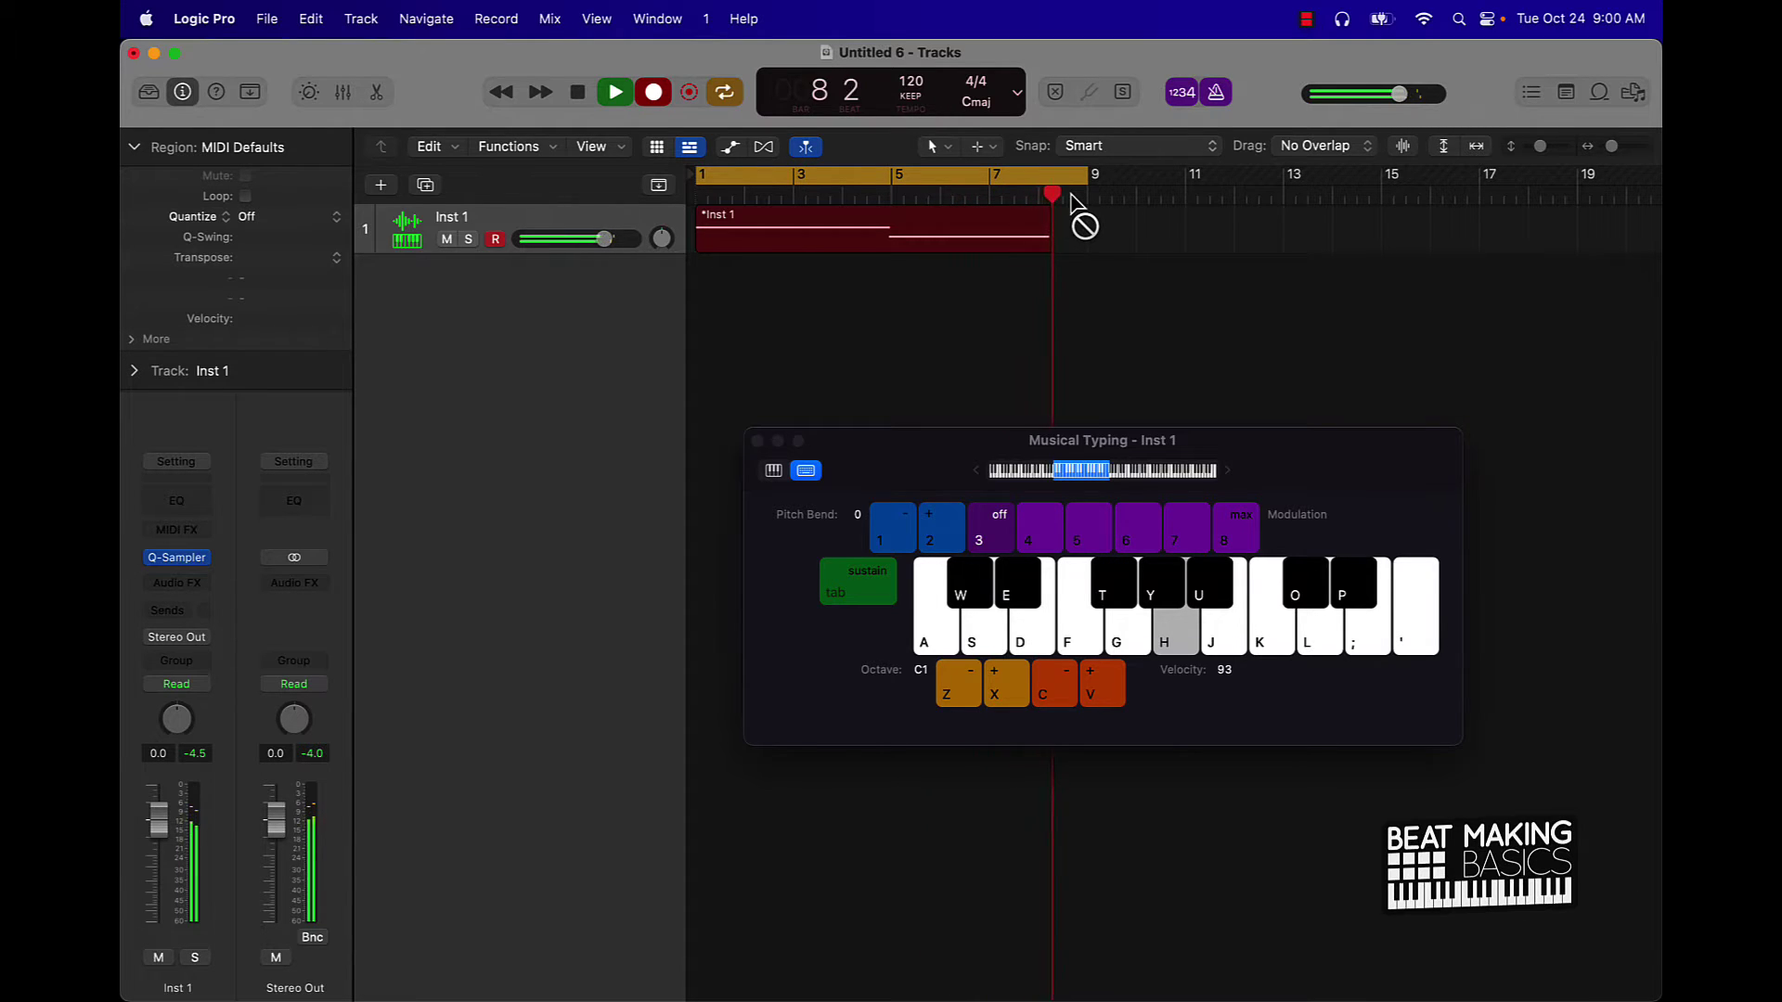
key("space")
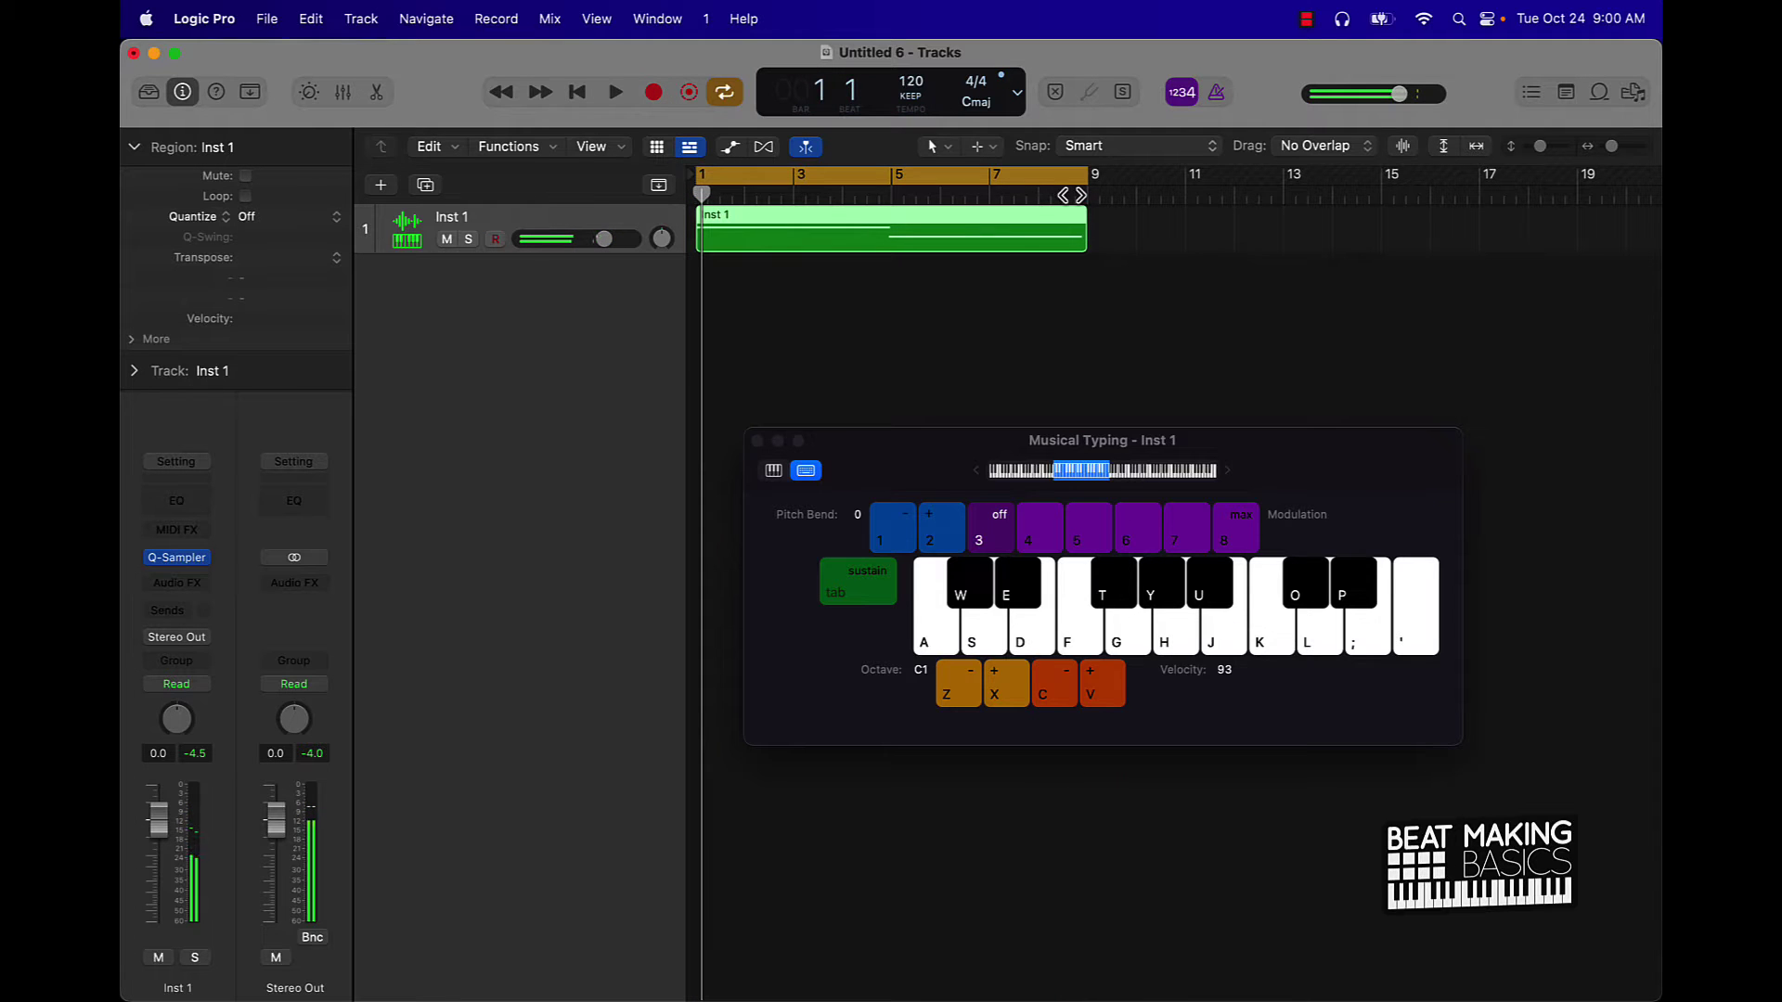
Quantize both recorded notes in the Piano Roll, lengthen the second to the region's end, and close Musical Typing.
double_click(999, 231)
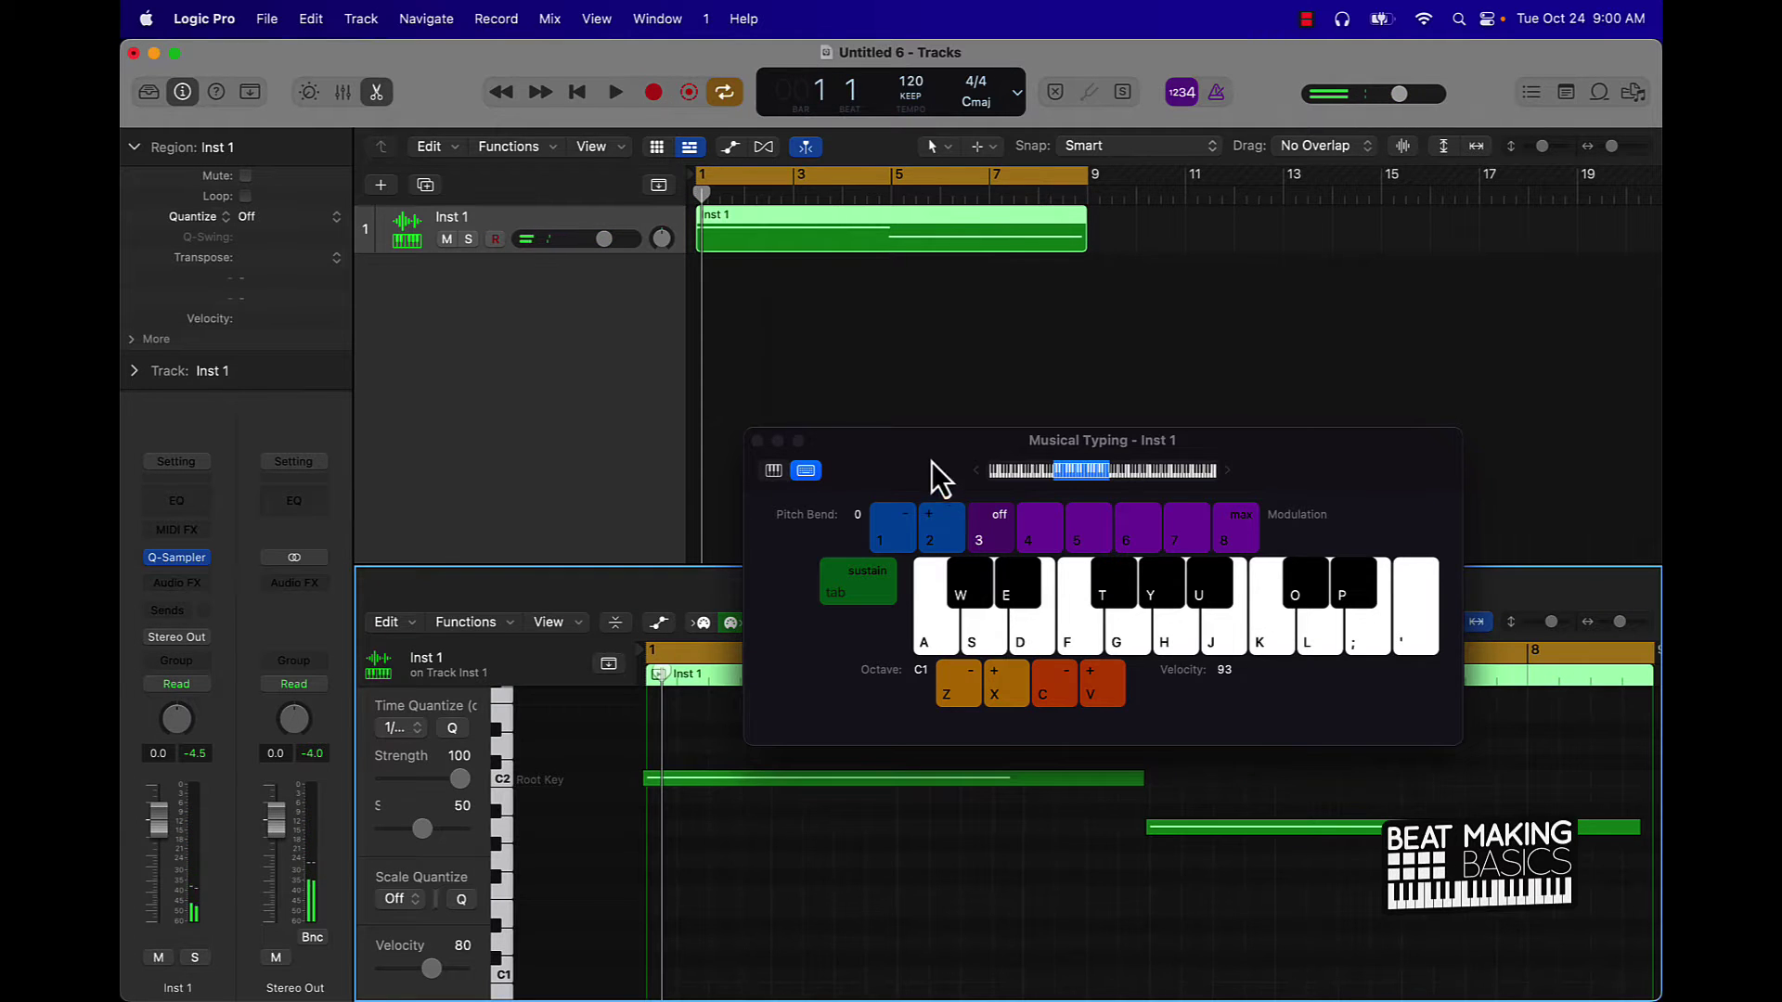
left_click_drag(936, 466, 956, 323)
key("super+a")
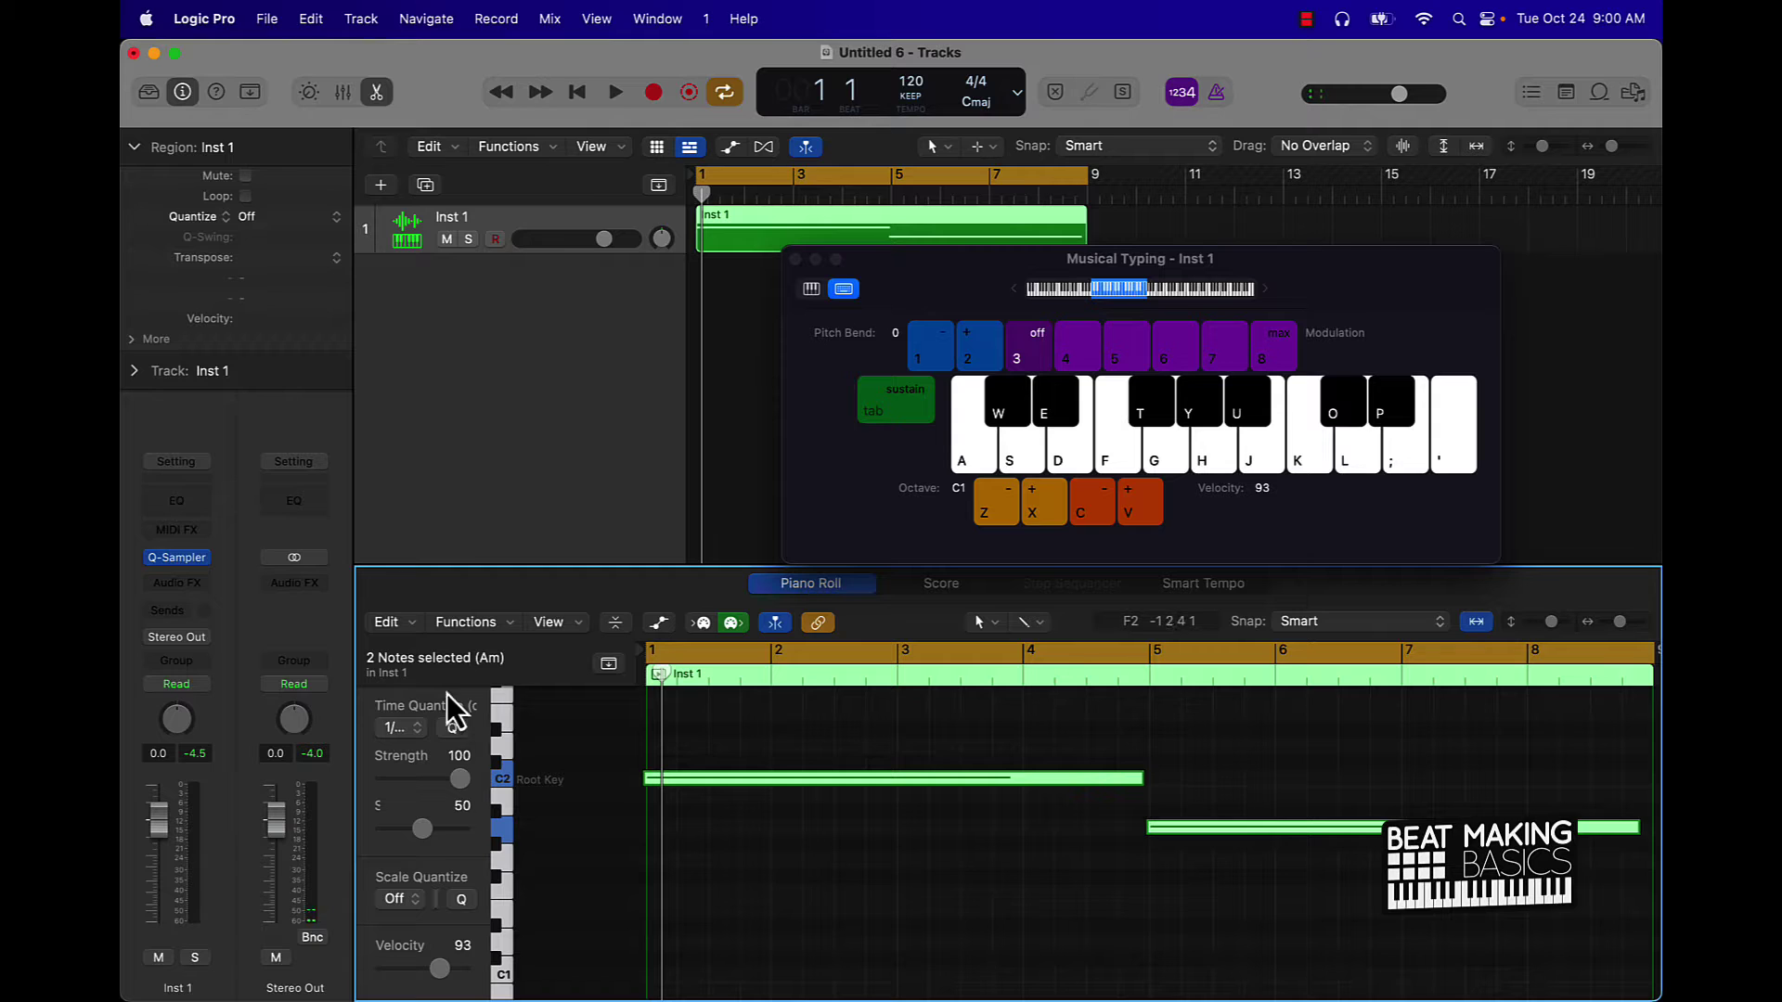
left_click(453, 729)
right_click(804, 776)
left_click(945, 711)
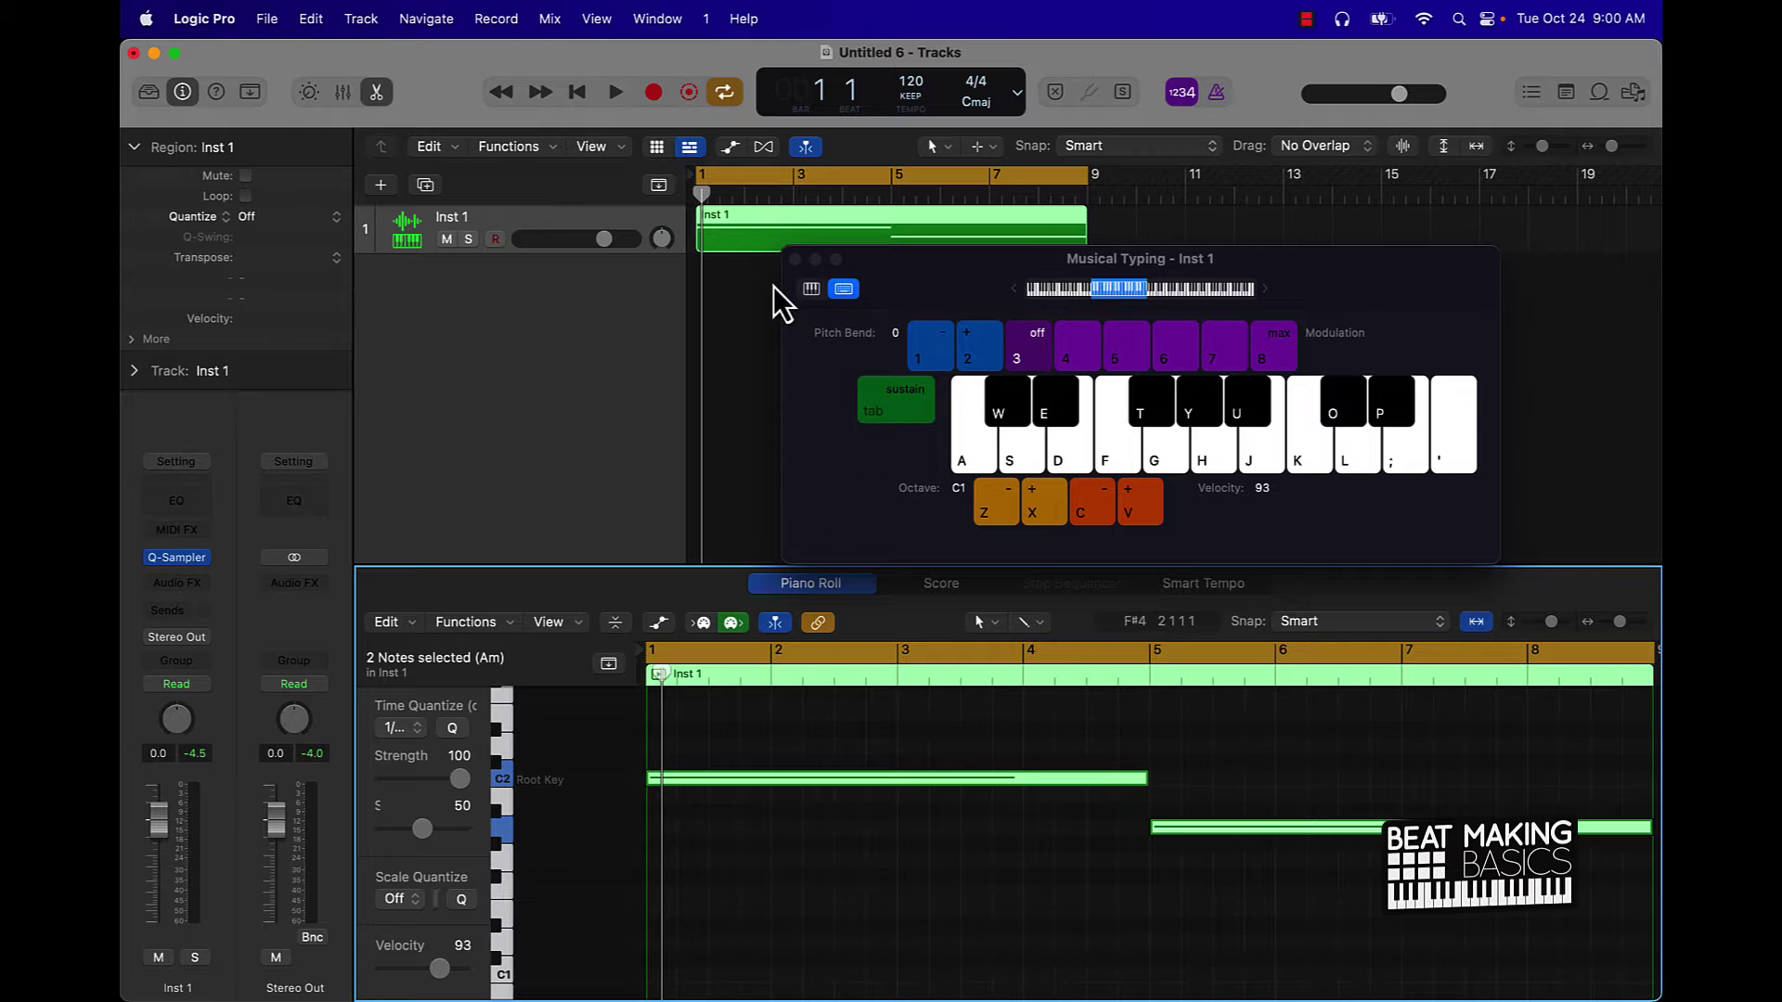
left_click(795, 259)
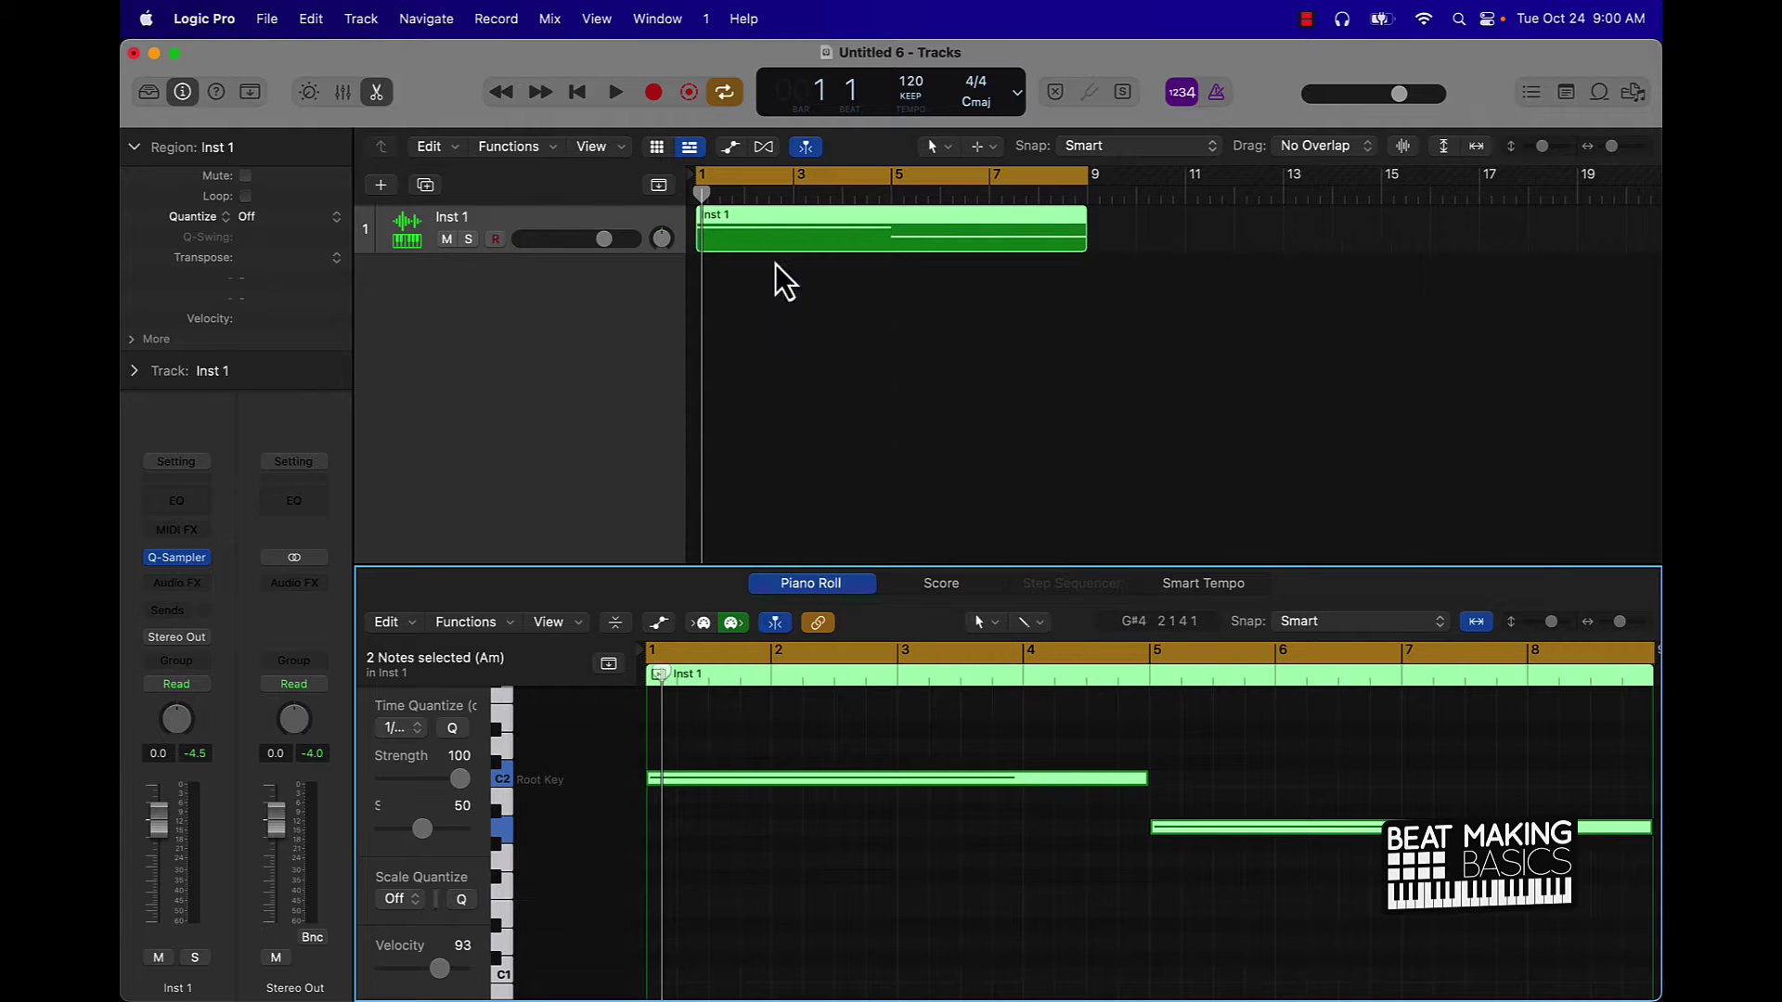
Add a second Quick Sampler (Single Sample) track and load the bmb clap preset on it.
left_click(381, 186)
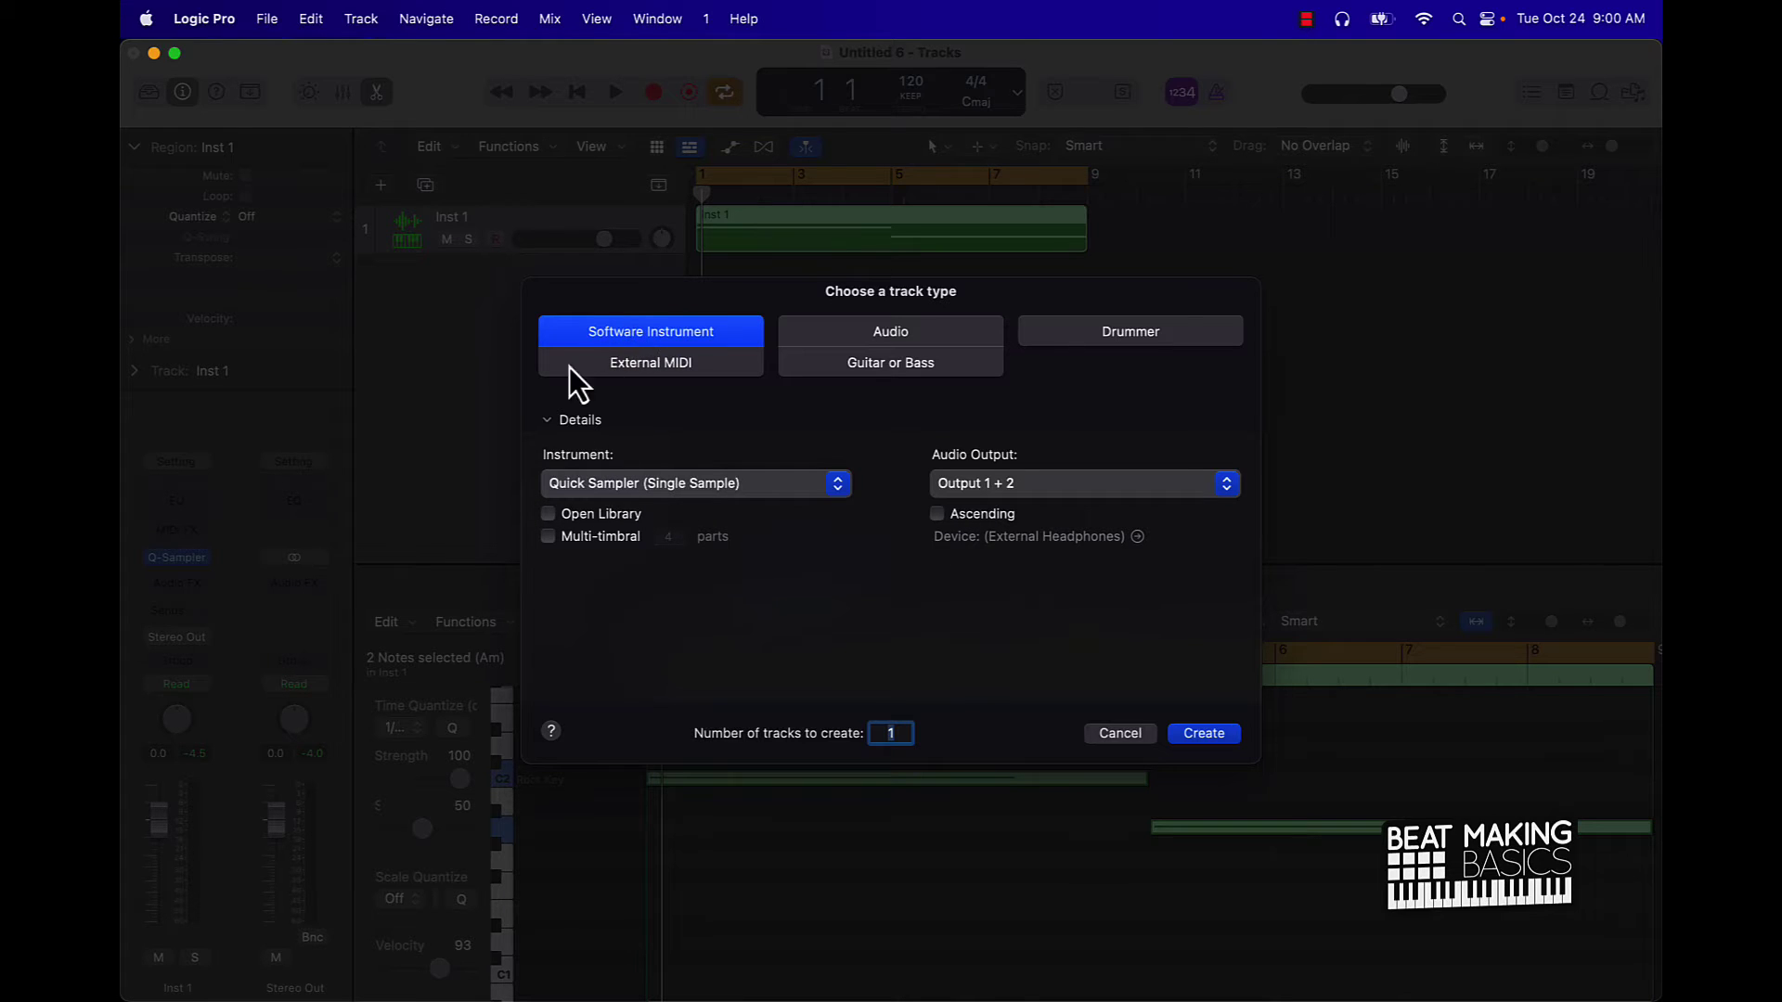
left_click(614, 478)
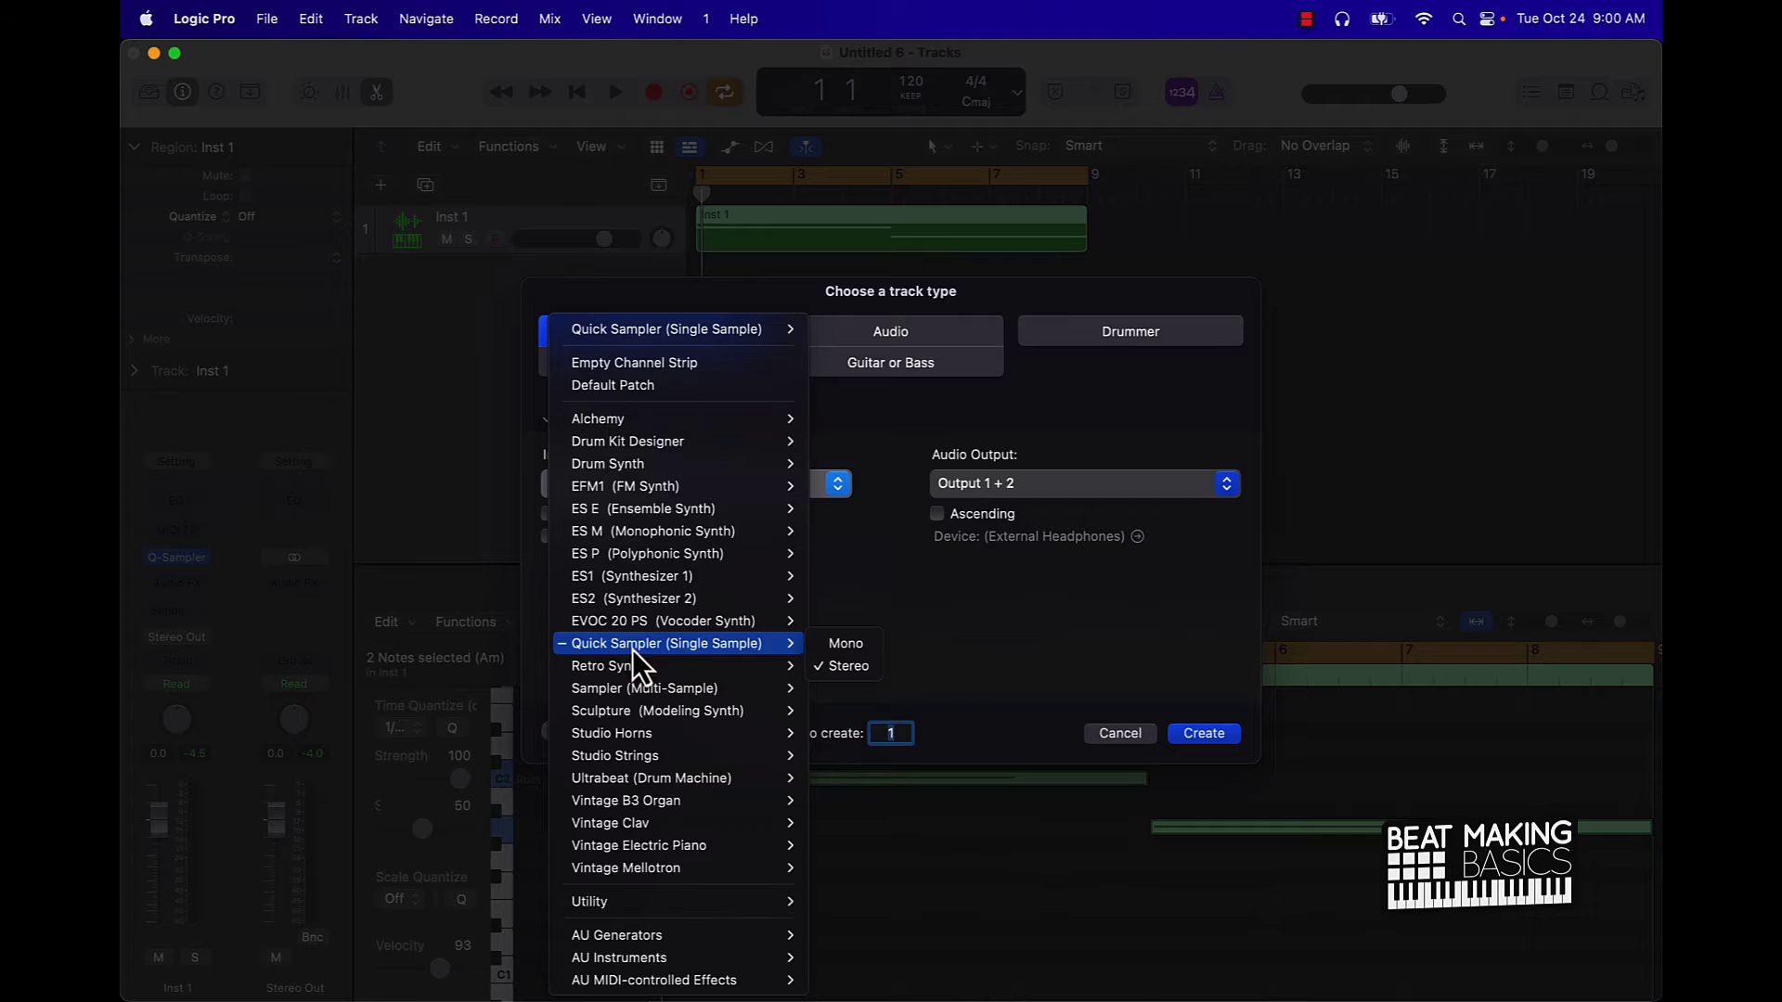
left_click(1212, 717)
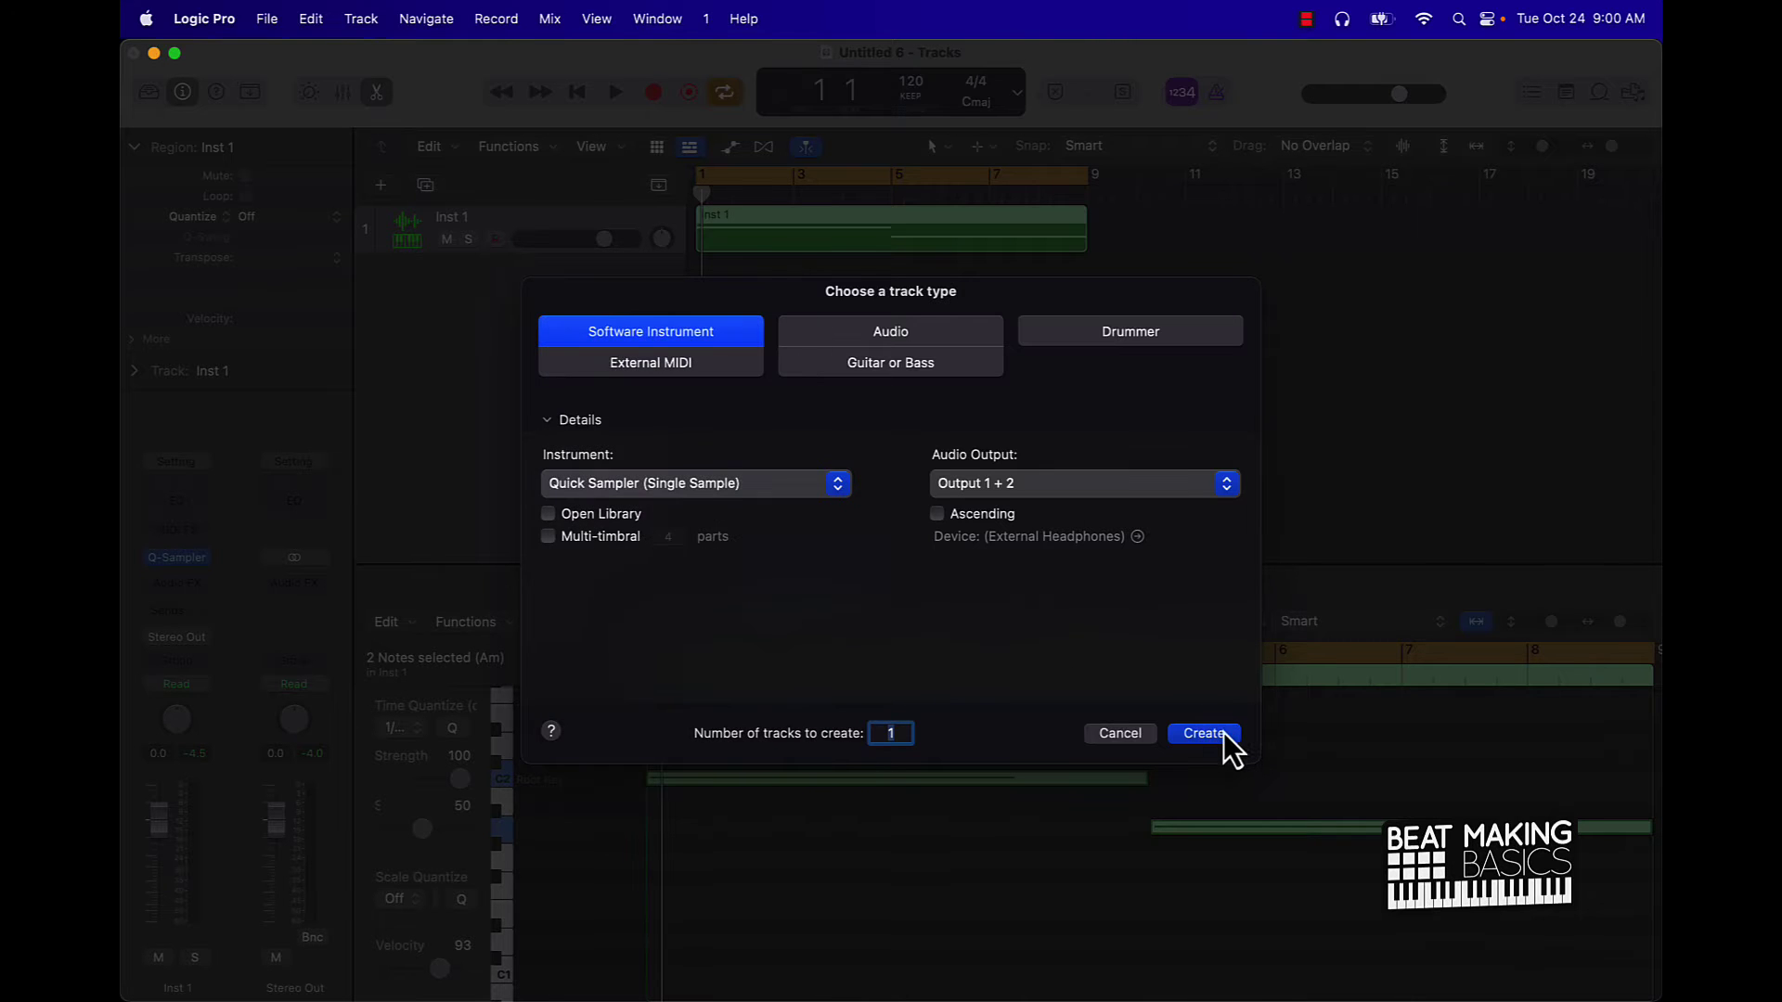
left_click(1216, 735)
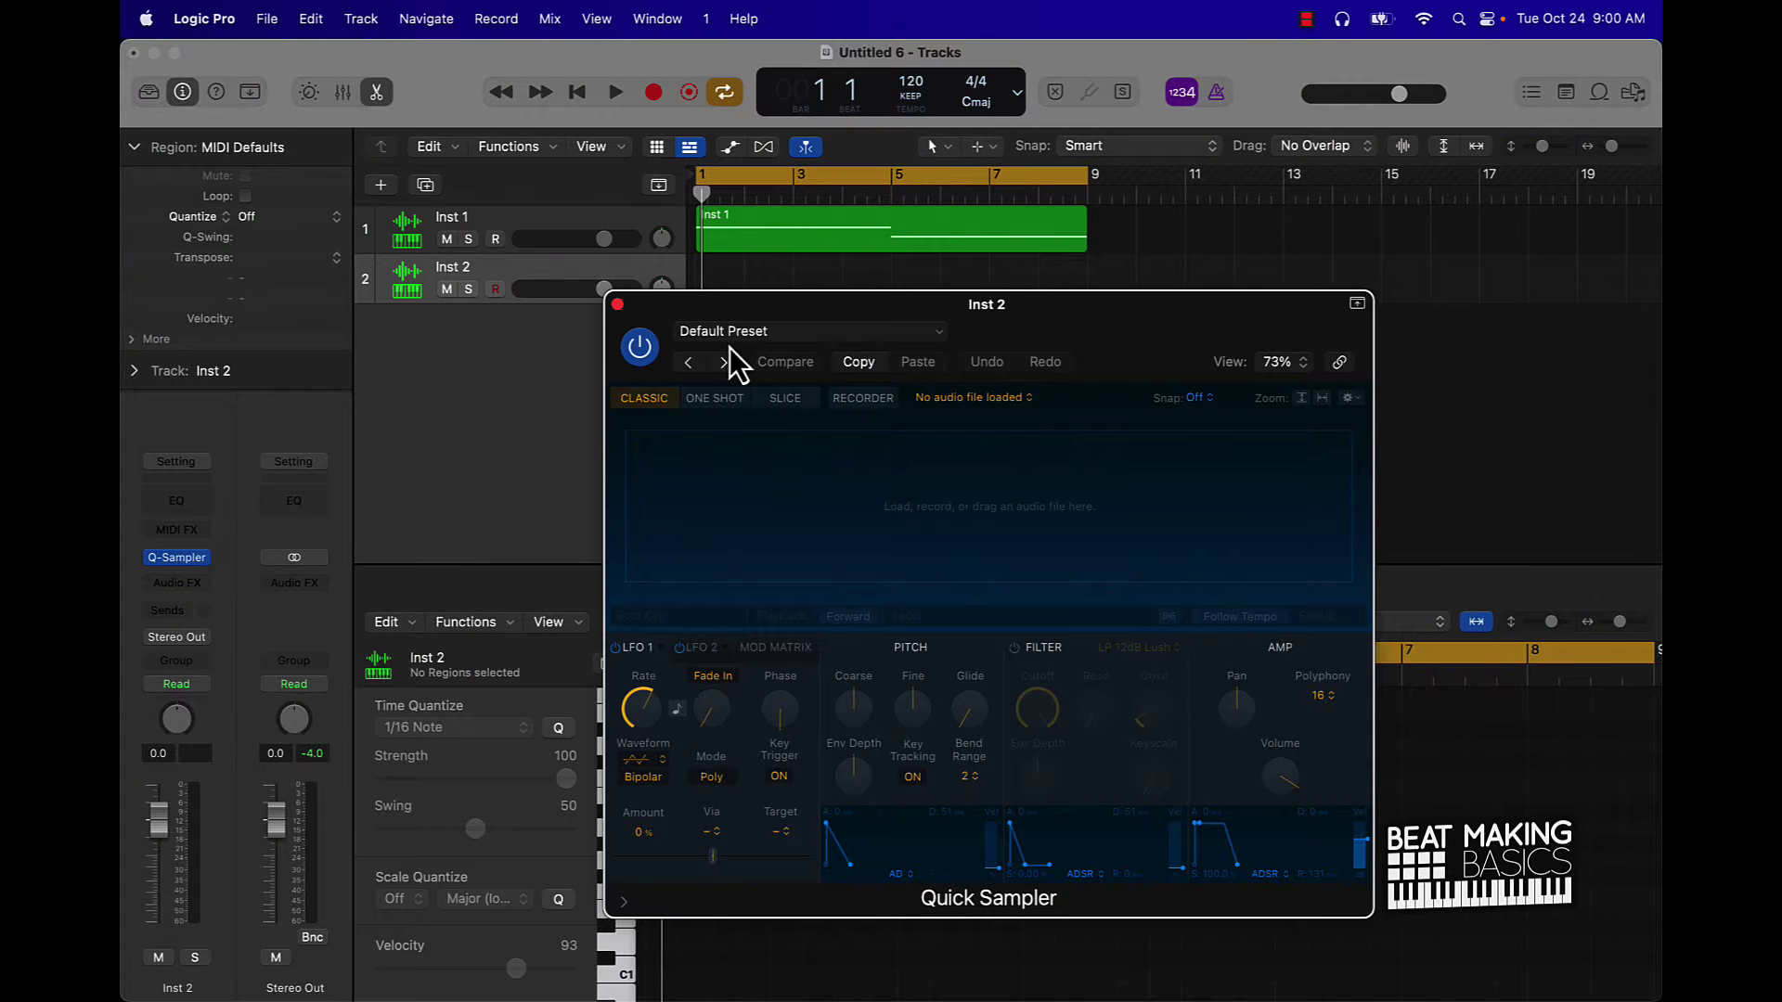
left_click(733, 332)
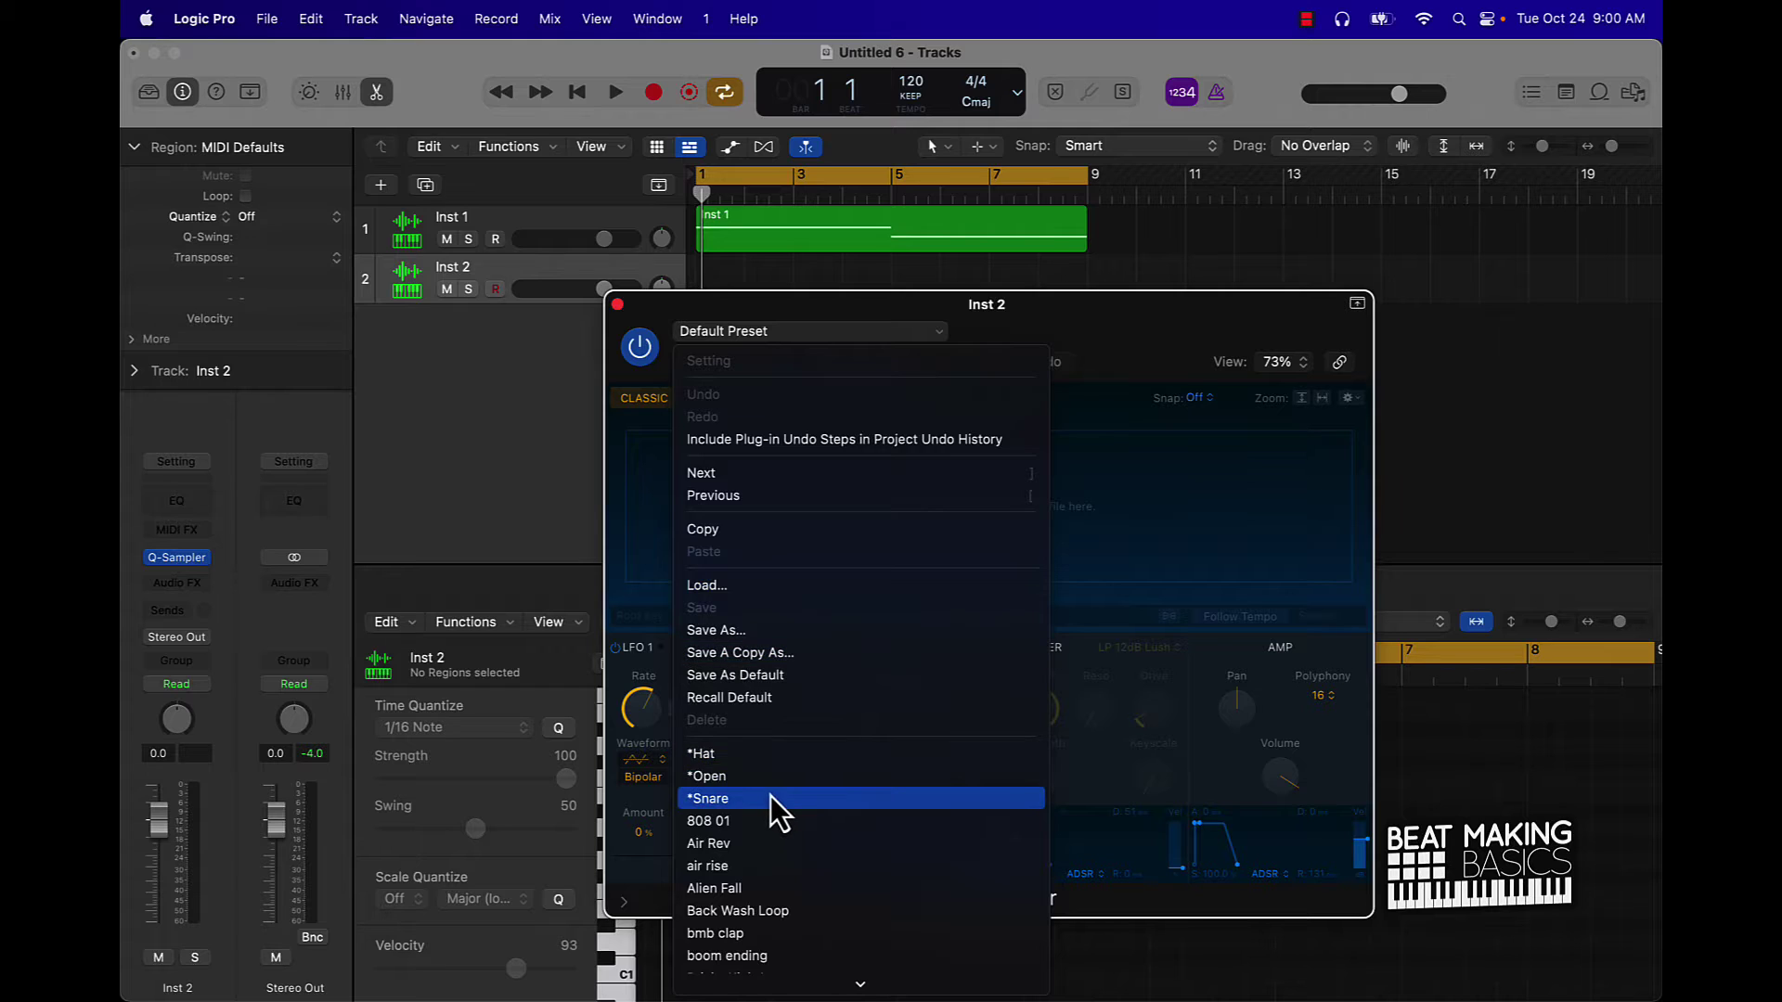
scroll(771, 794, "down", 3)
left_click(738, 731)
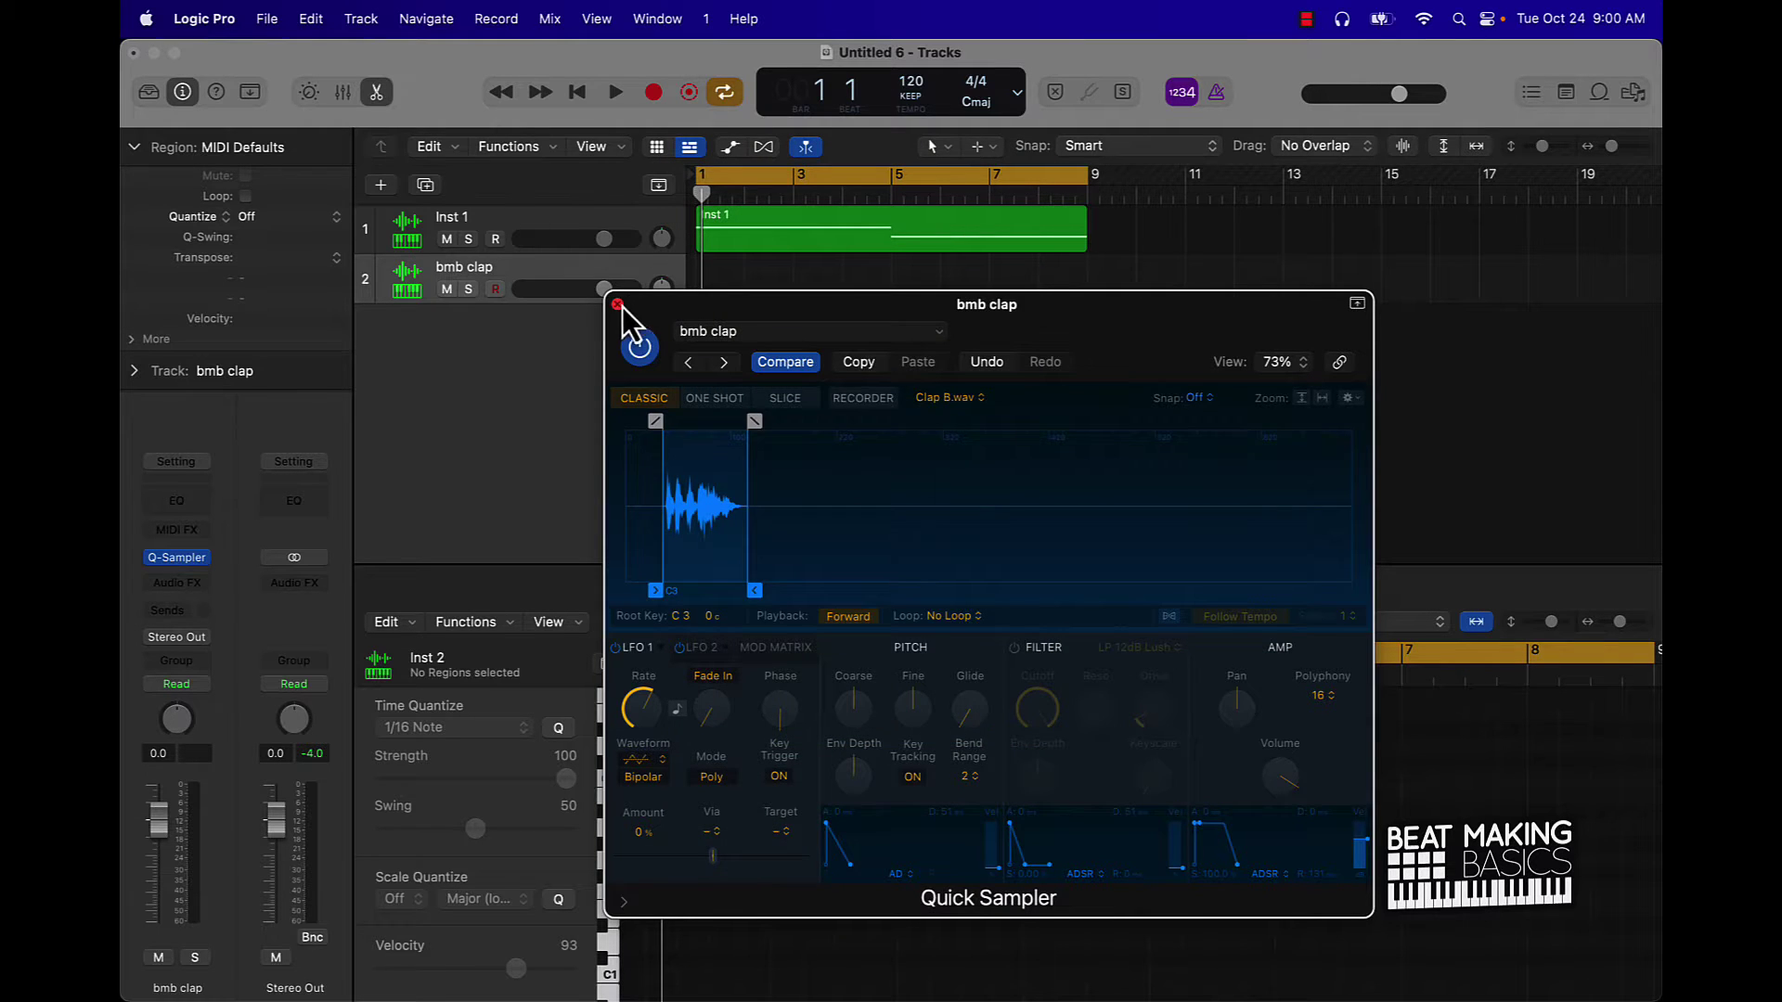
left_click(617, 304)
Activate step 9 in the clap track's Step Sequencer, repeat the pattern region once up to bar 9, and select both regions.
left_click(1047, 587)
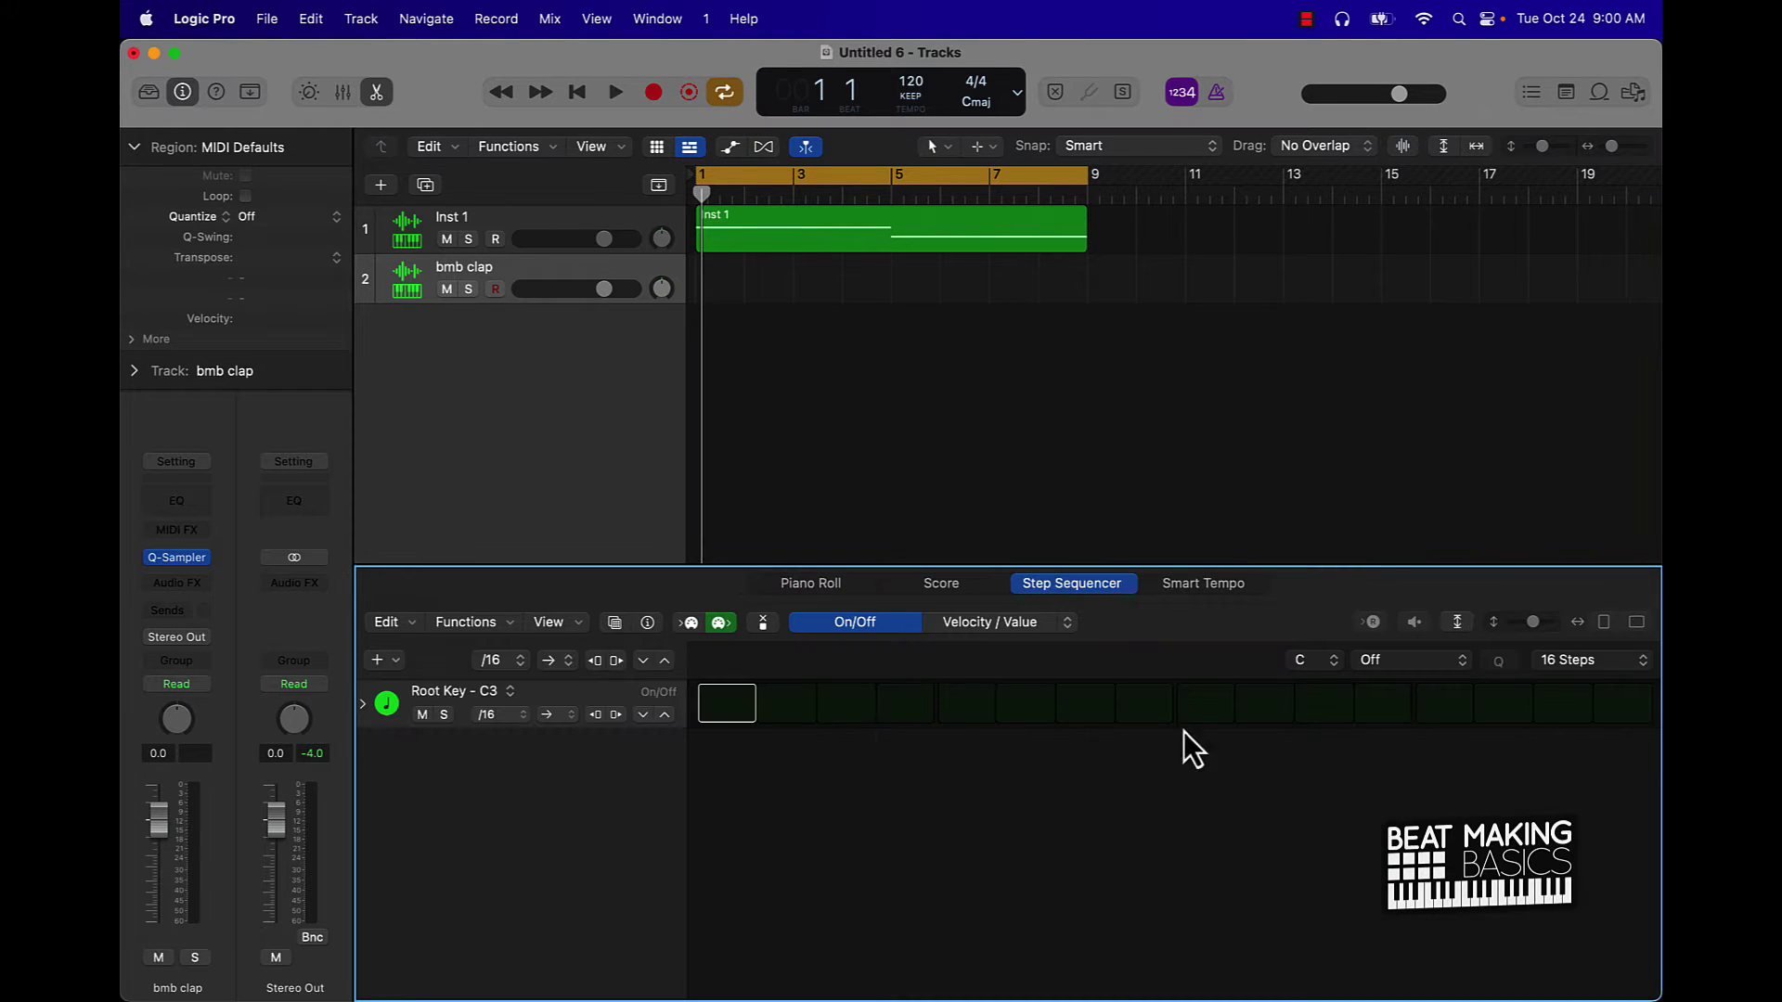
left_click(1218, 711)
left_click(813, 275)
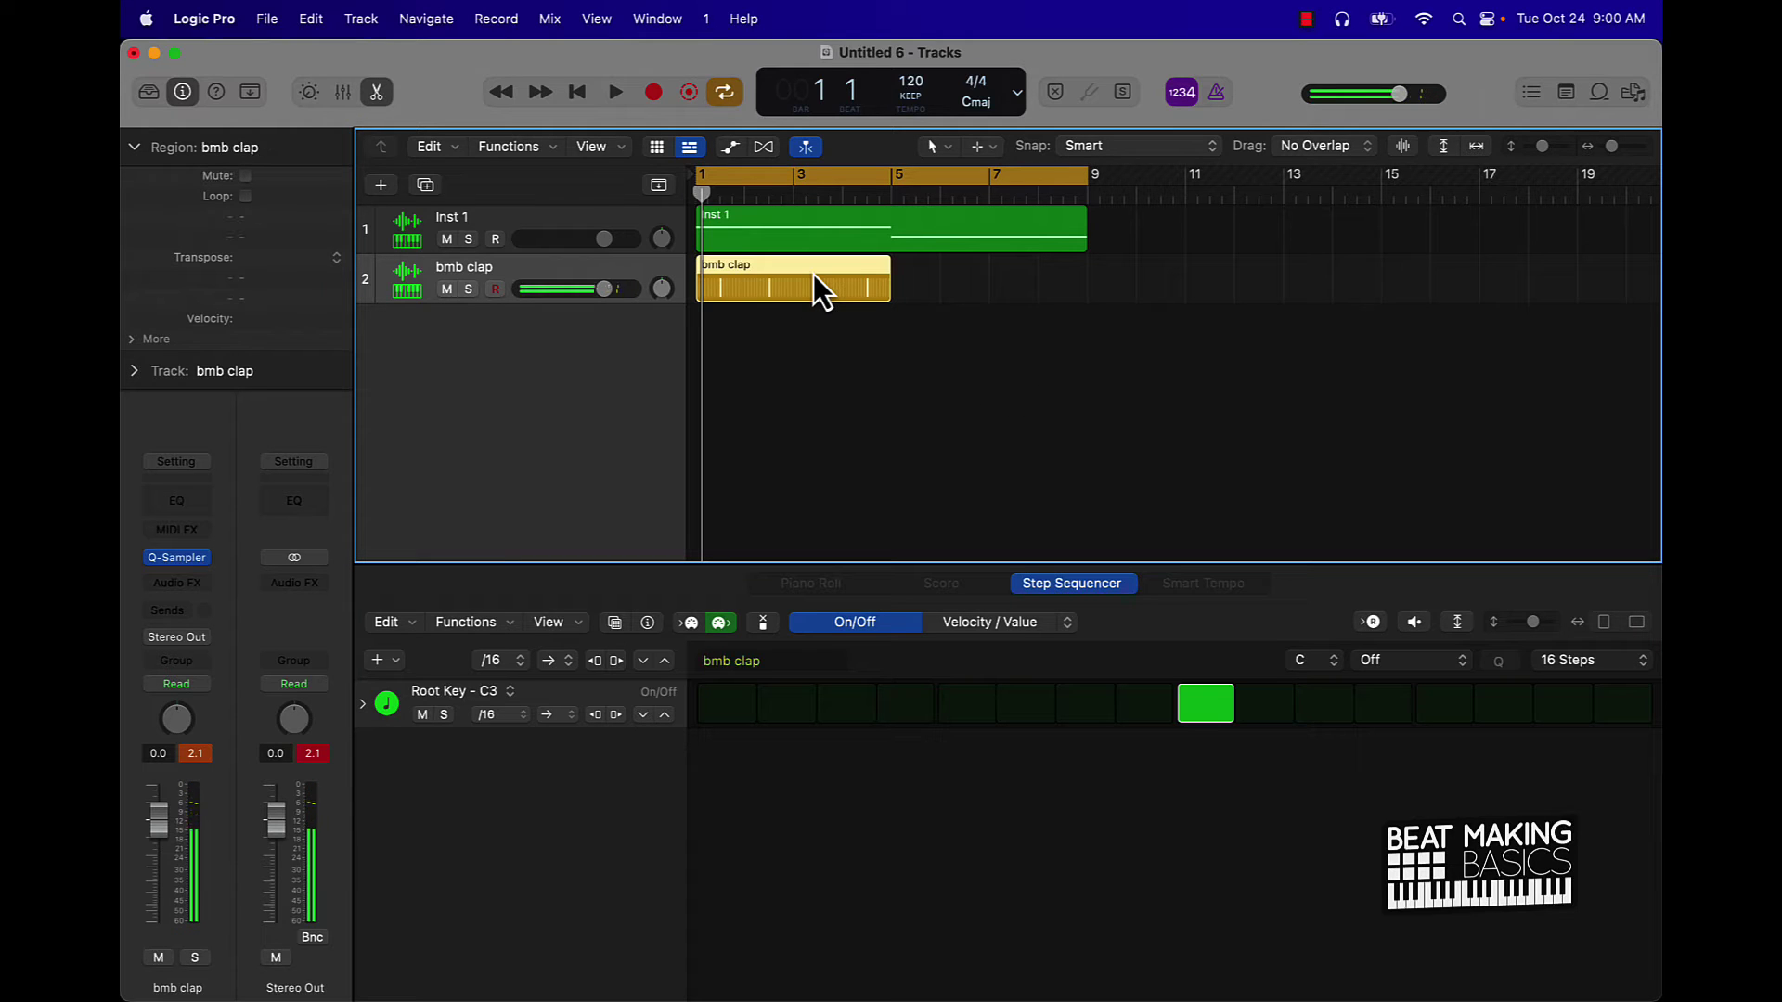
key("cmd+r")
left_click(844, 320)
left_click_drag(845, 320, 955, 294)
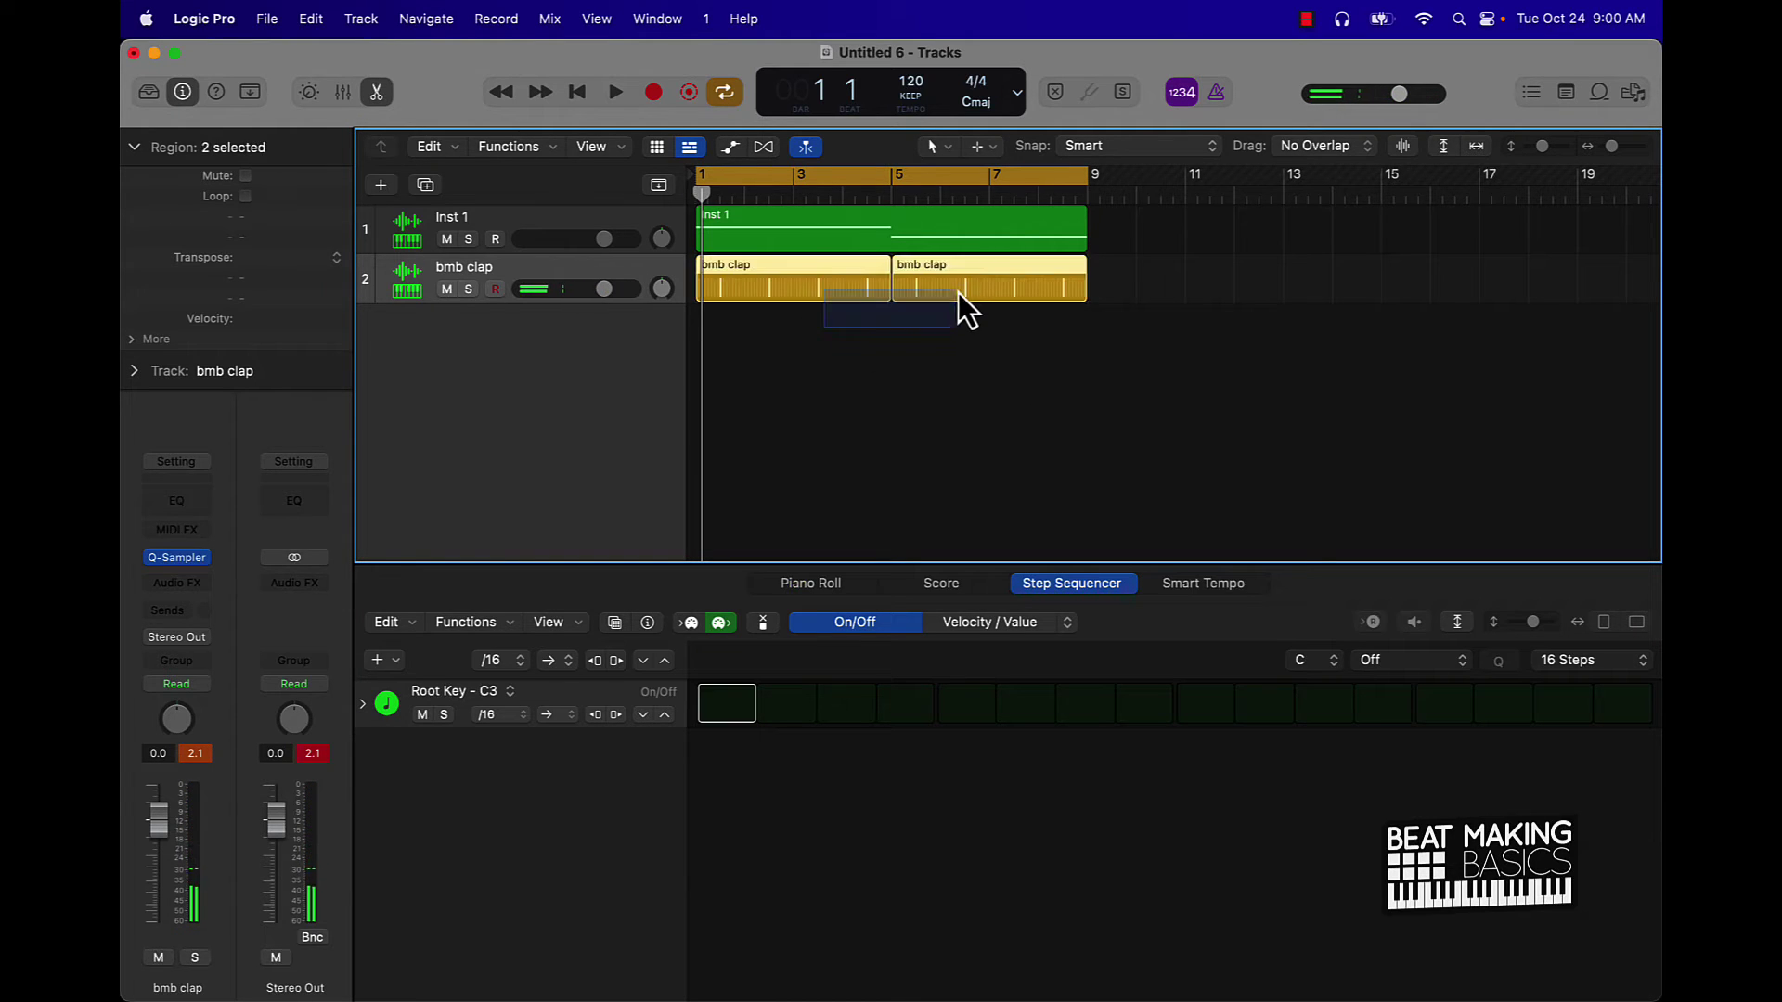
Convert both clap pattern regions to MIDI regions and join them into a single region.
key("ctrl+alt+cmd+m")
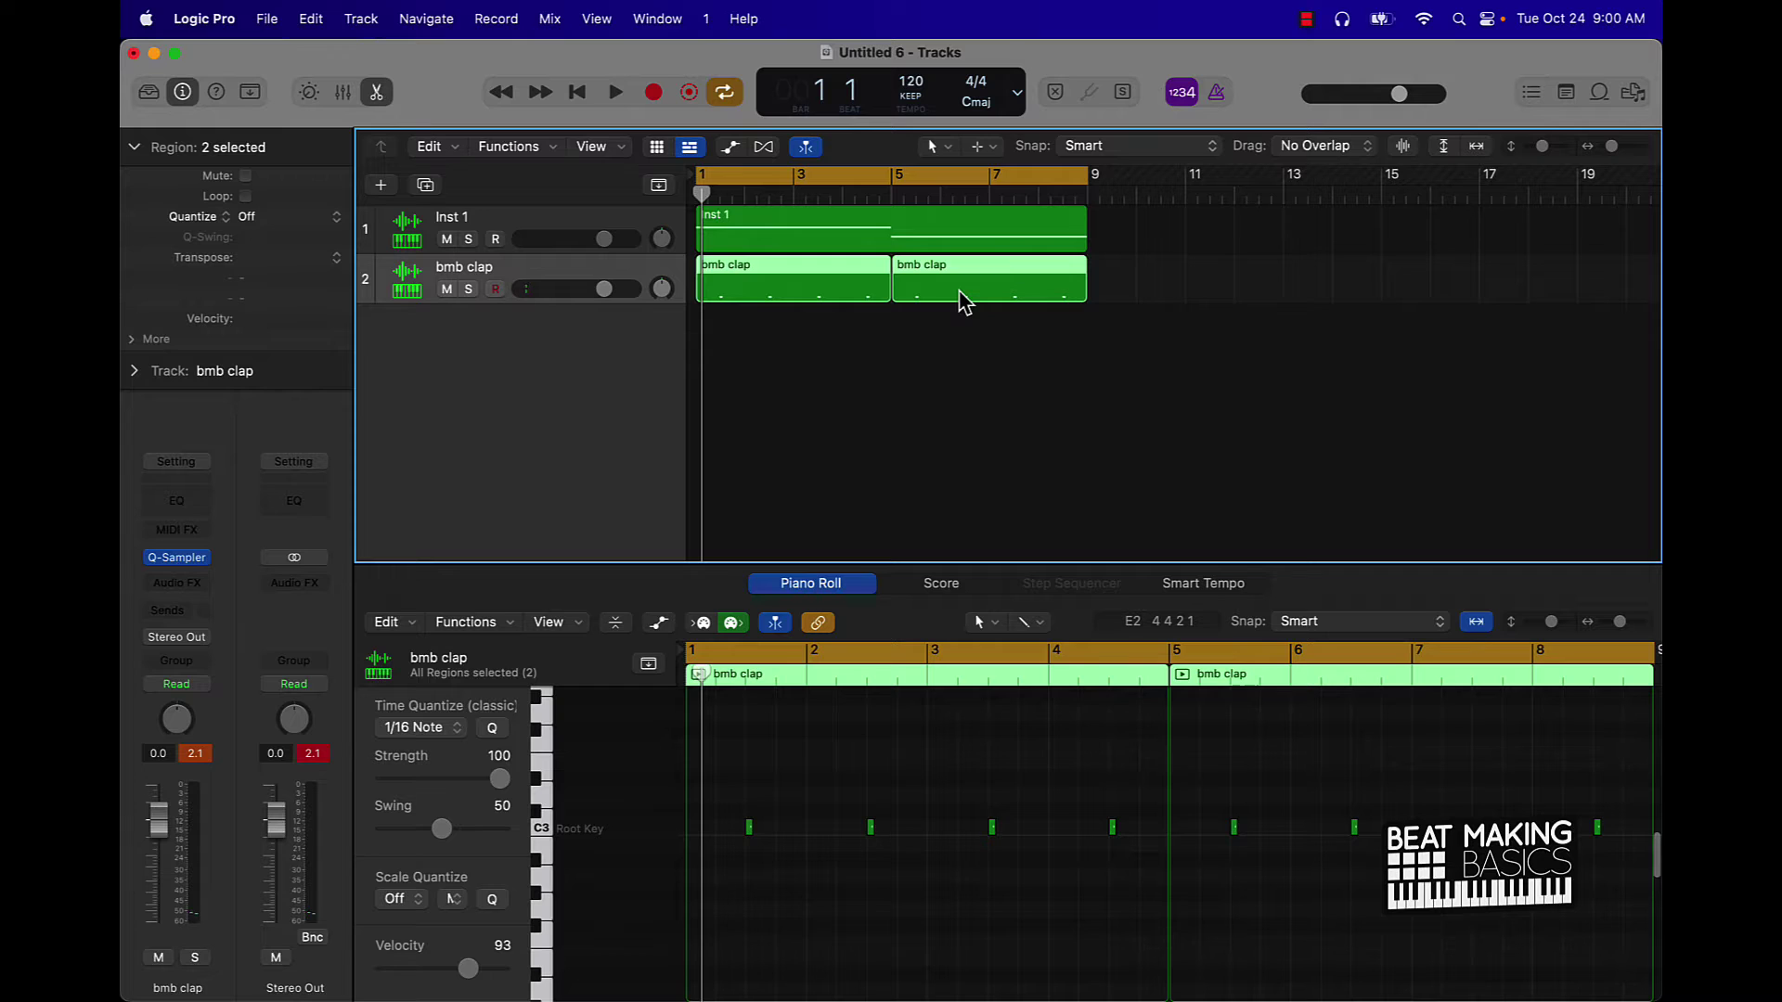
key("super+j")
Play the piano sample and clap together, viewing the piano region's notes in the Piano Roll, and stop playback.
key("space")
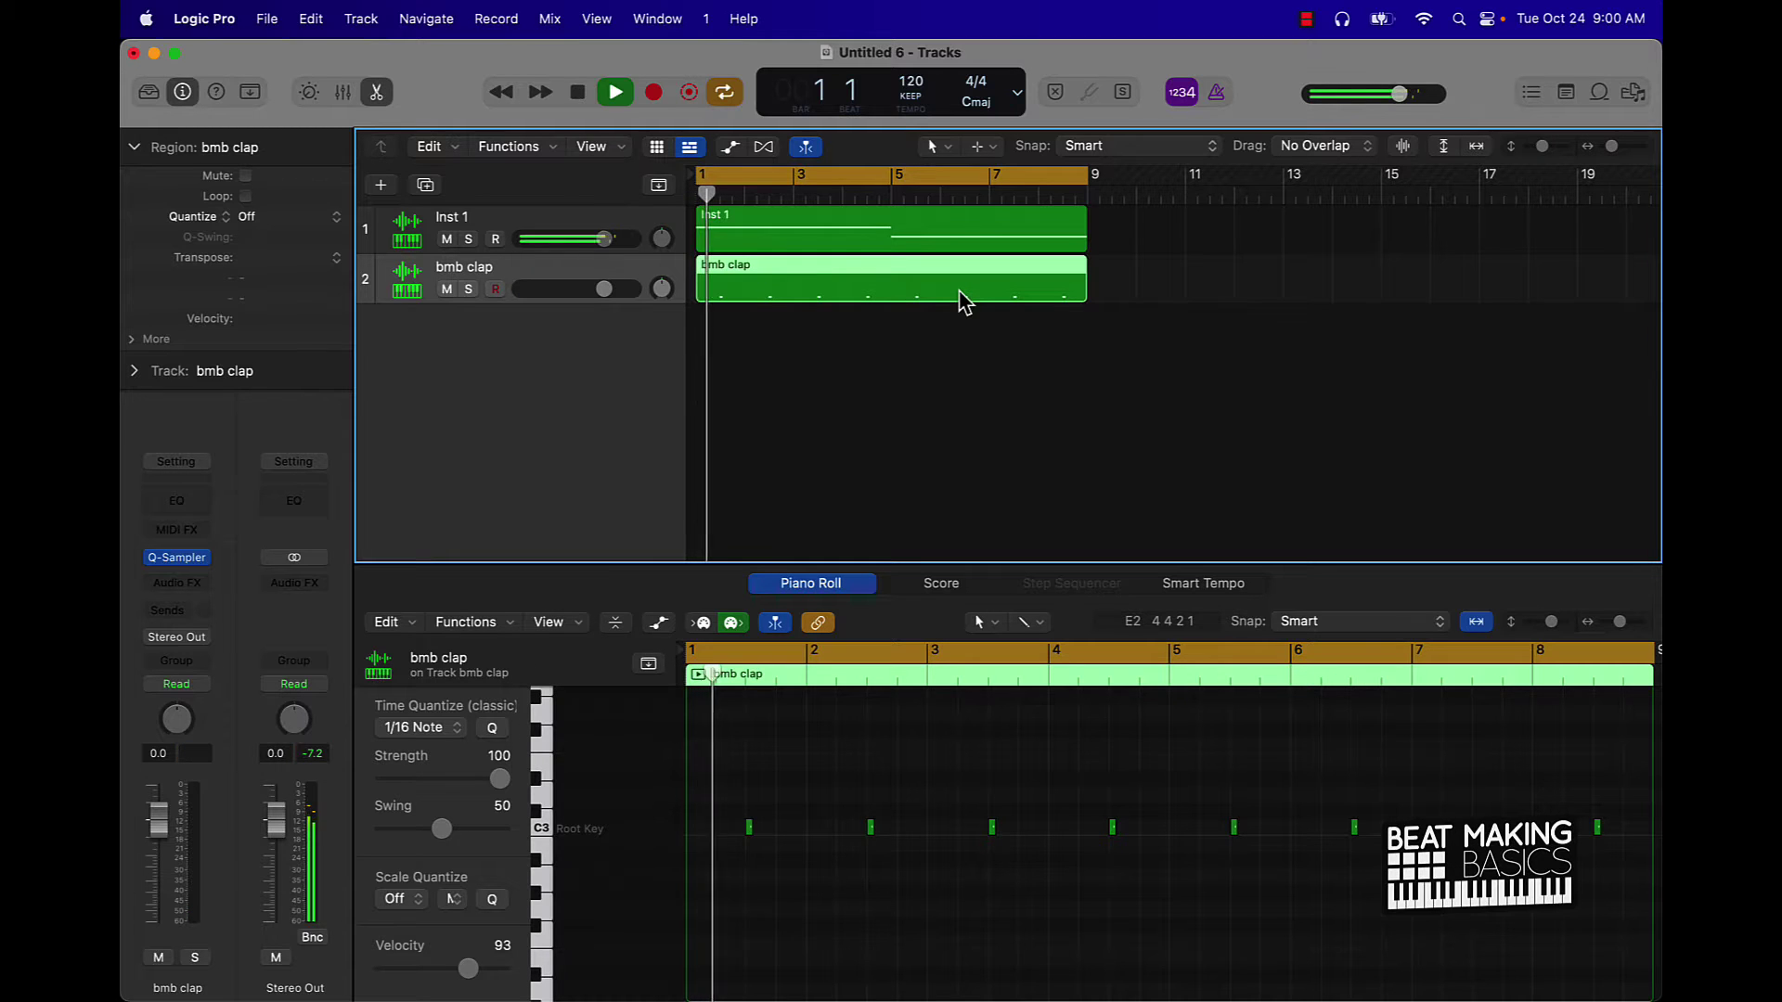
scroll(952, 289, "right", 2)
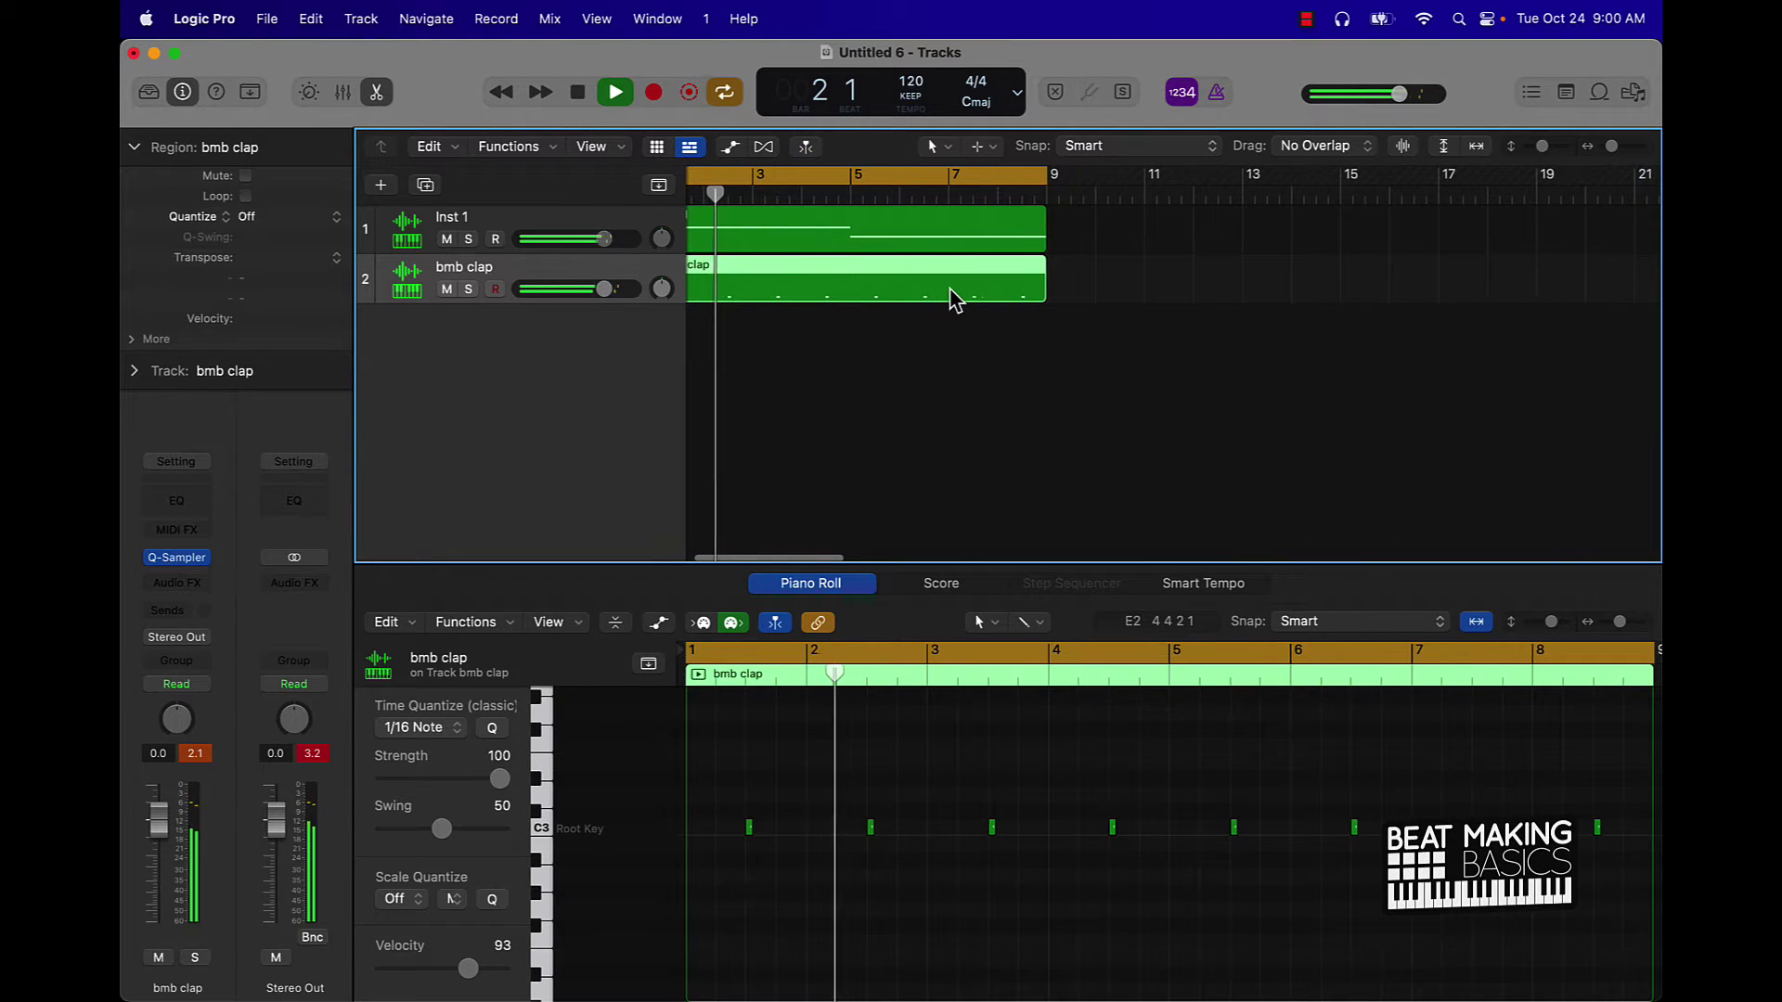
left_click(877, 232)
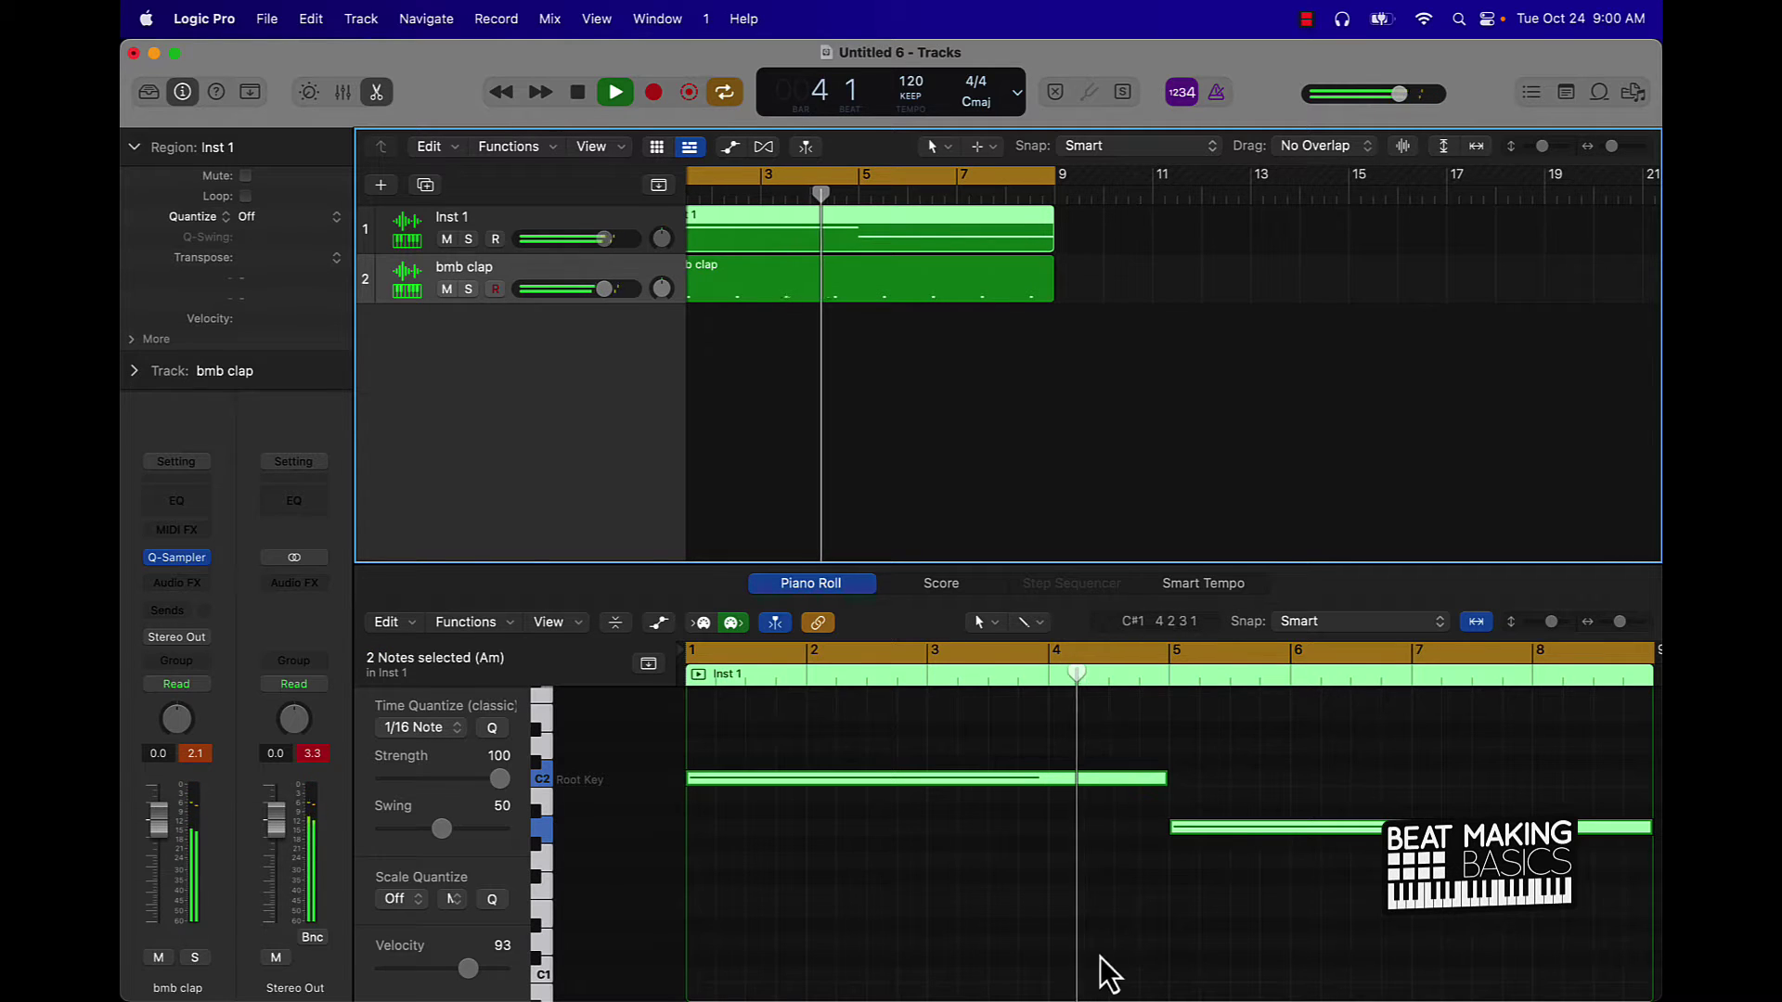
left_click(1171, 932)
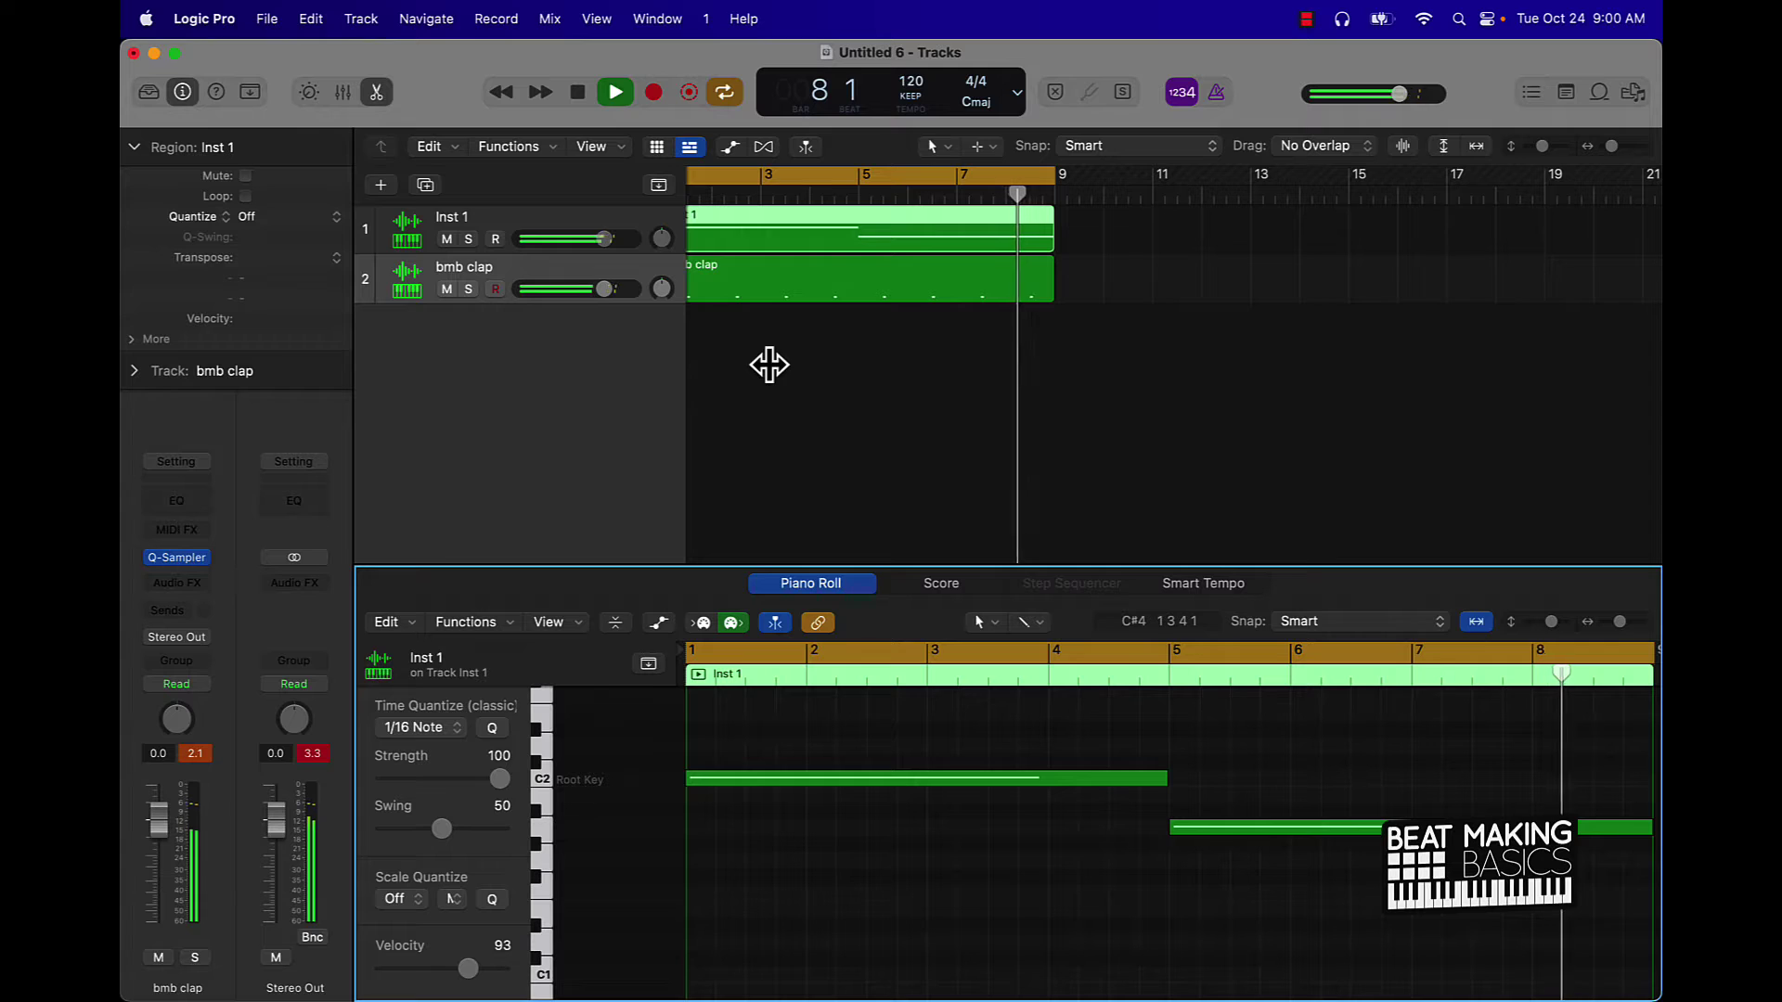
key("space")
left_click(823, 346)
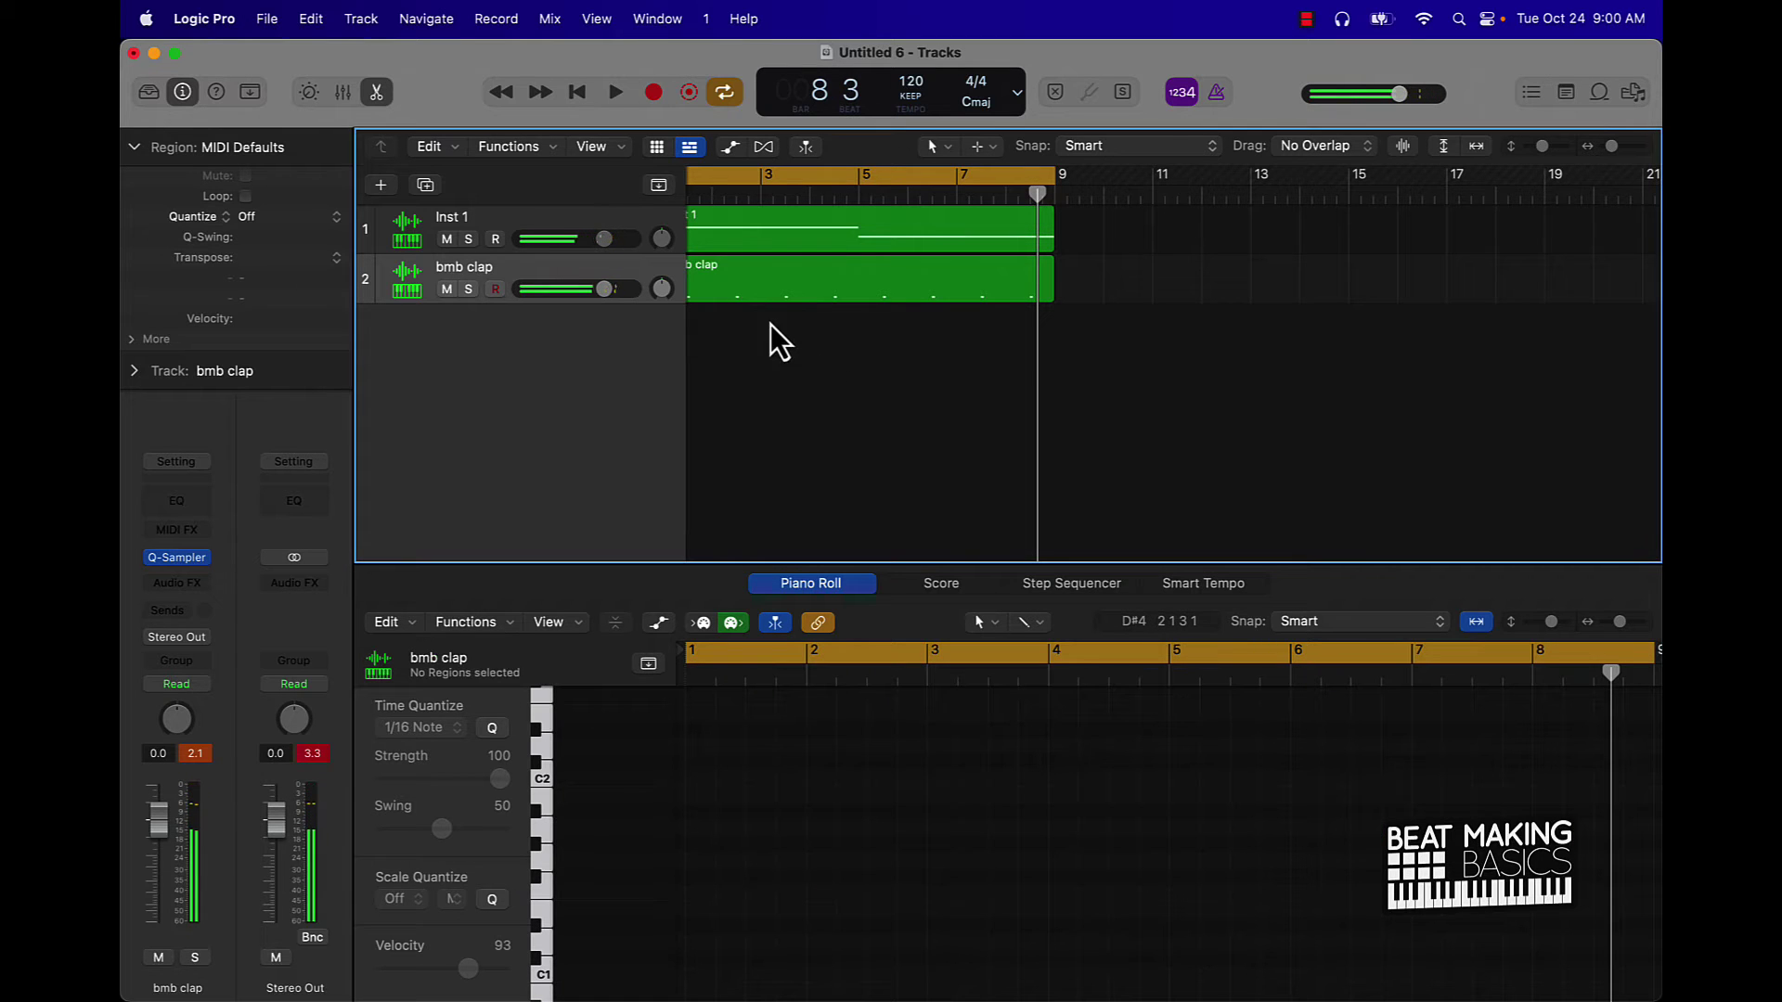
scroll(637, 344, "left", 2)
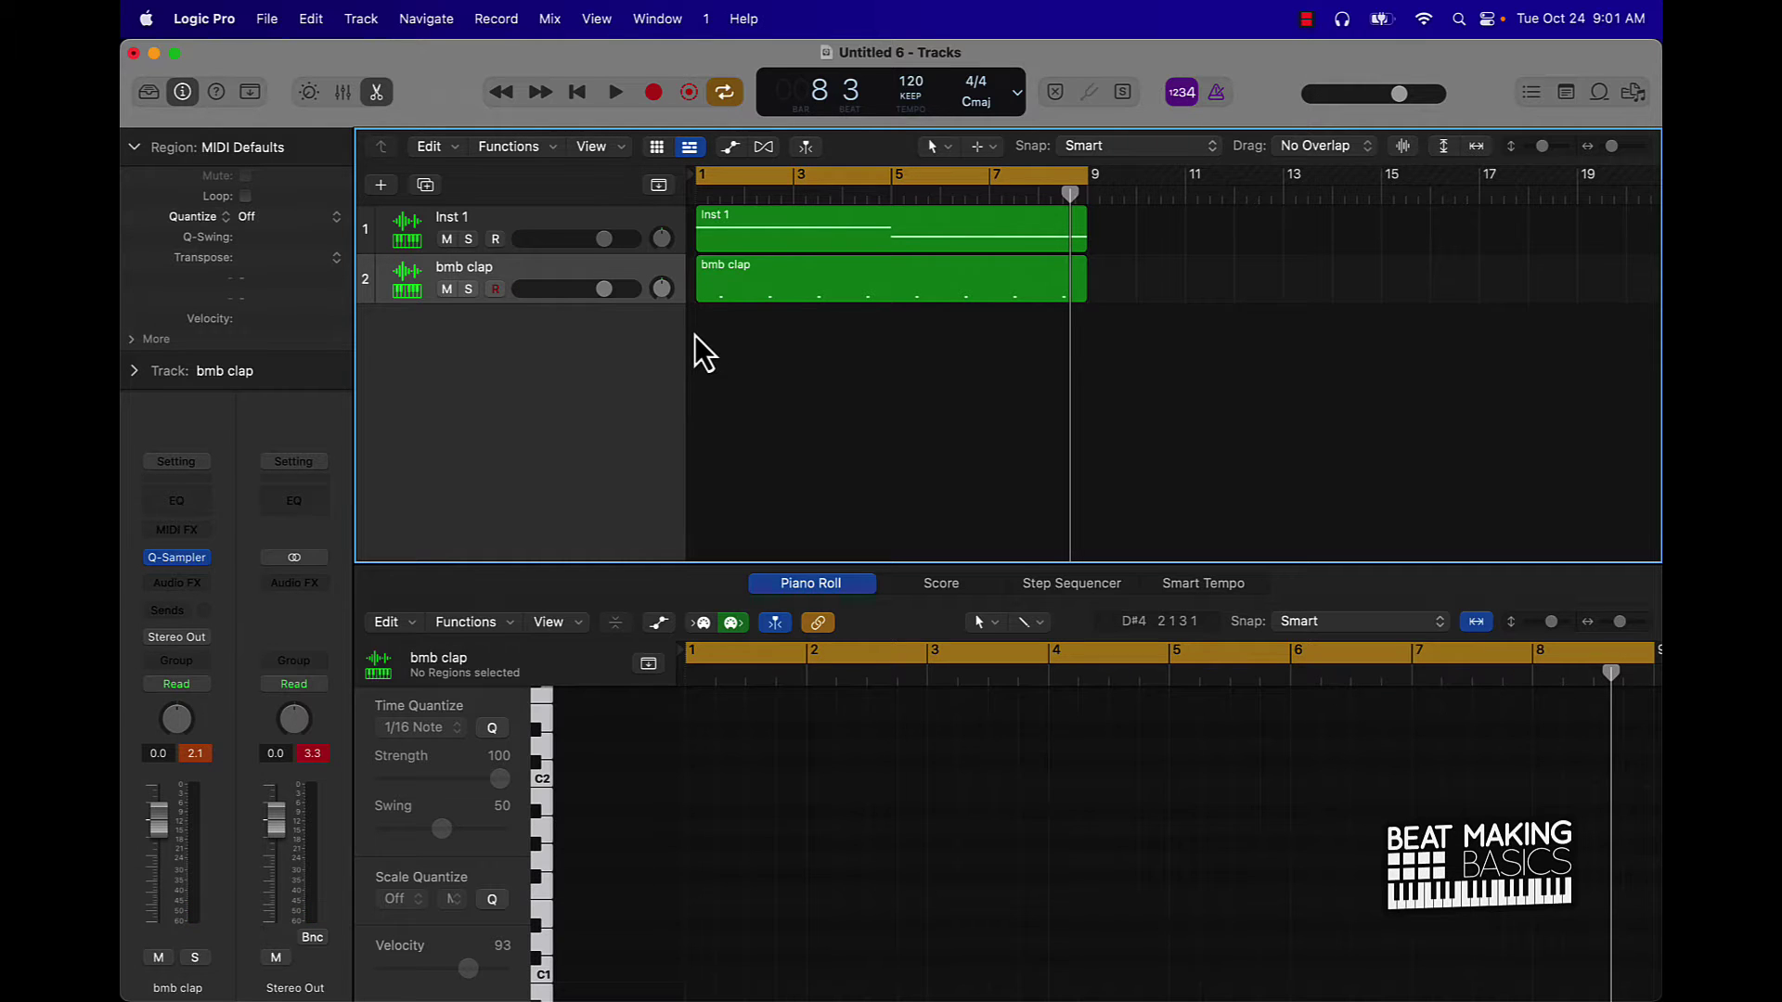
Add a third Quick Sampler track and load the *Hat preset on it.
left_click(381, 183)
left_click(1204, 734)
left_click(763, 336)
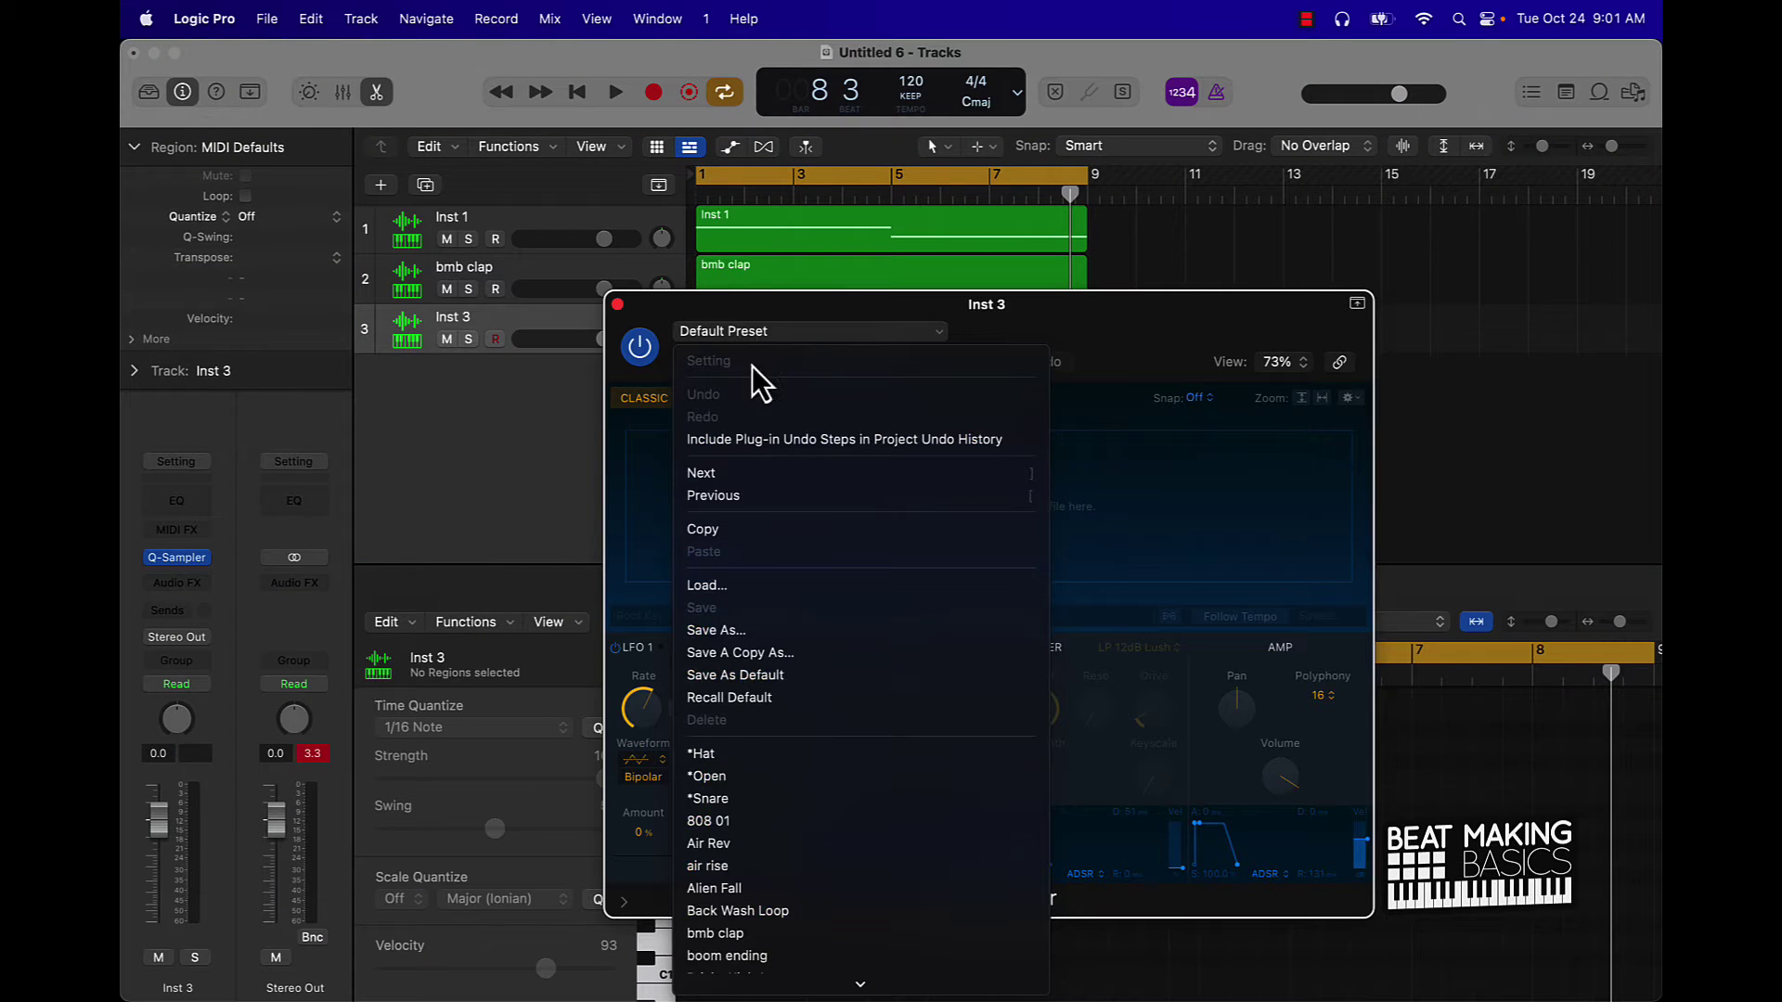
left_click(731, 755)
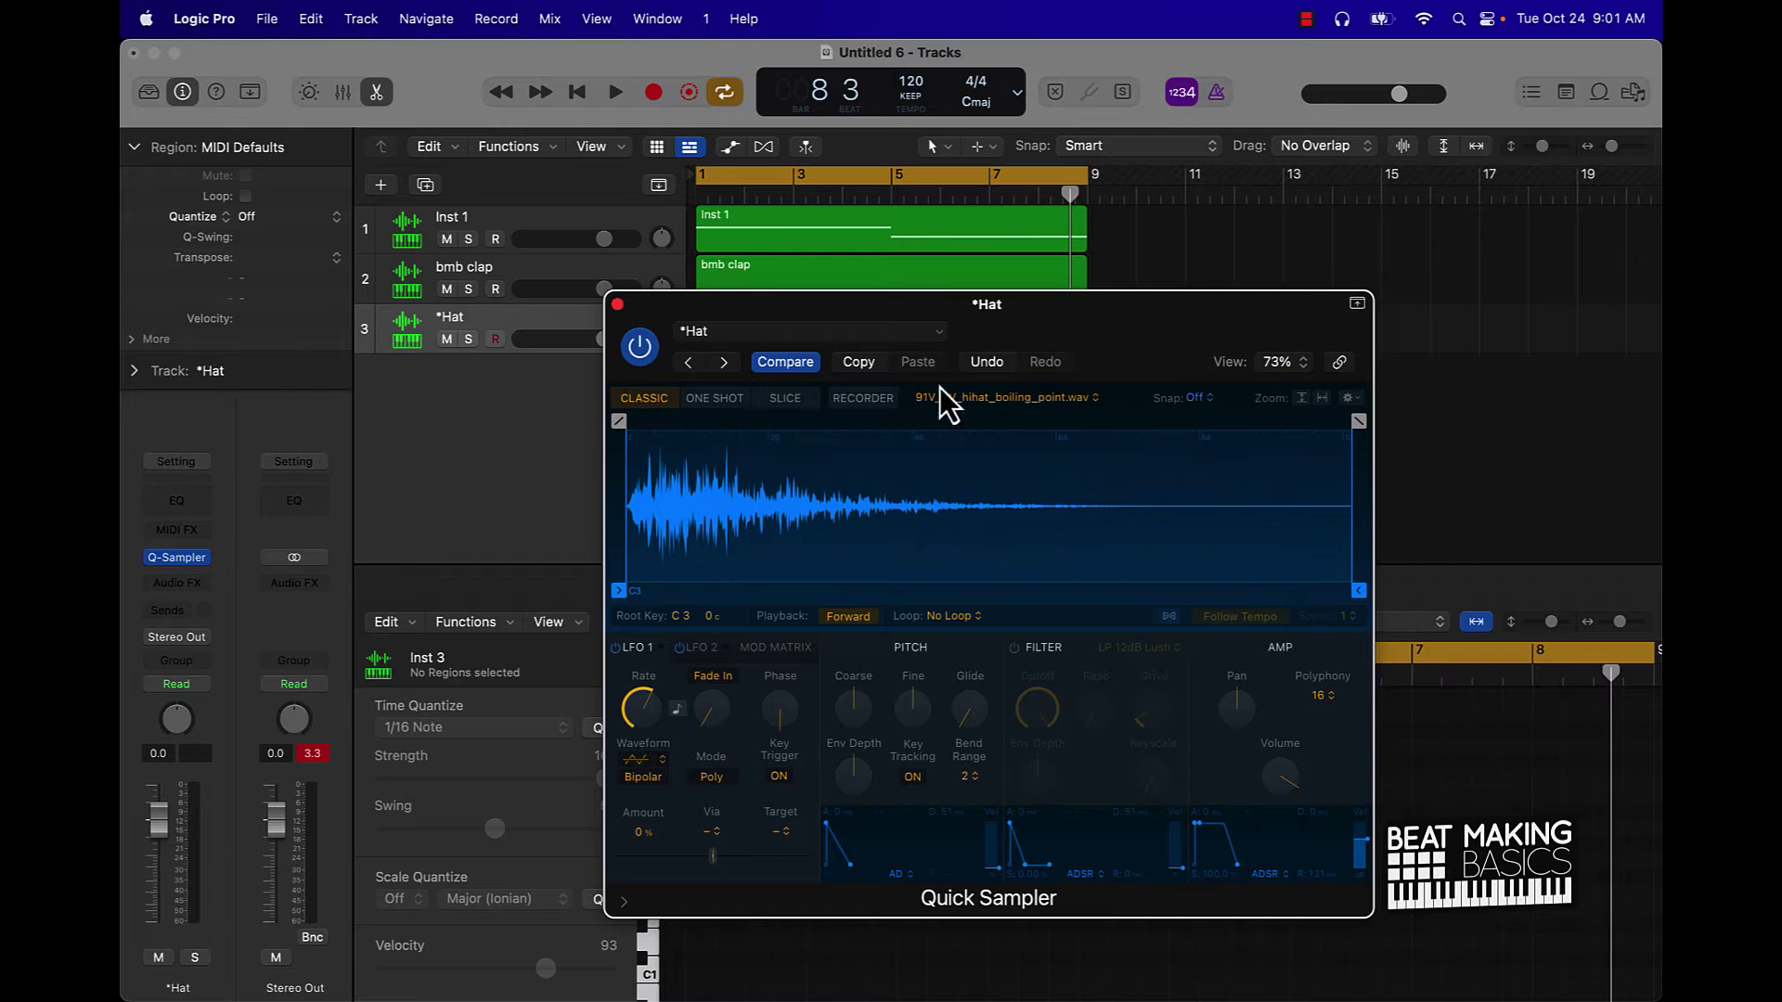
left_click_drag(933, 303, 437, 286)
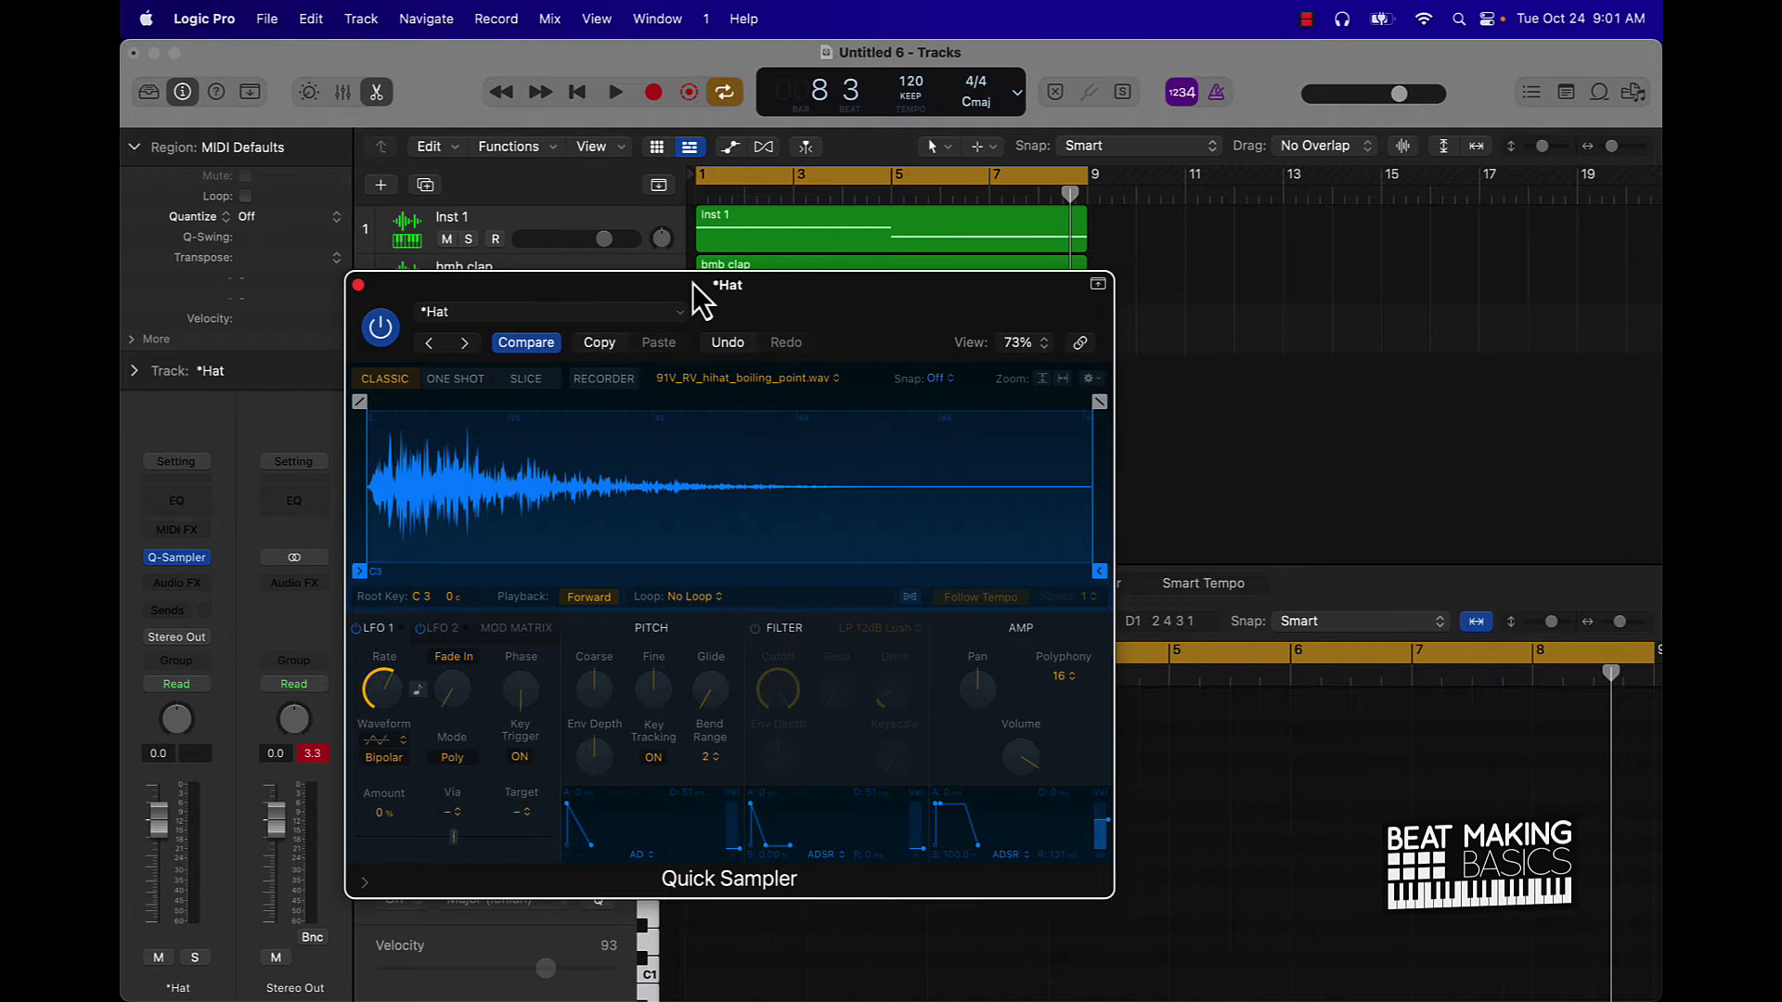
left_click(605, 314)
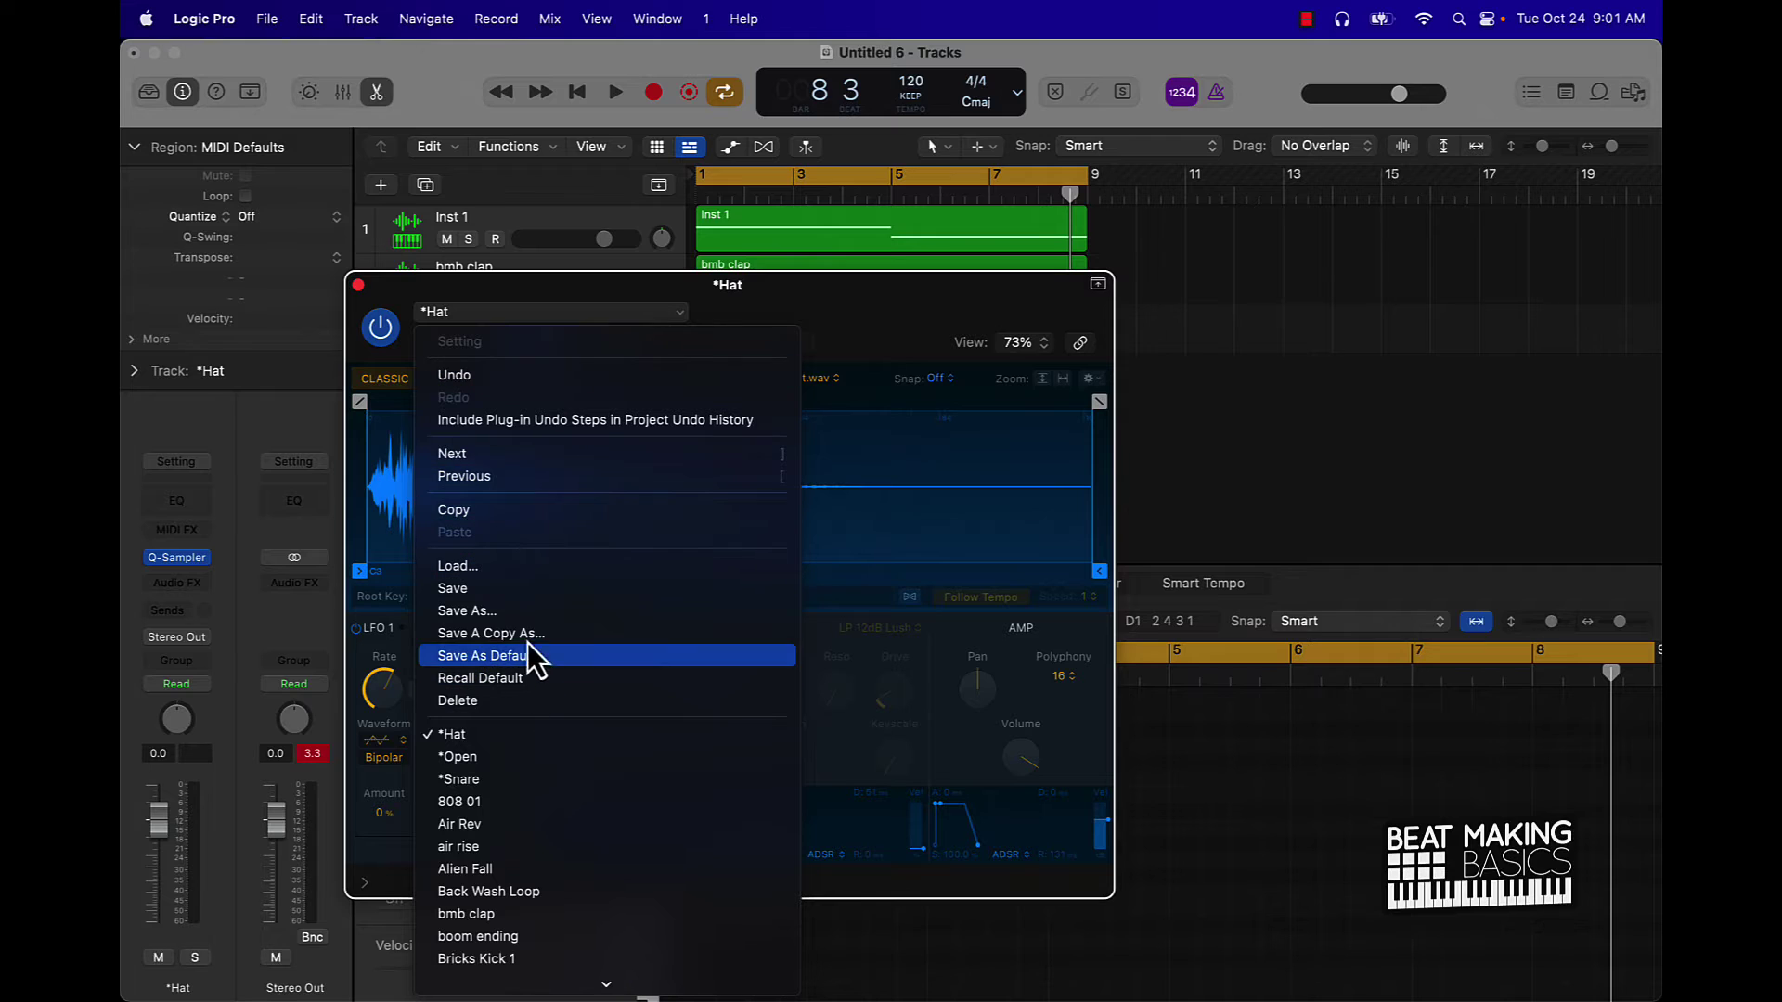
left_click(798, 319)
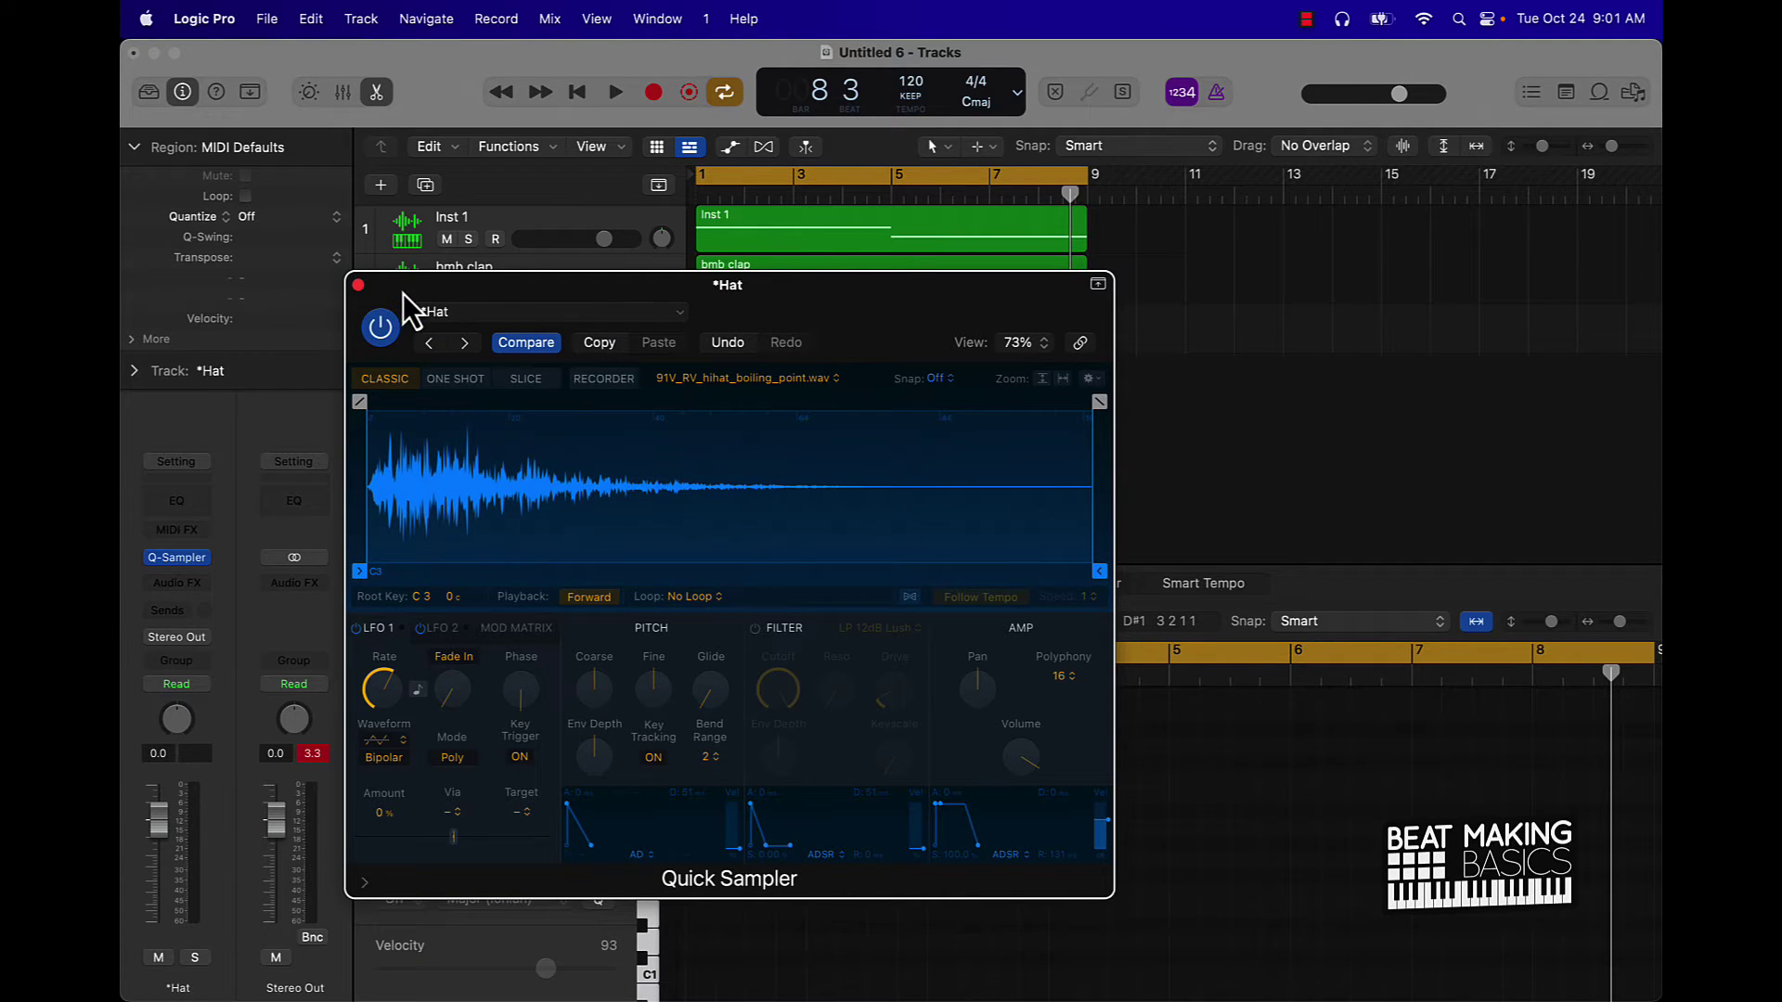
Open Musical Typing, raise its octave to C2, audition the hi-hat, and close the Quick Sampler window.
key("super+k")
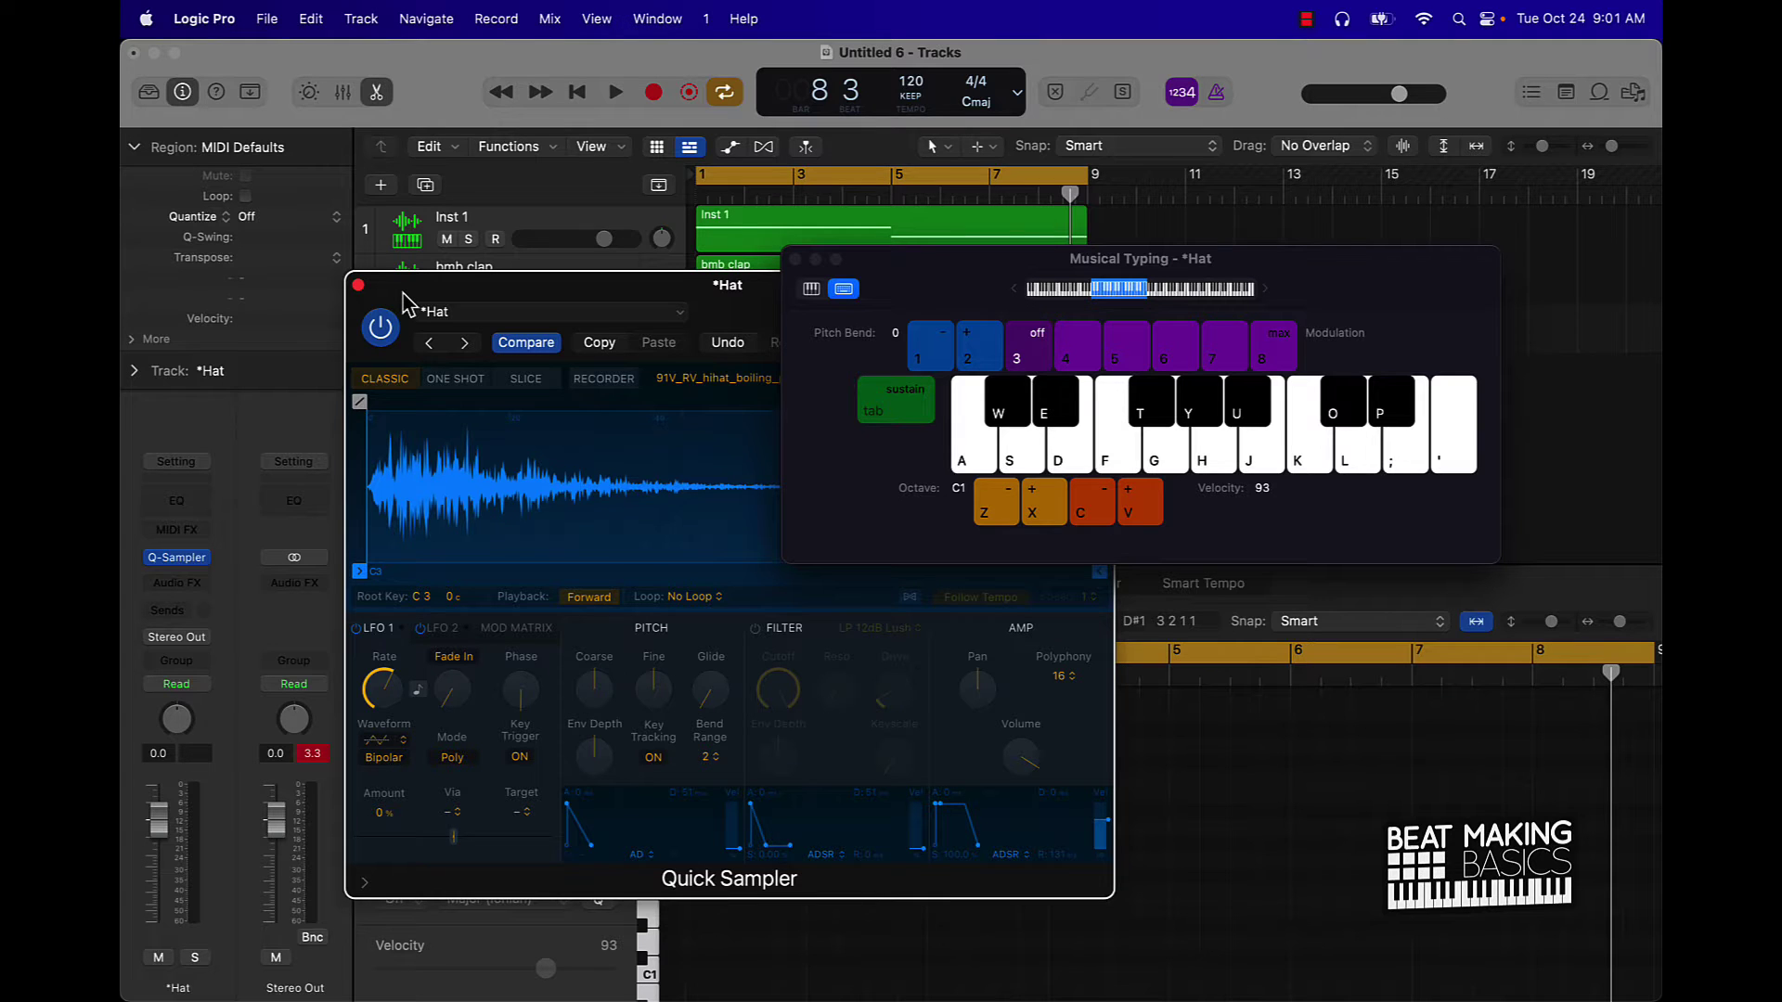
key("k")
key("x")
key("k")
key("k")
key("k")
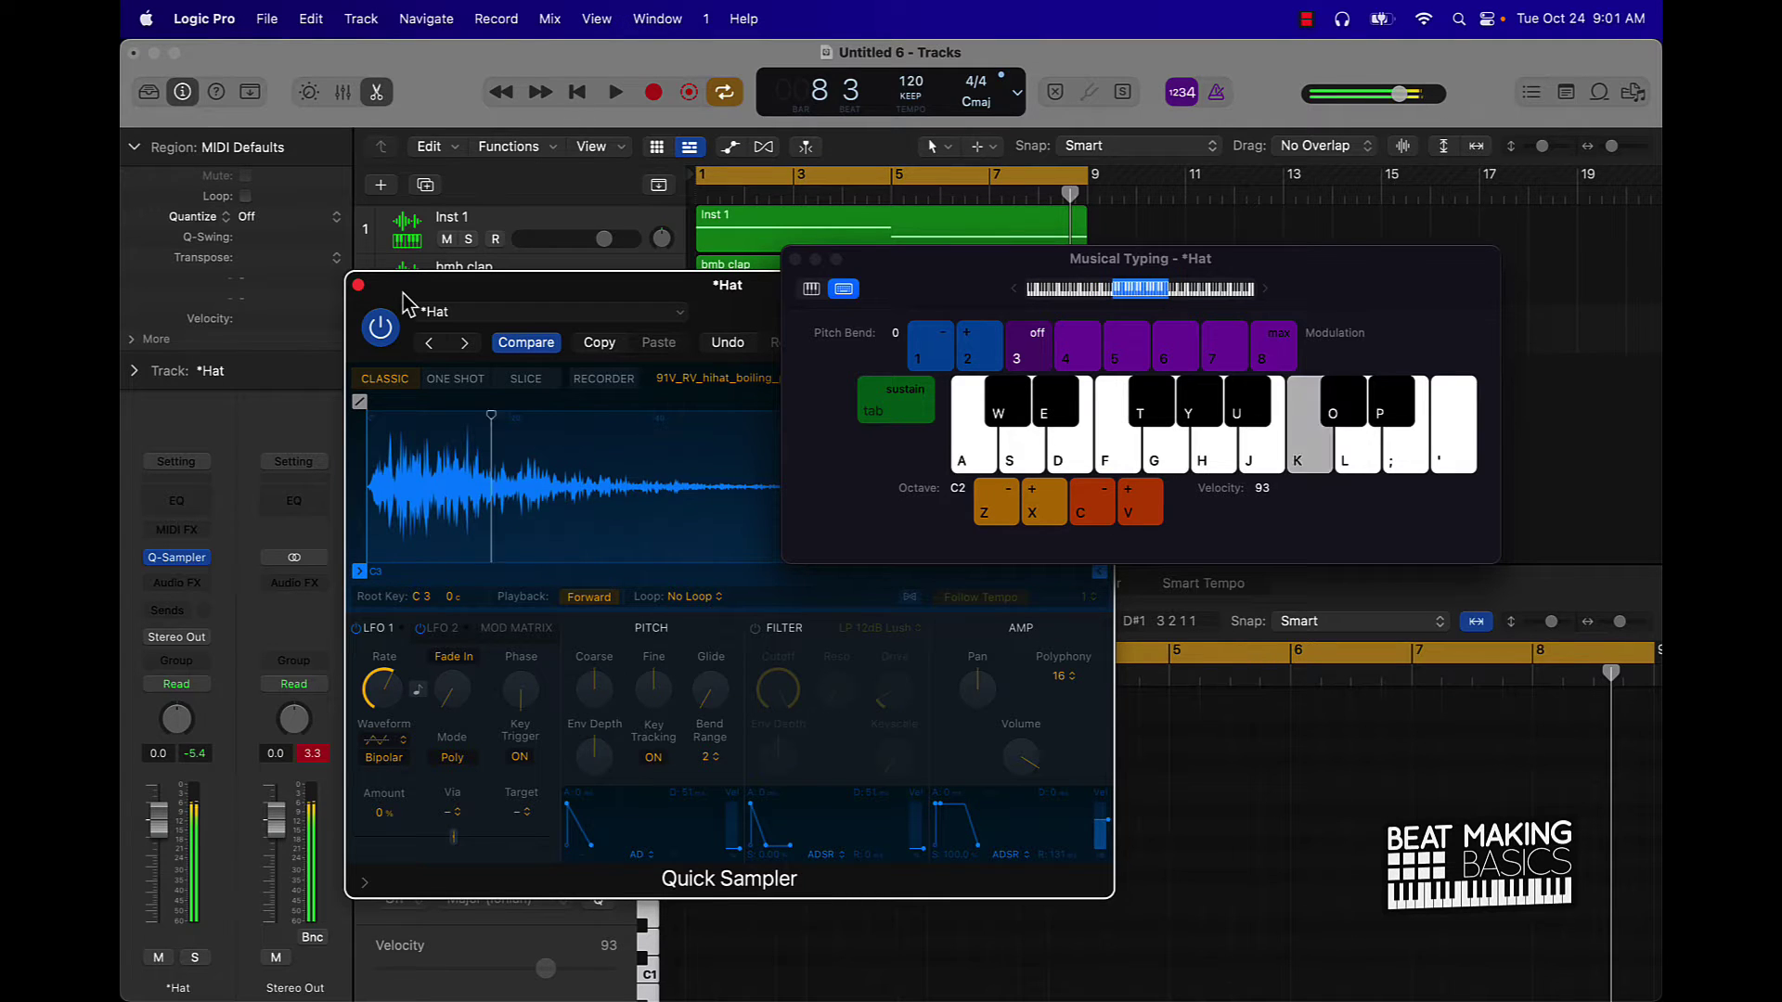
key("k")
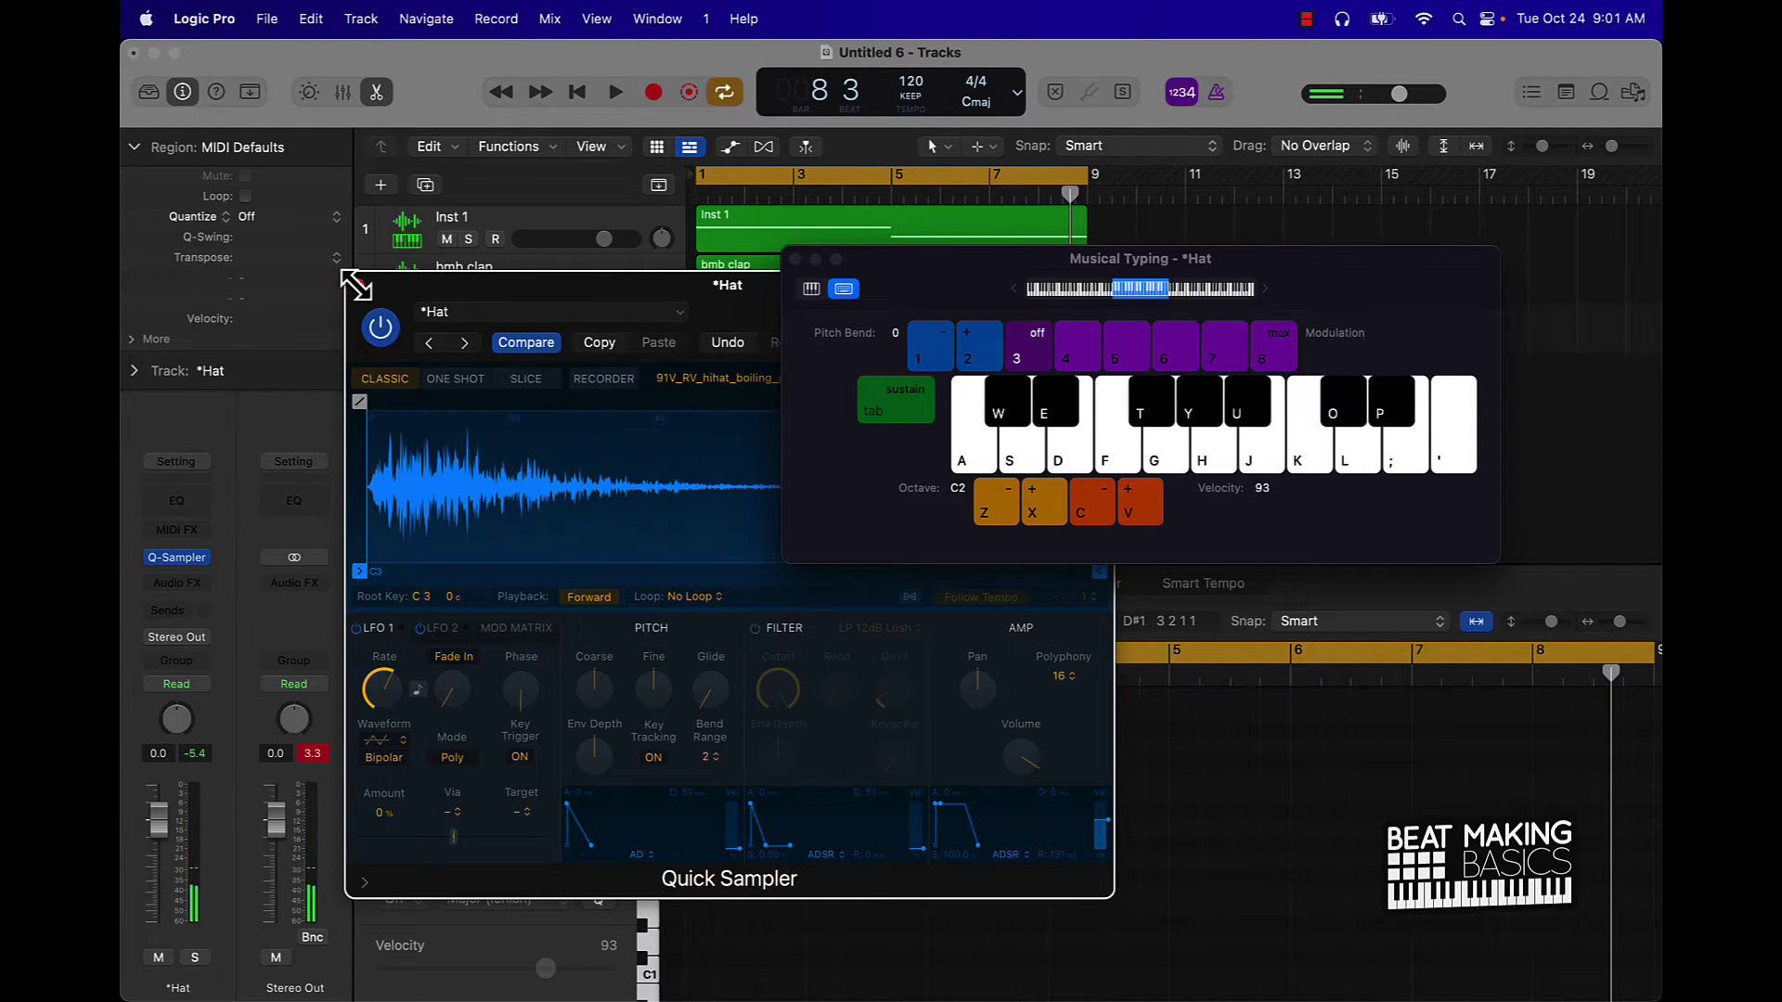
left_click(647, 355)
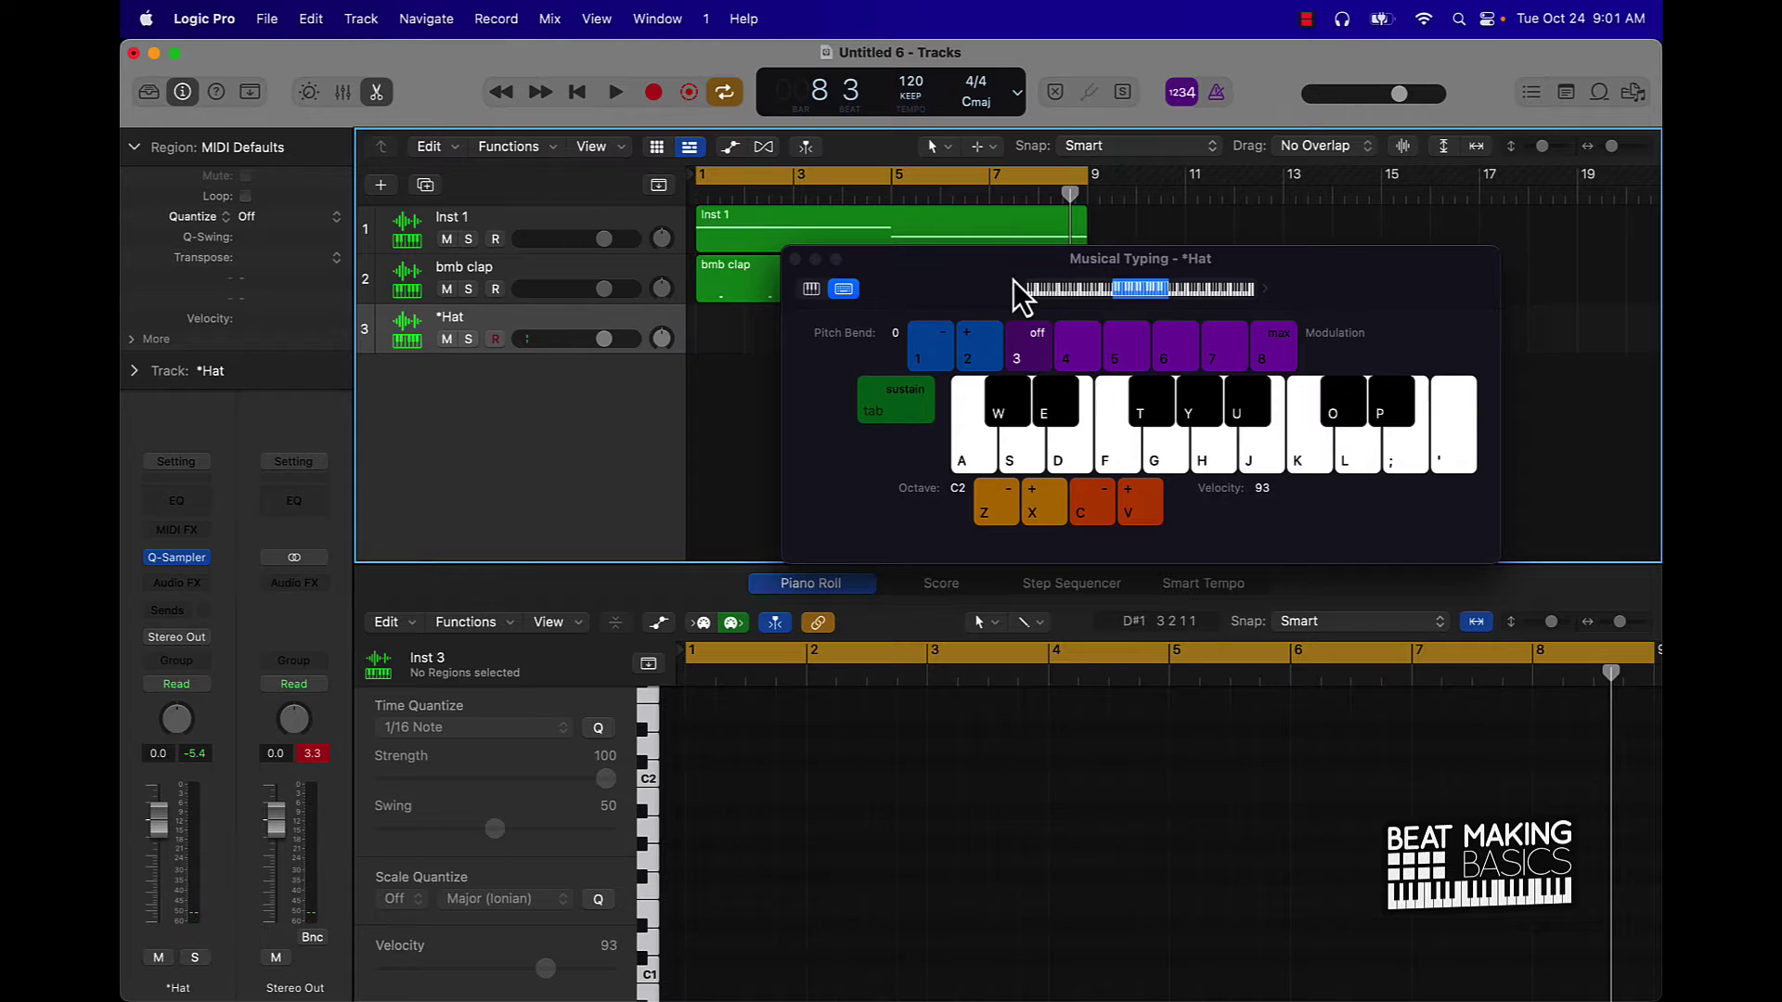
Compare the hi-hat's sound at octaves C0 and C2 in Musical Typing, ending on C2.
key("z")
key("z")
left_click_drag(999, 265, 1001, 248)
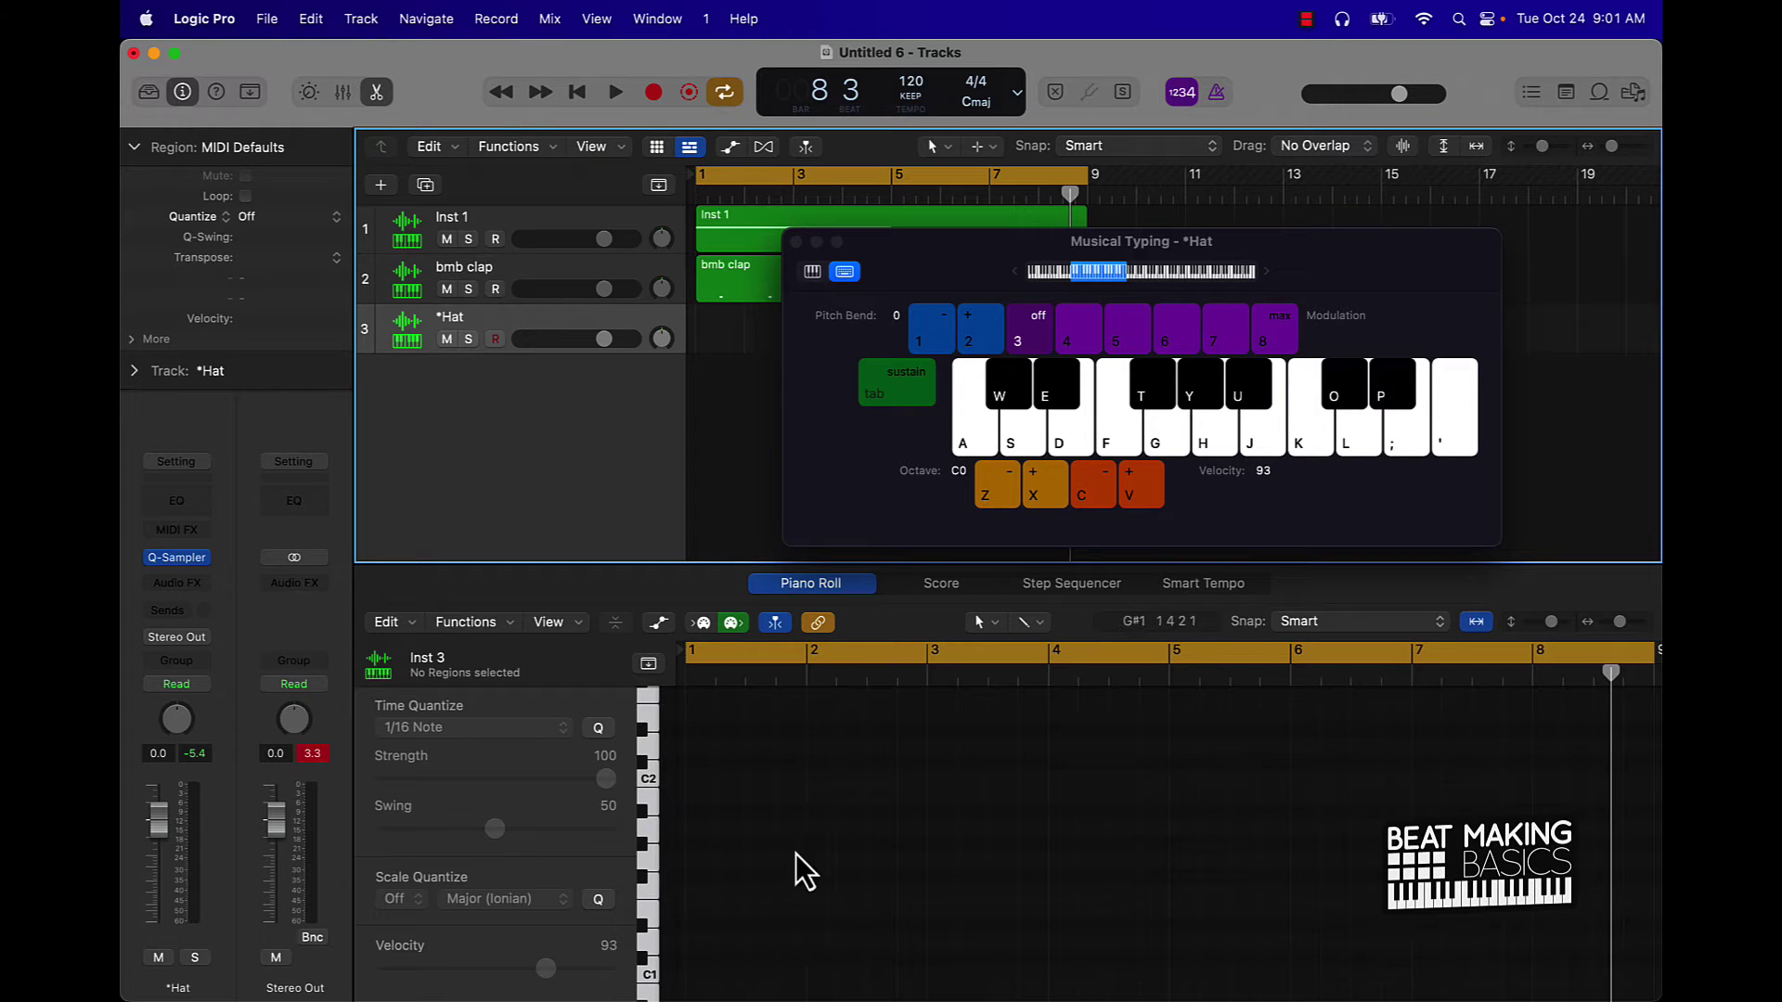
left_click(375, 93)
left_click(375, 93)
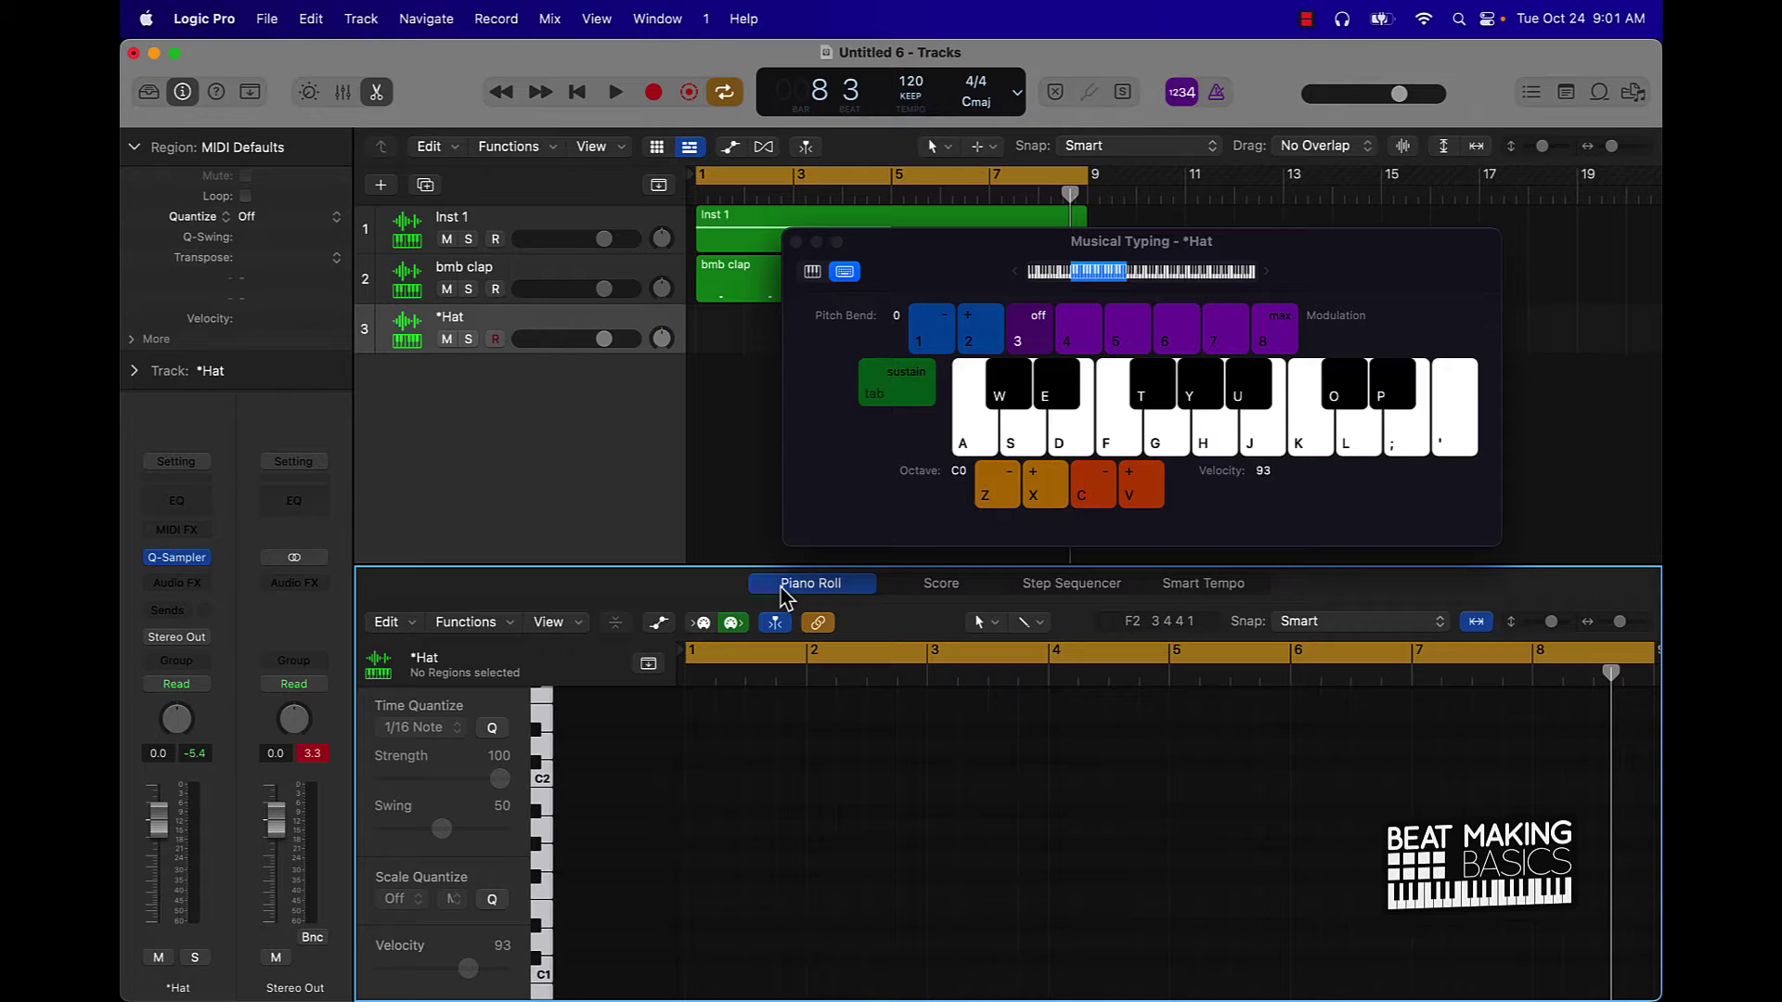
key("k")
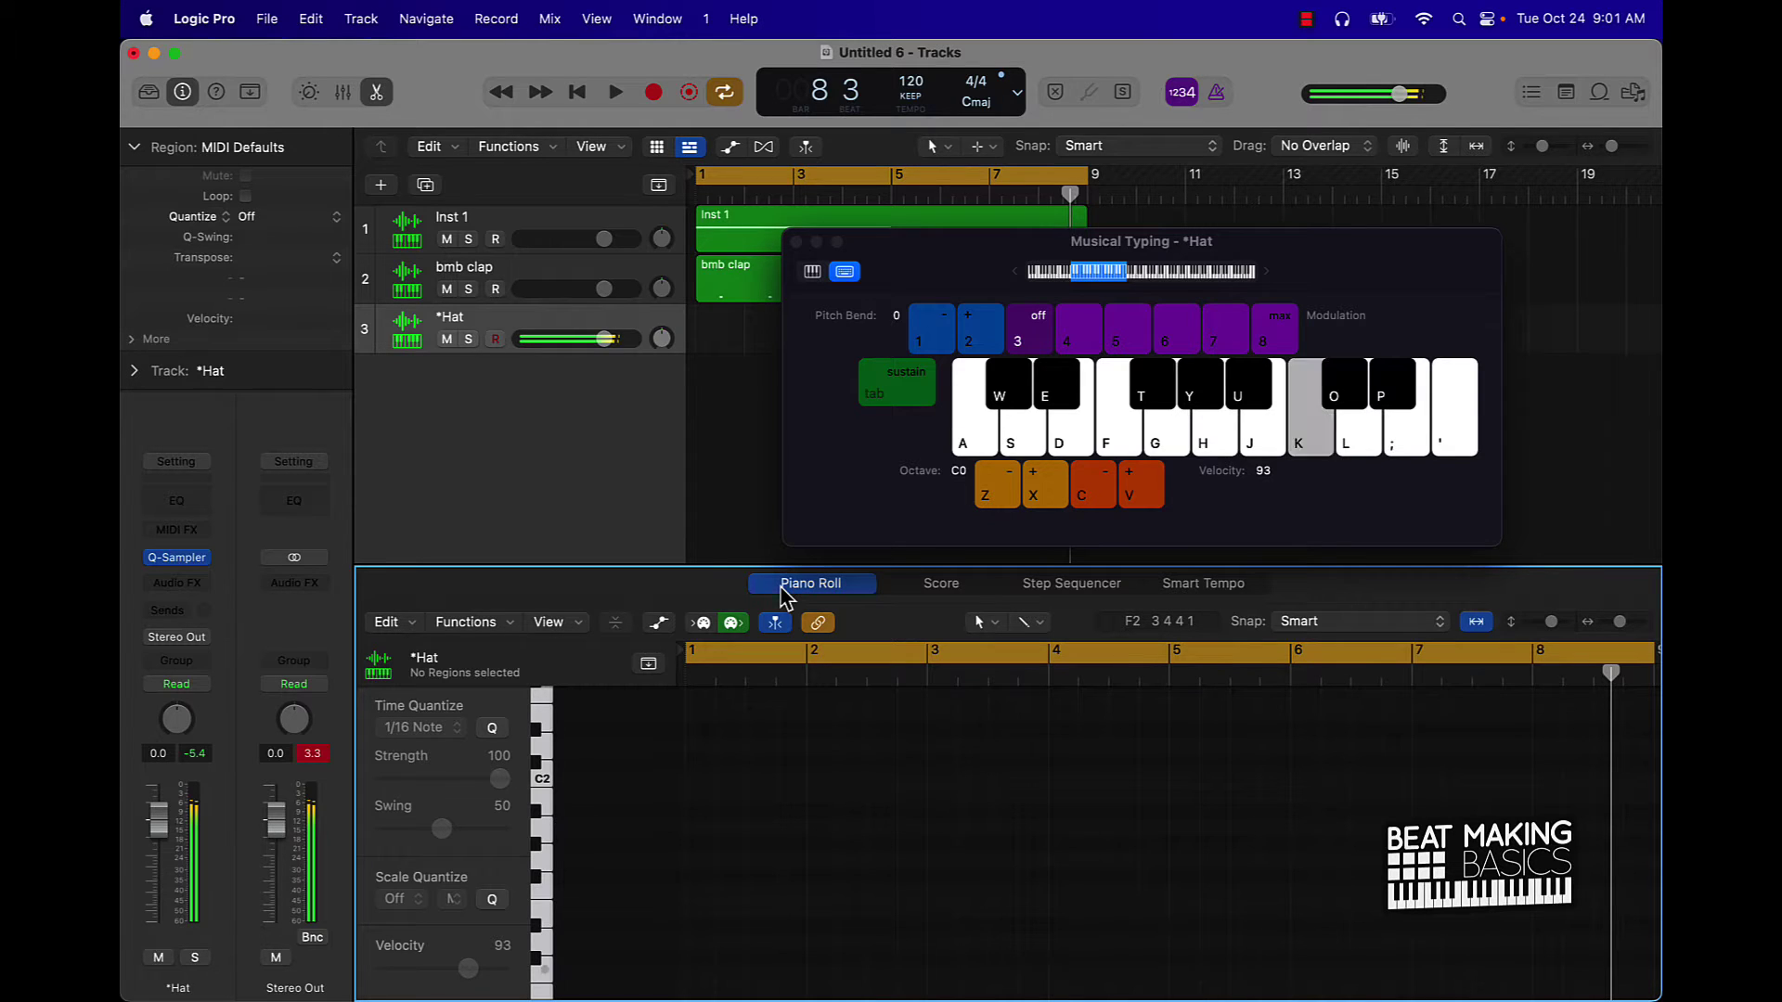
key("x")
key("k")
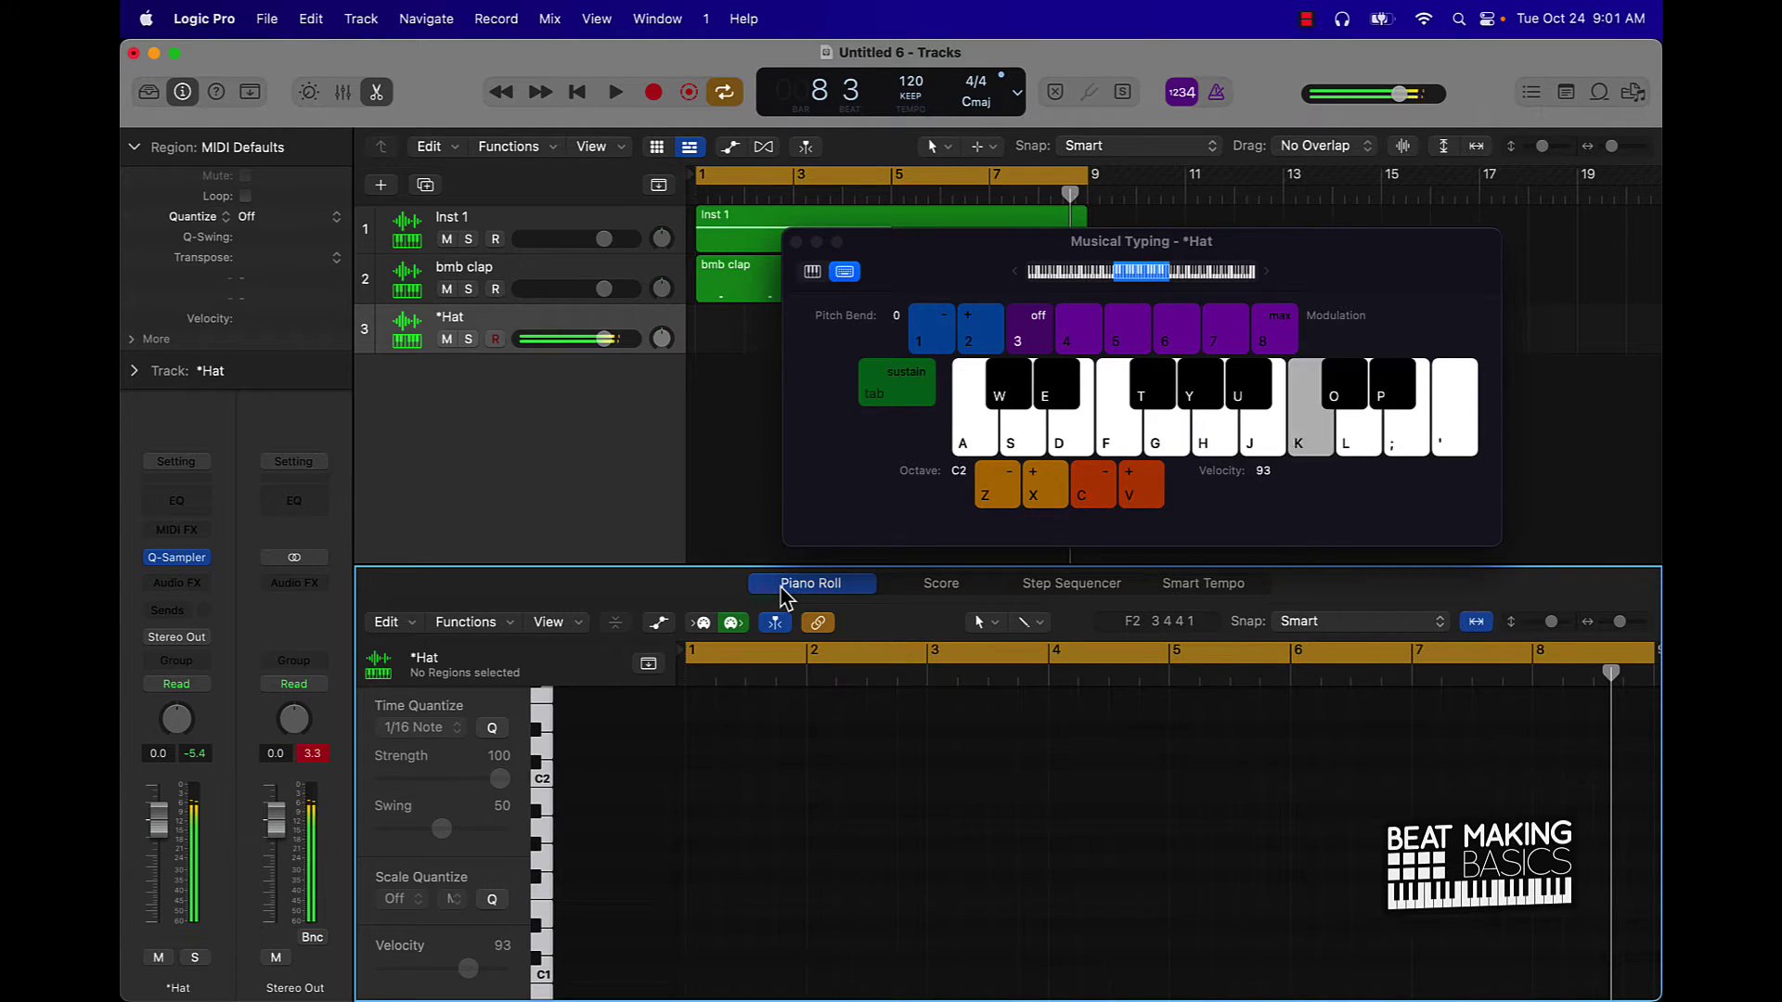
key("k")
key("k")
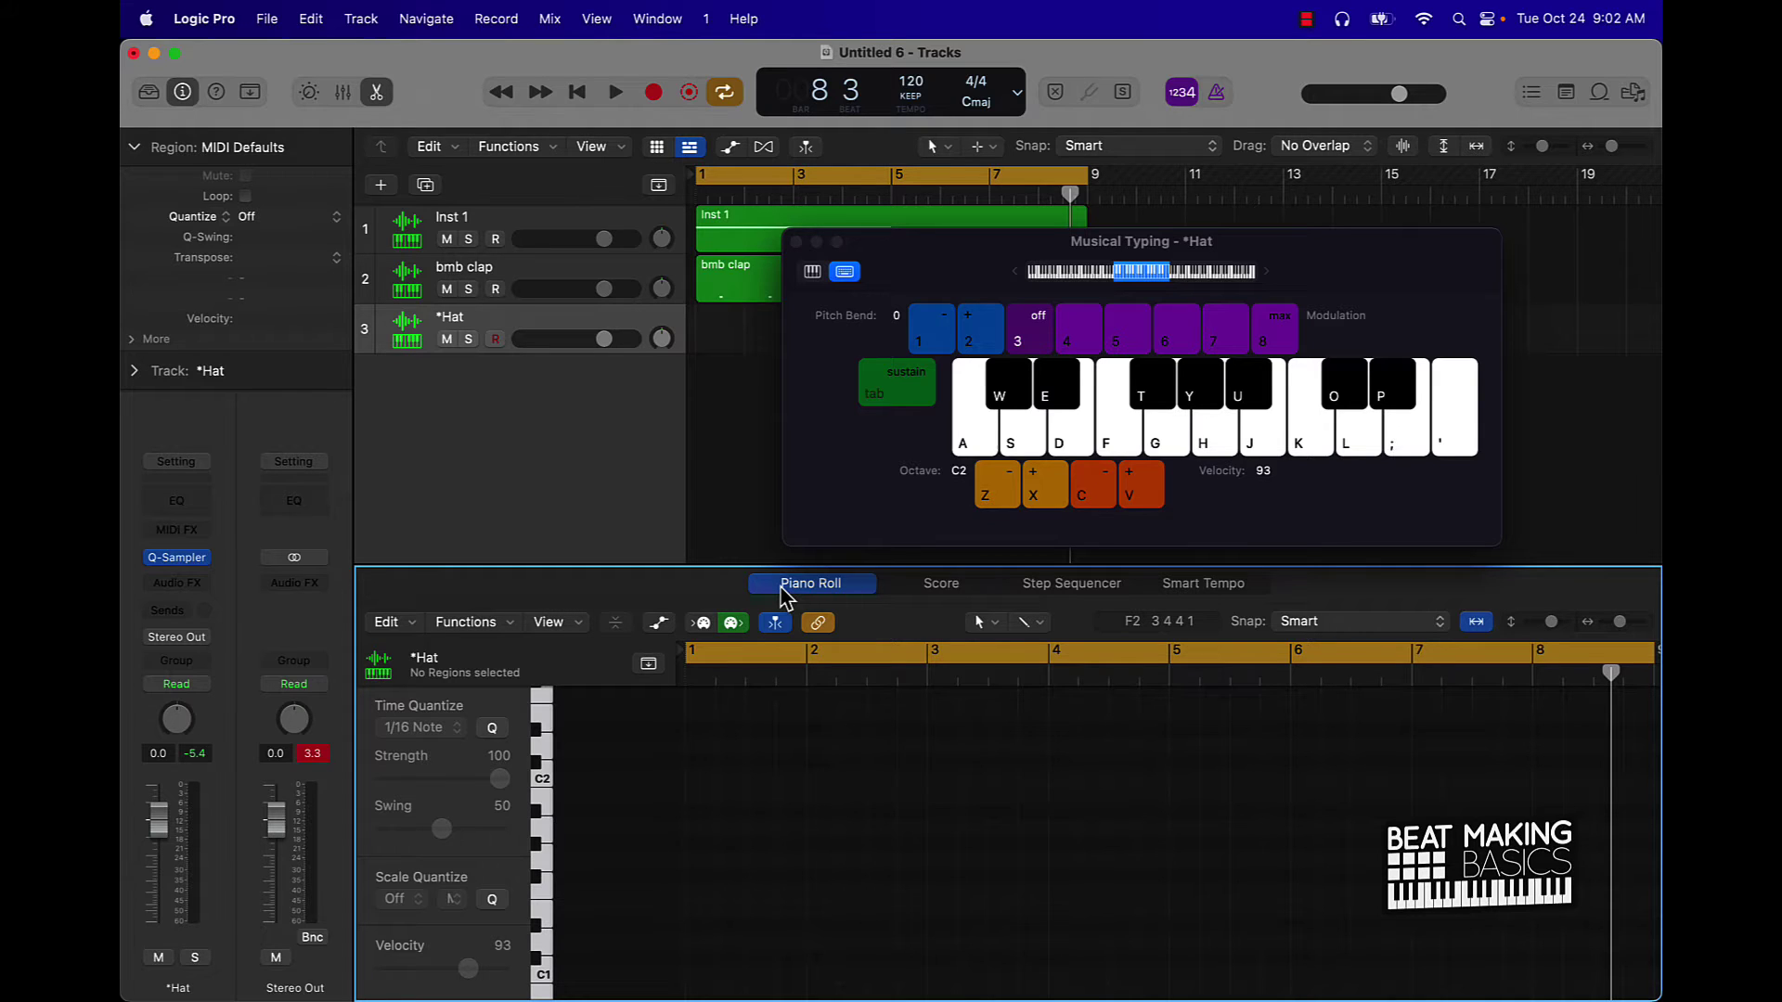
Record a hi-hat part on C3 from bar 1 to bar 9, playing steady eighth notes with occasional faster rolls, and stop recording.
left_click_drag(924, 262, 1102, 392)
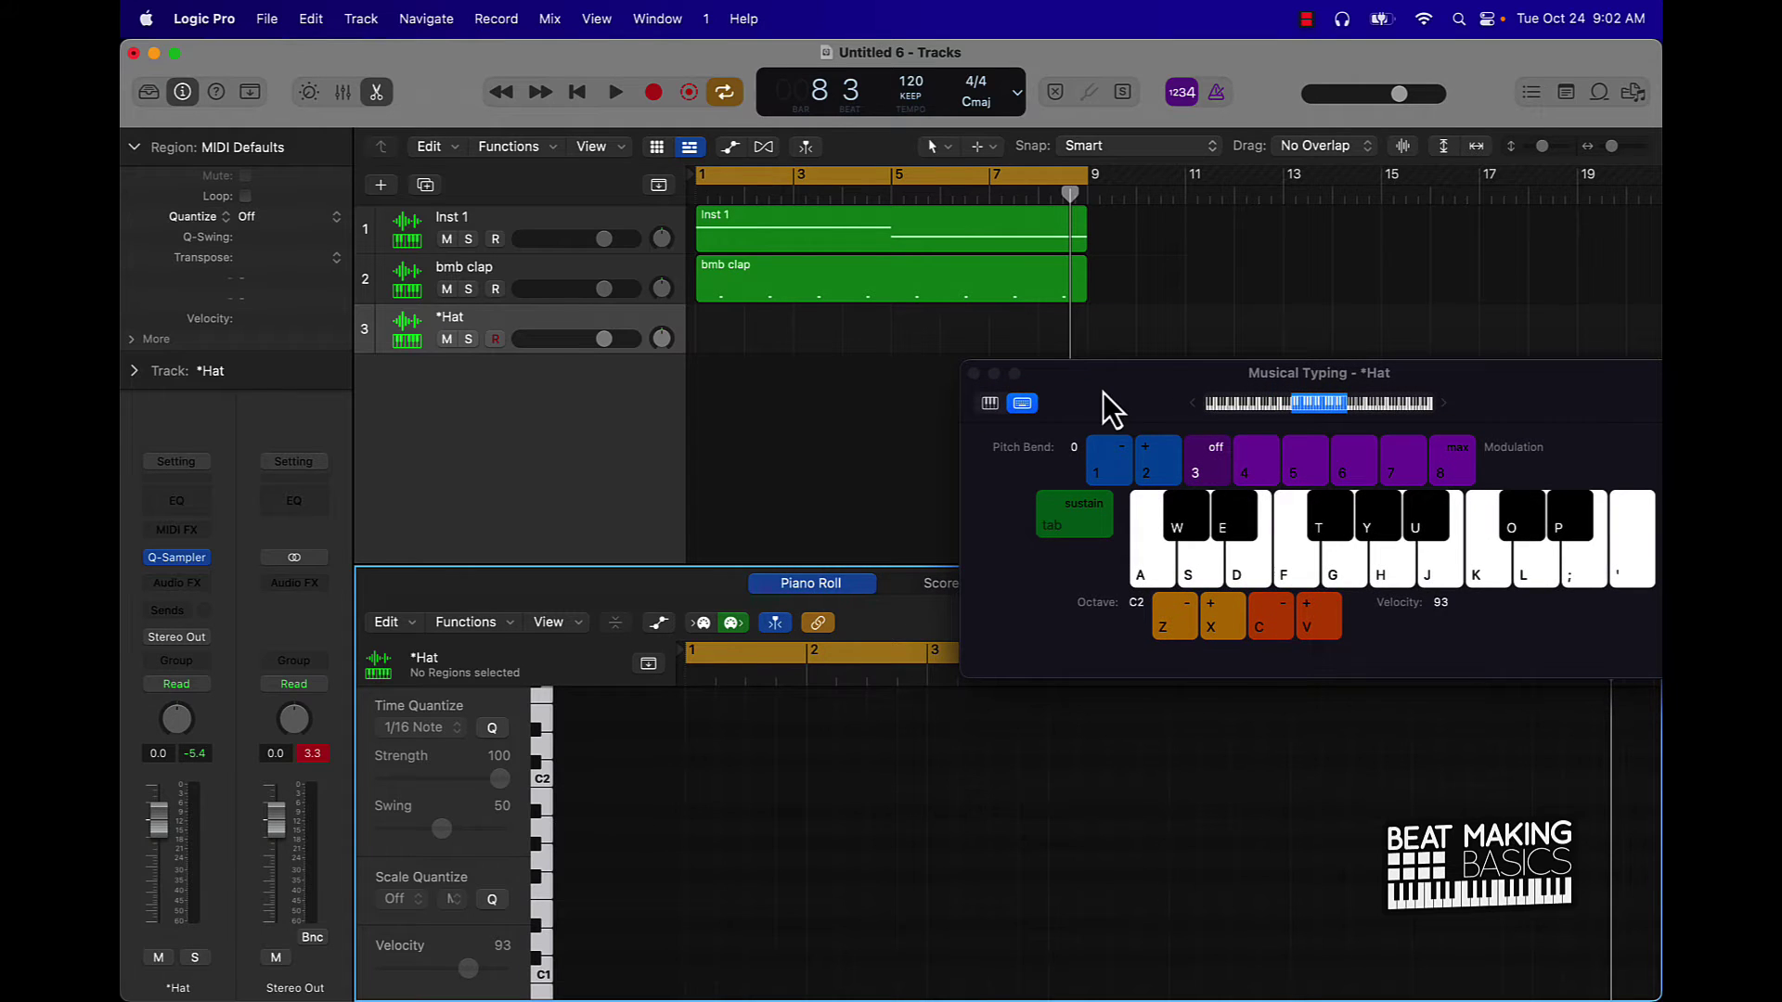
key("r")
key("k")
key("k")
key("k")
key("k")
key("k")
key("k")
key("k")
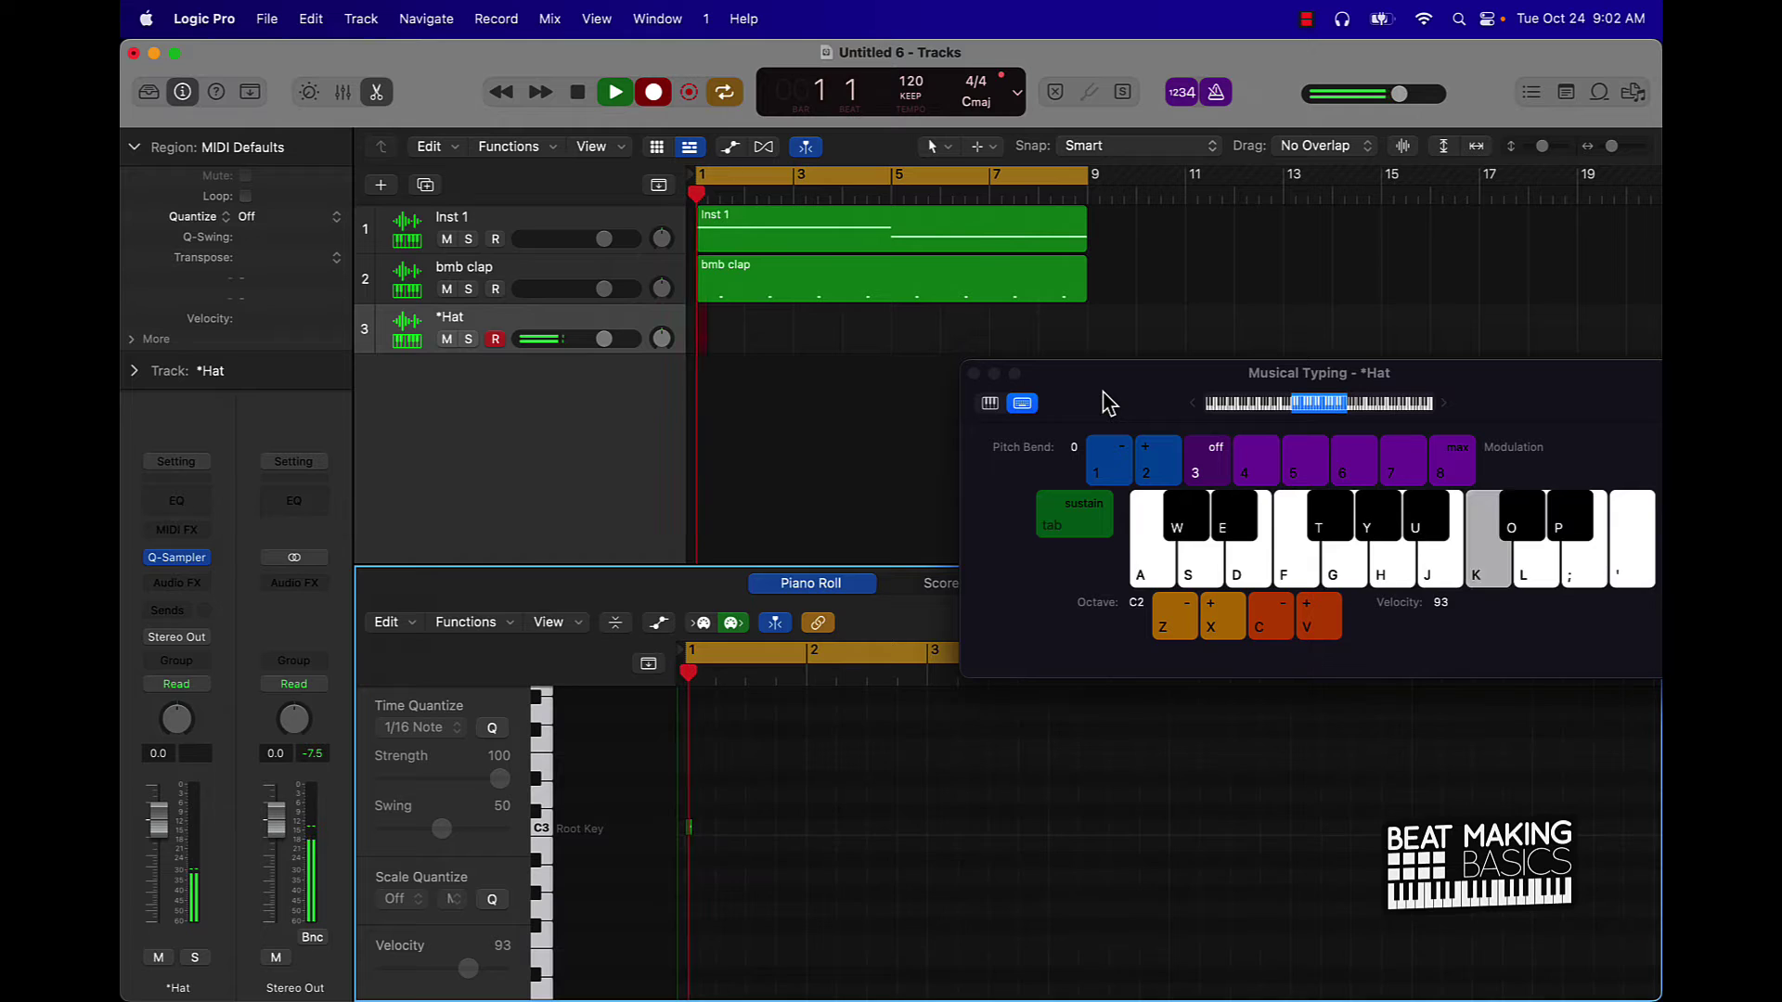
key("k")
key("k")
key("k")
key("k")
key("k")
key("k")
key("k")
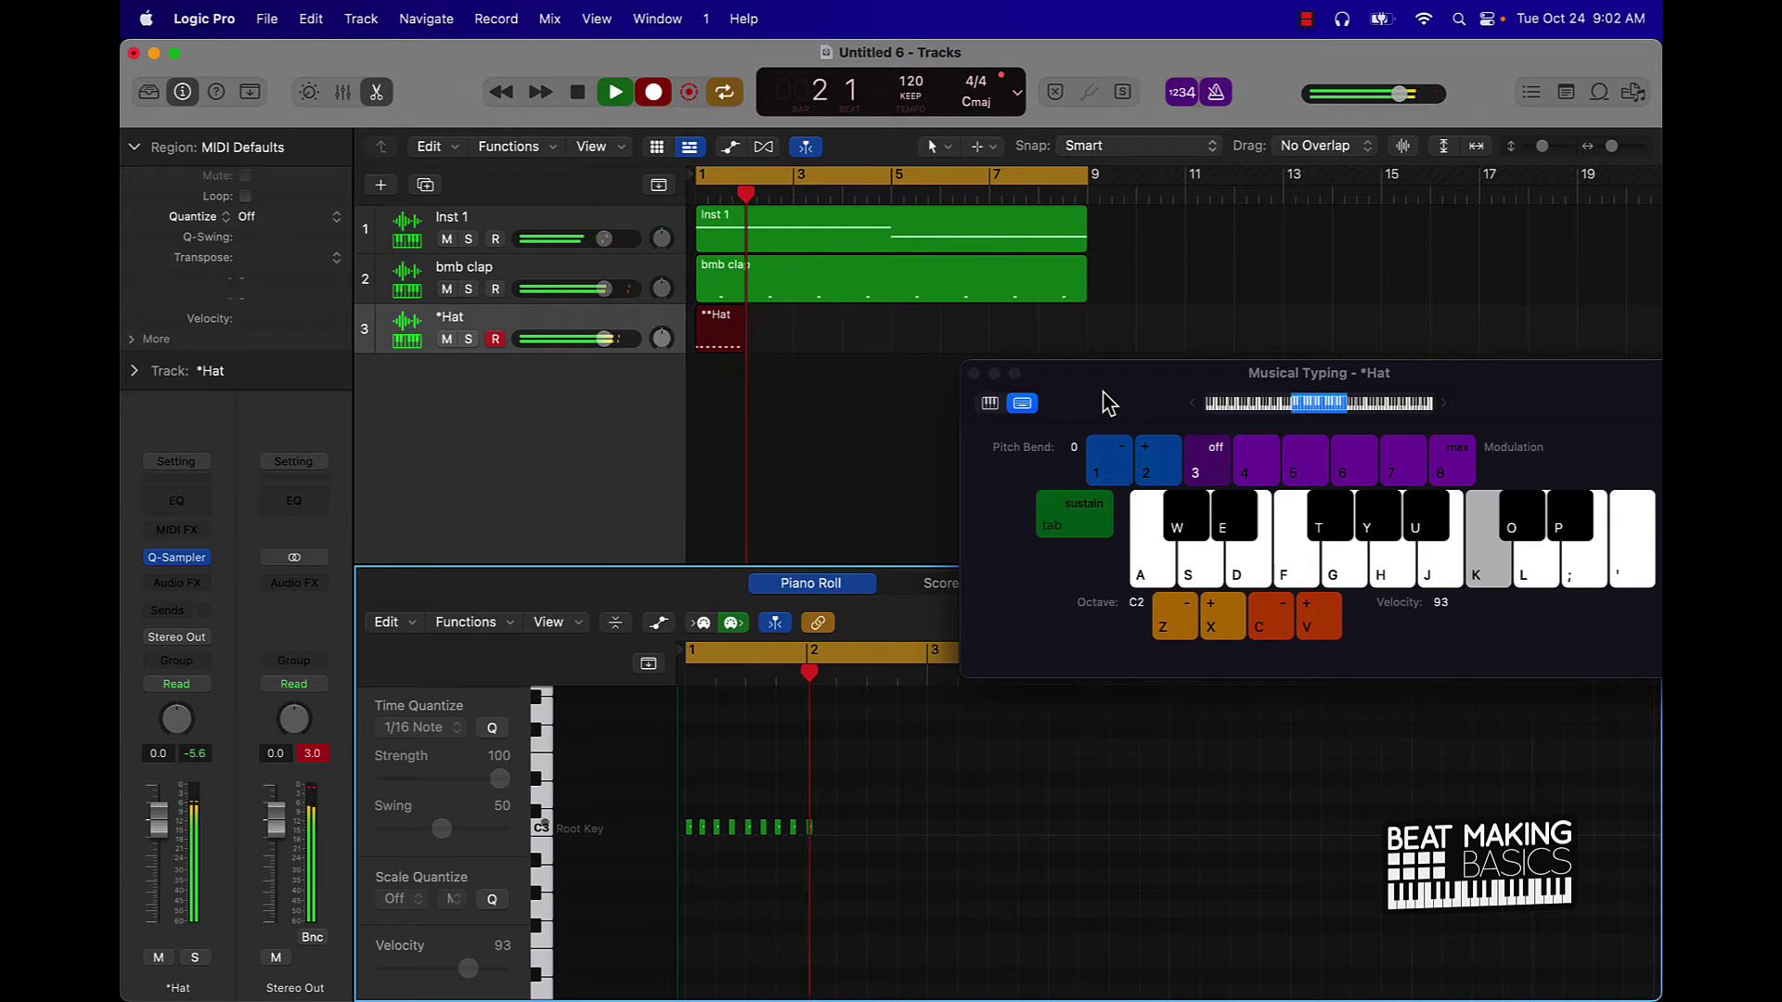
key("k")
key("k")
key("k")
key("k")
key("k")
key("k")
key("k")
key("k")
key("k")
key("k")
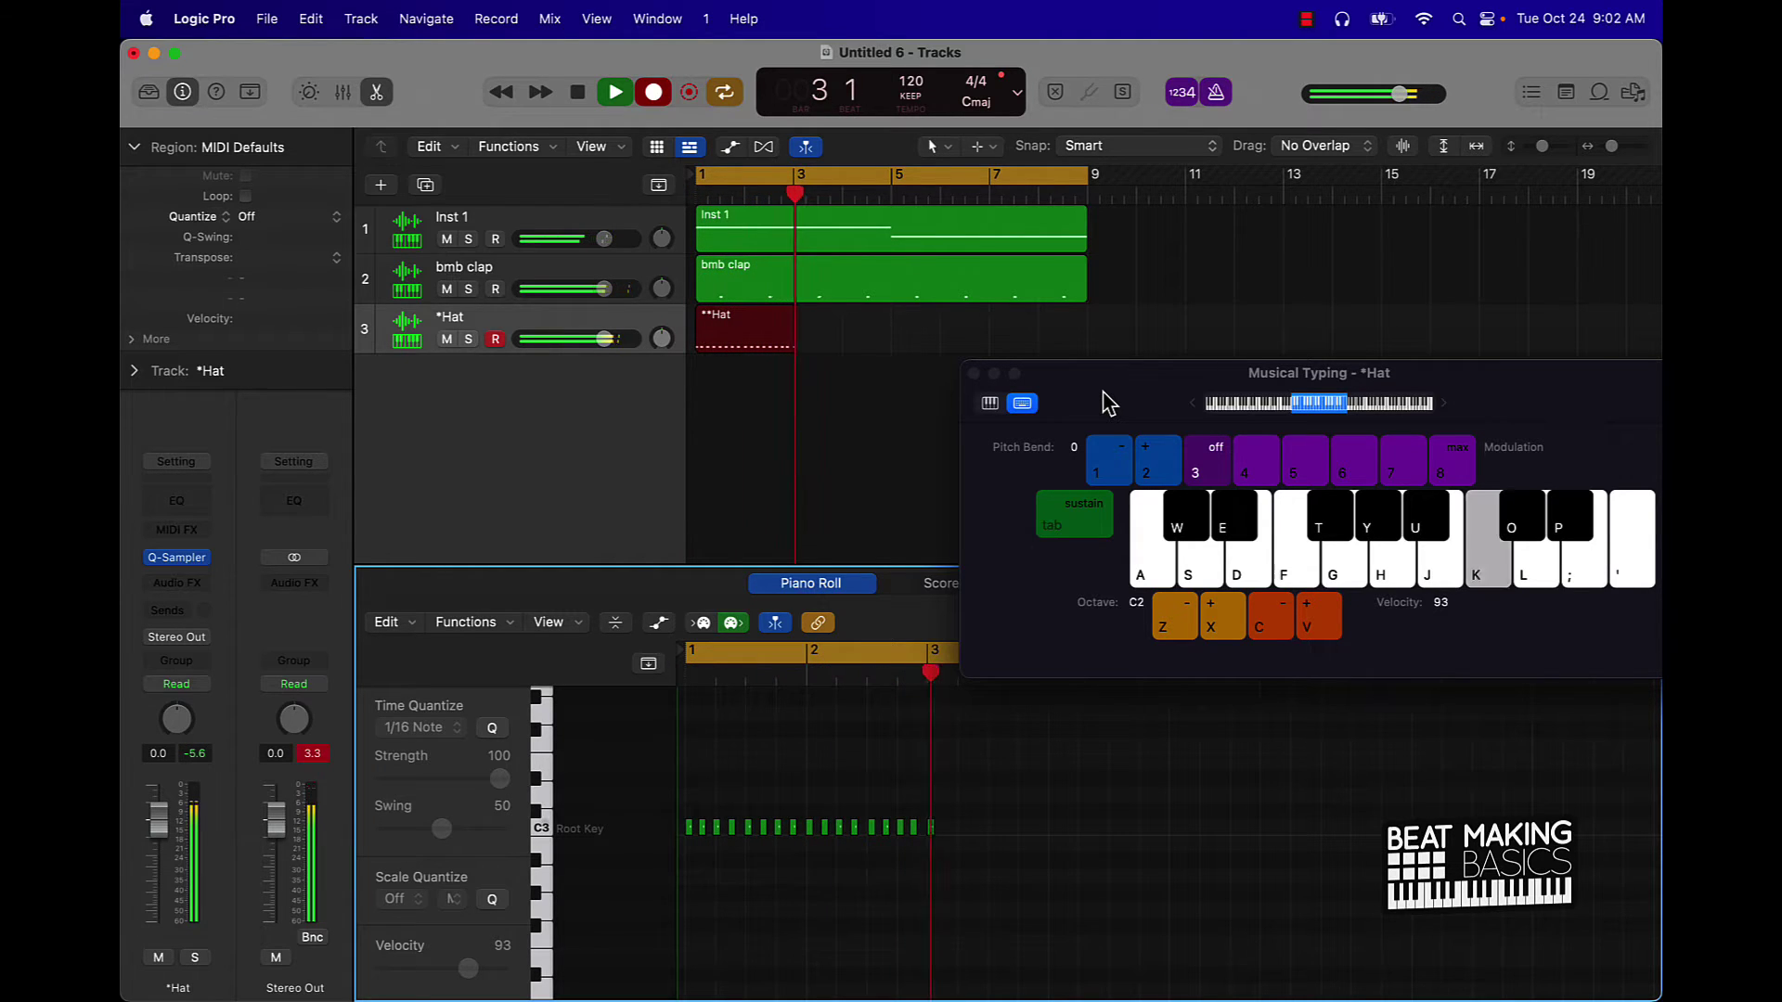
key("k")
key("k")
key("k")
key("k")
key("k")
key("k")
key("k")
key("k")
key("k")
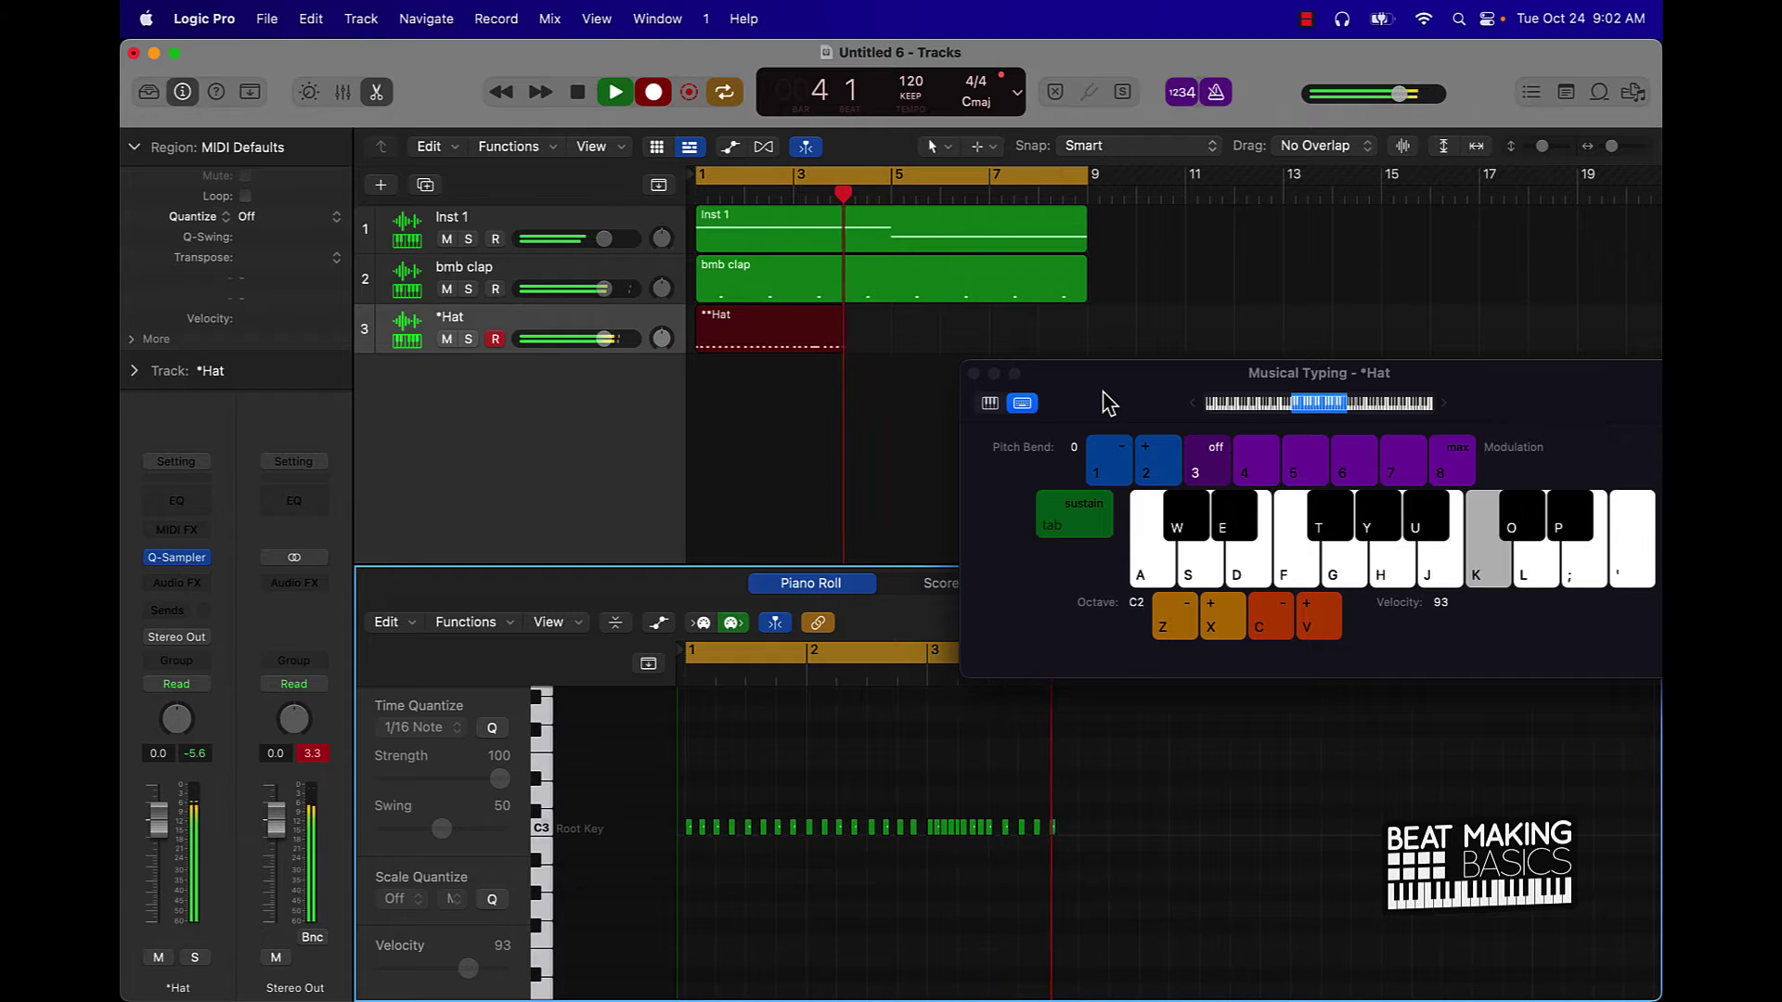
key("k")
key("k")
key("k")
key("k")
key("k")
key("k")
key("k")
key("k")
key("k")
key("k")
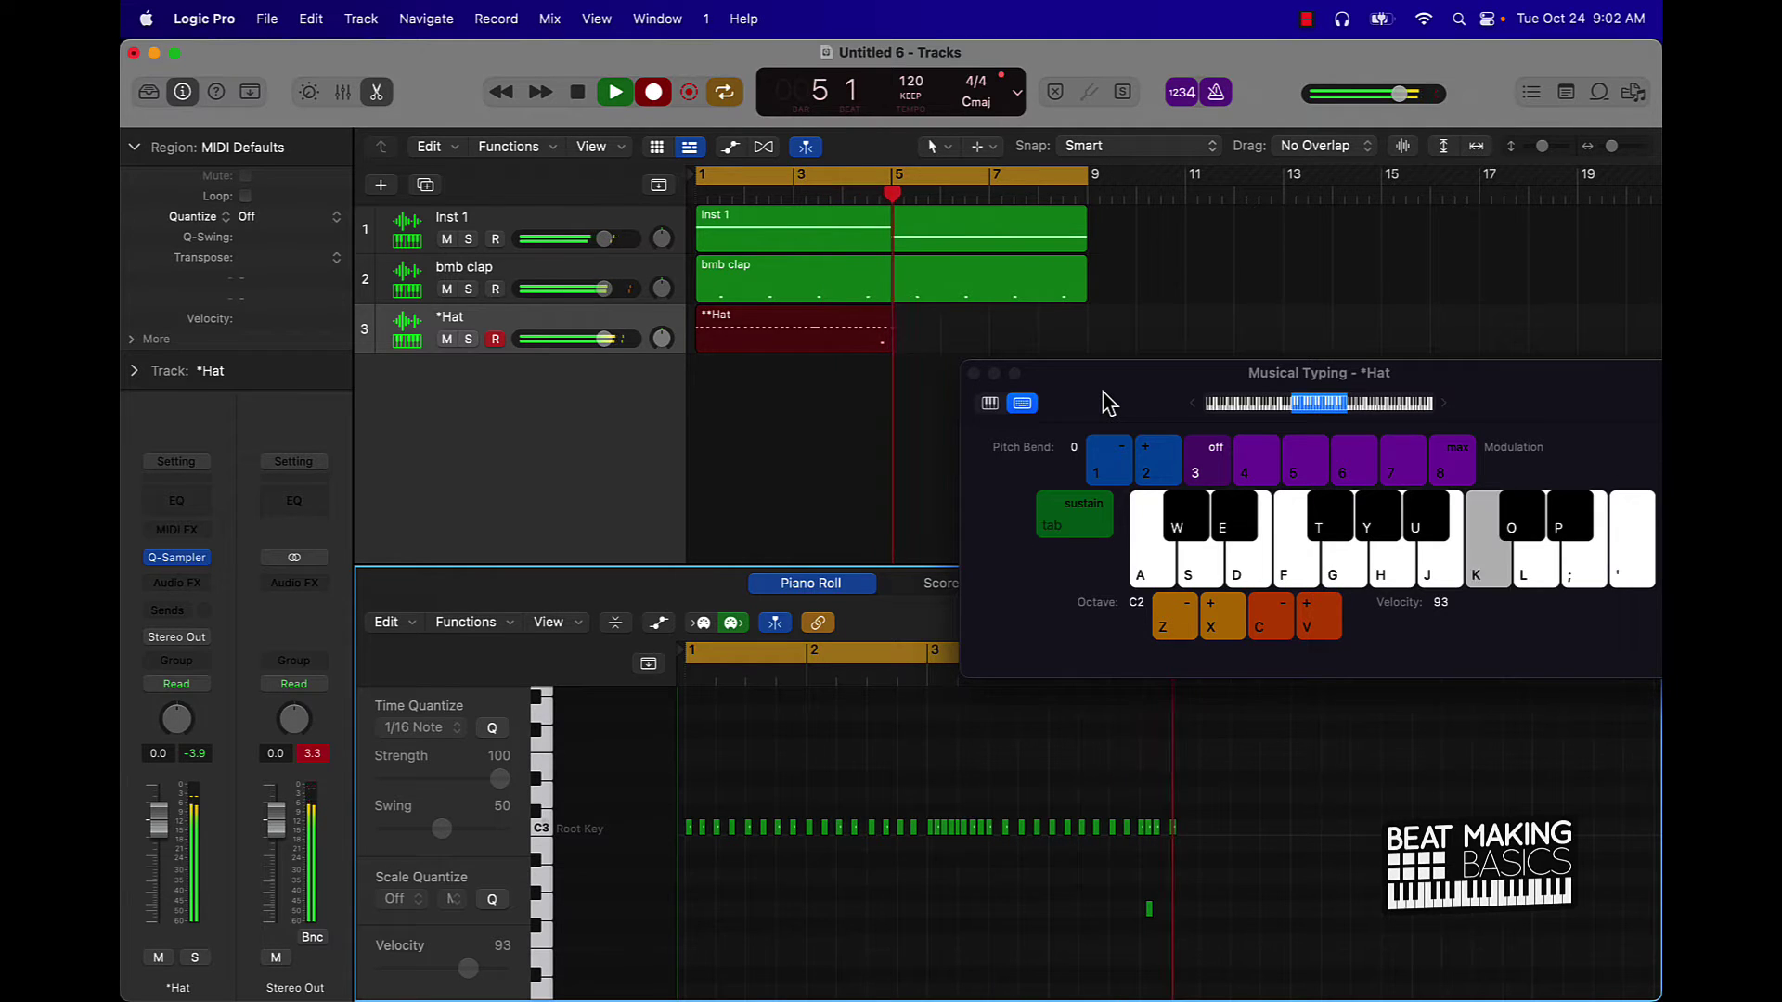
key("k")
key("k")
key("k")
key("k")
key("k")
key("k")
key("k")
key("k")
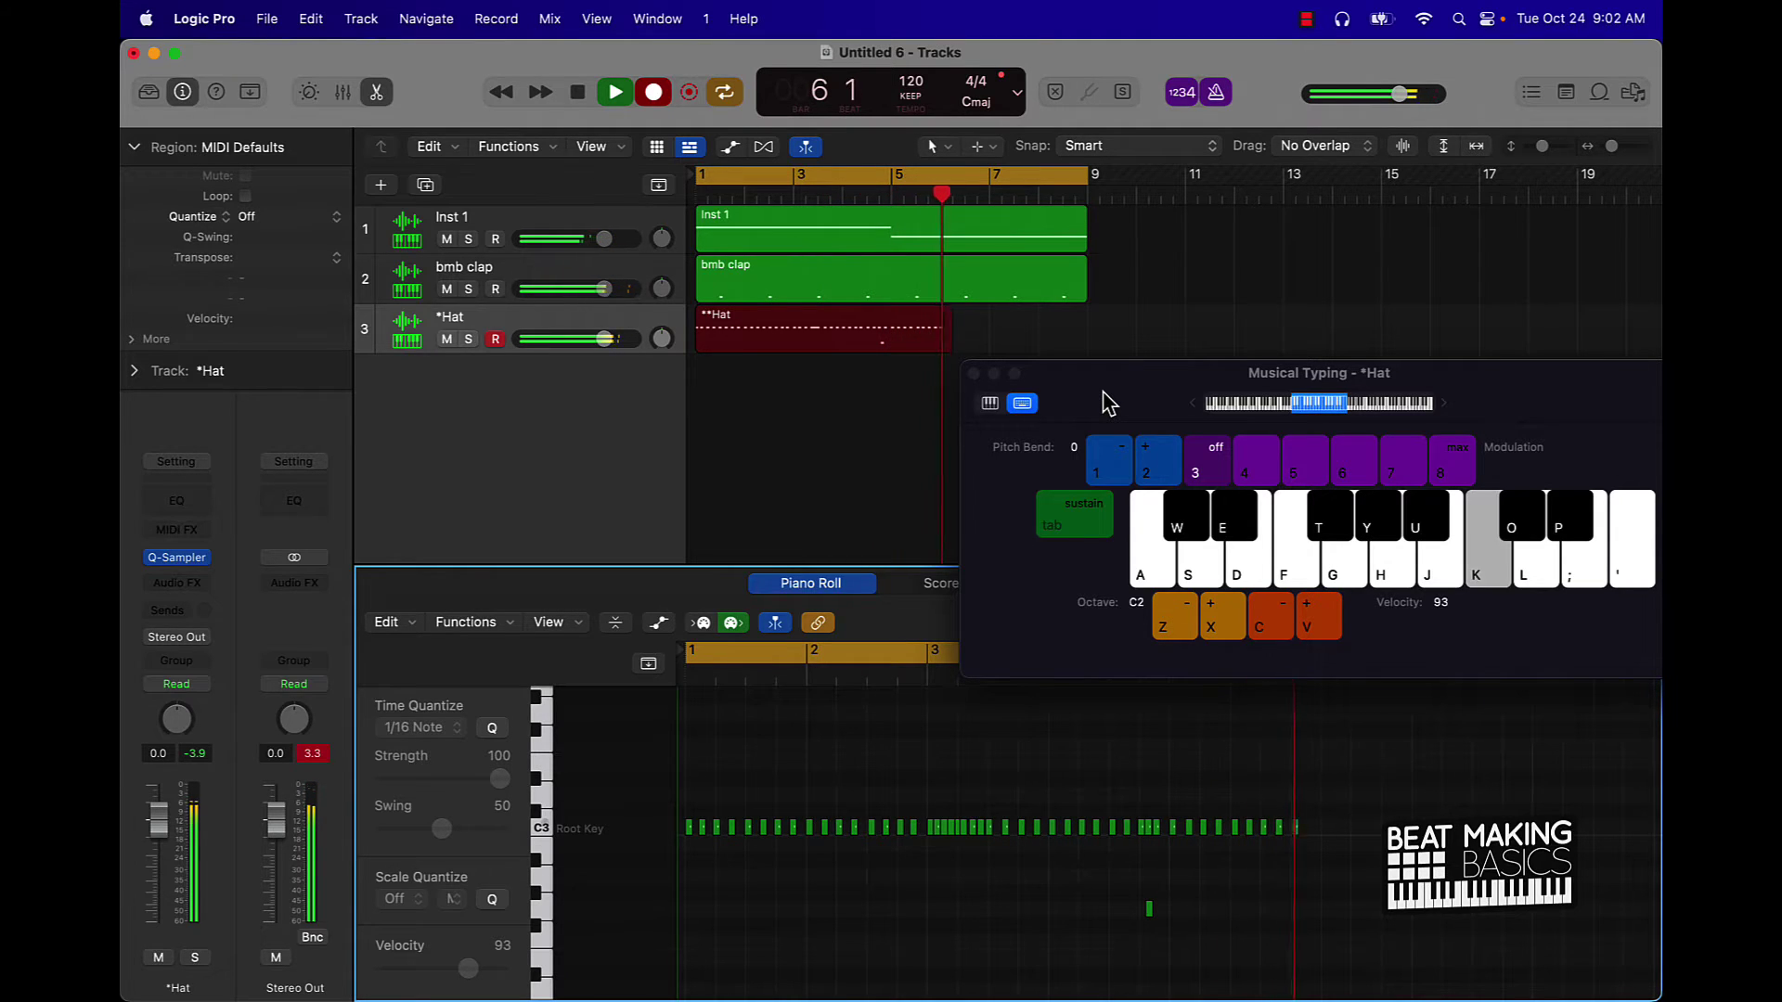
key("k")
key("k")
key("k")
key("k")
key("k")
key("k")
key("k")
key("k")
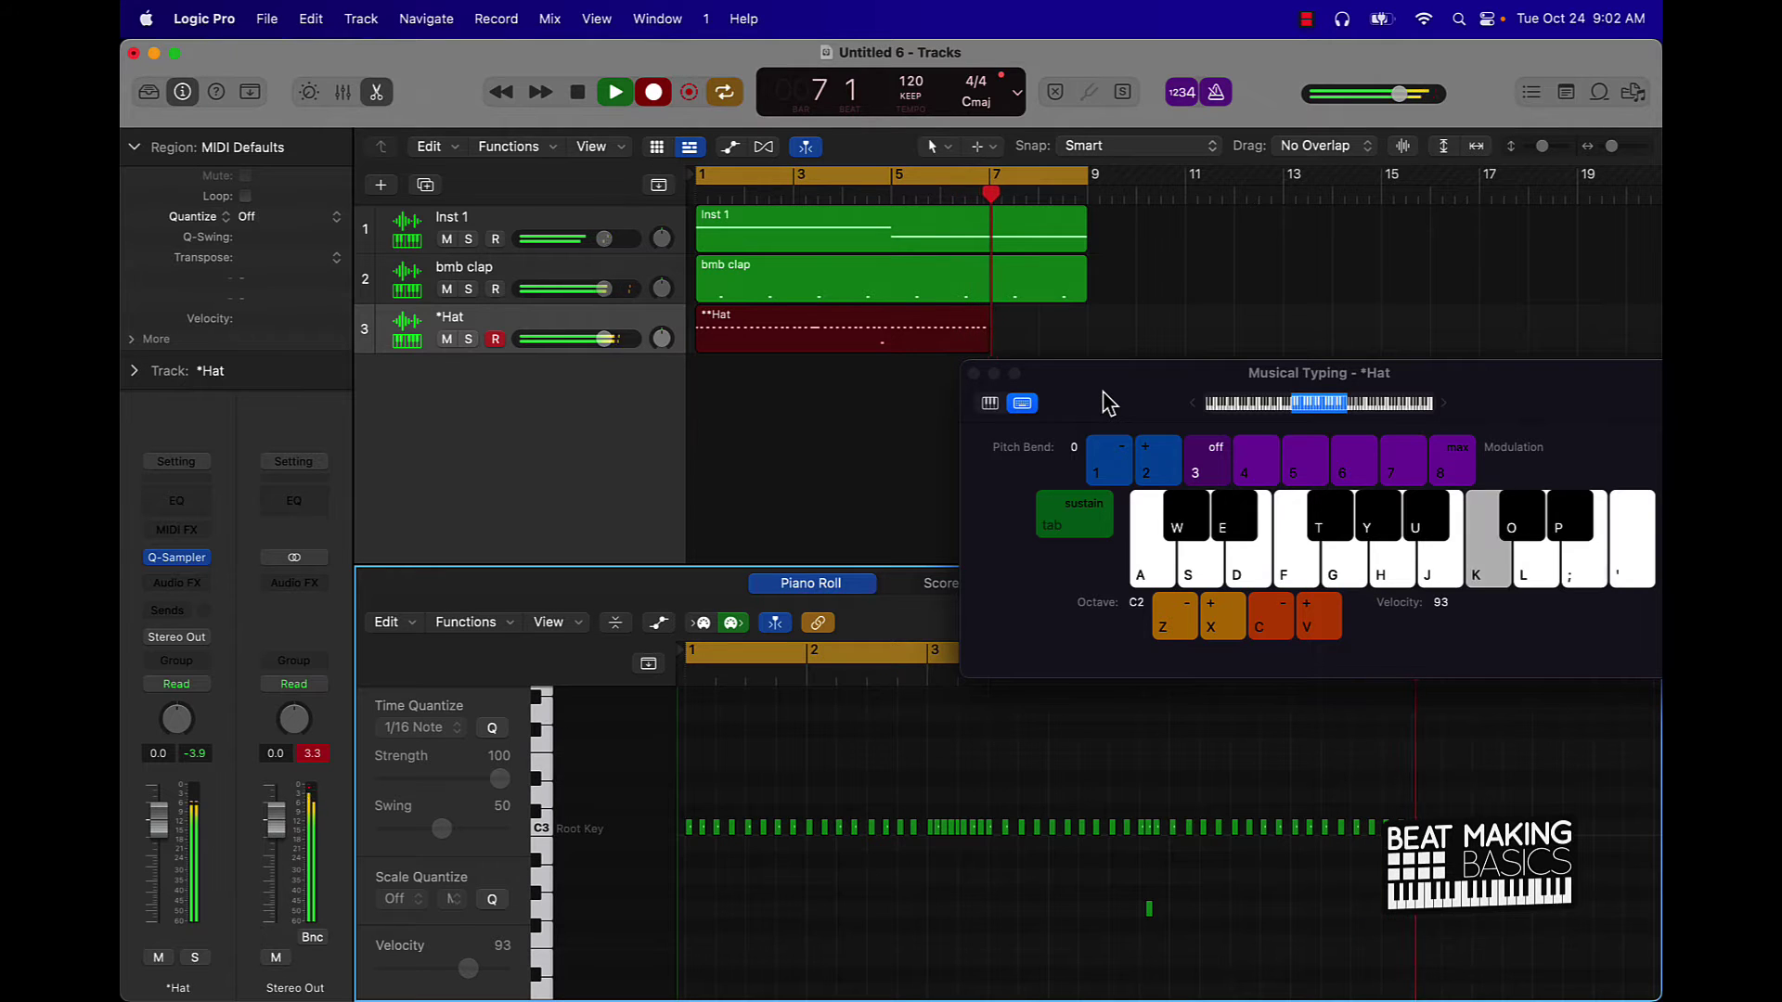
key("k")
key("k")
key("k")
key("k")
key("k")
key("k")
key("k")
key("k")
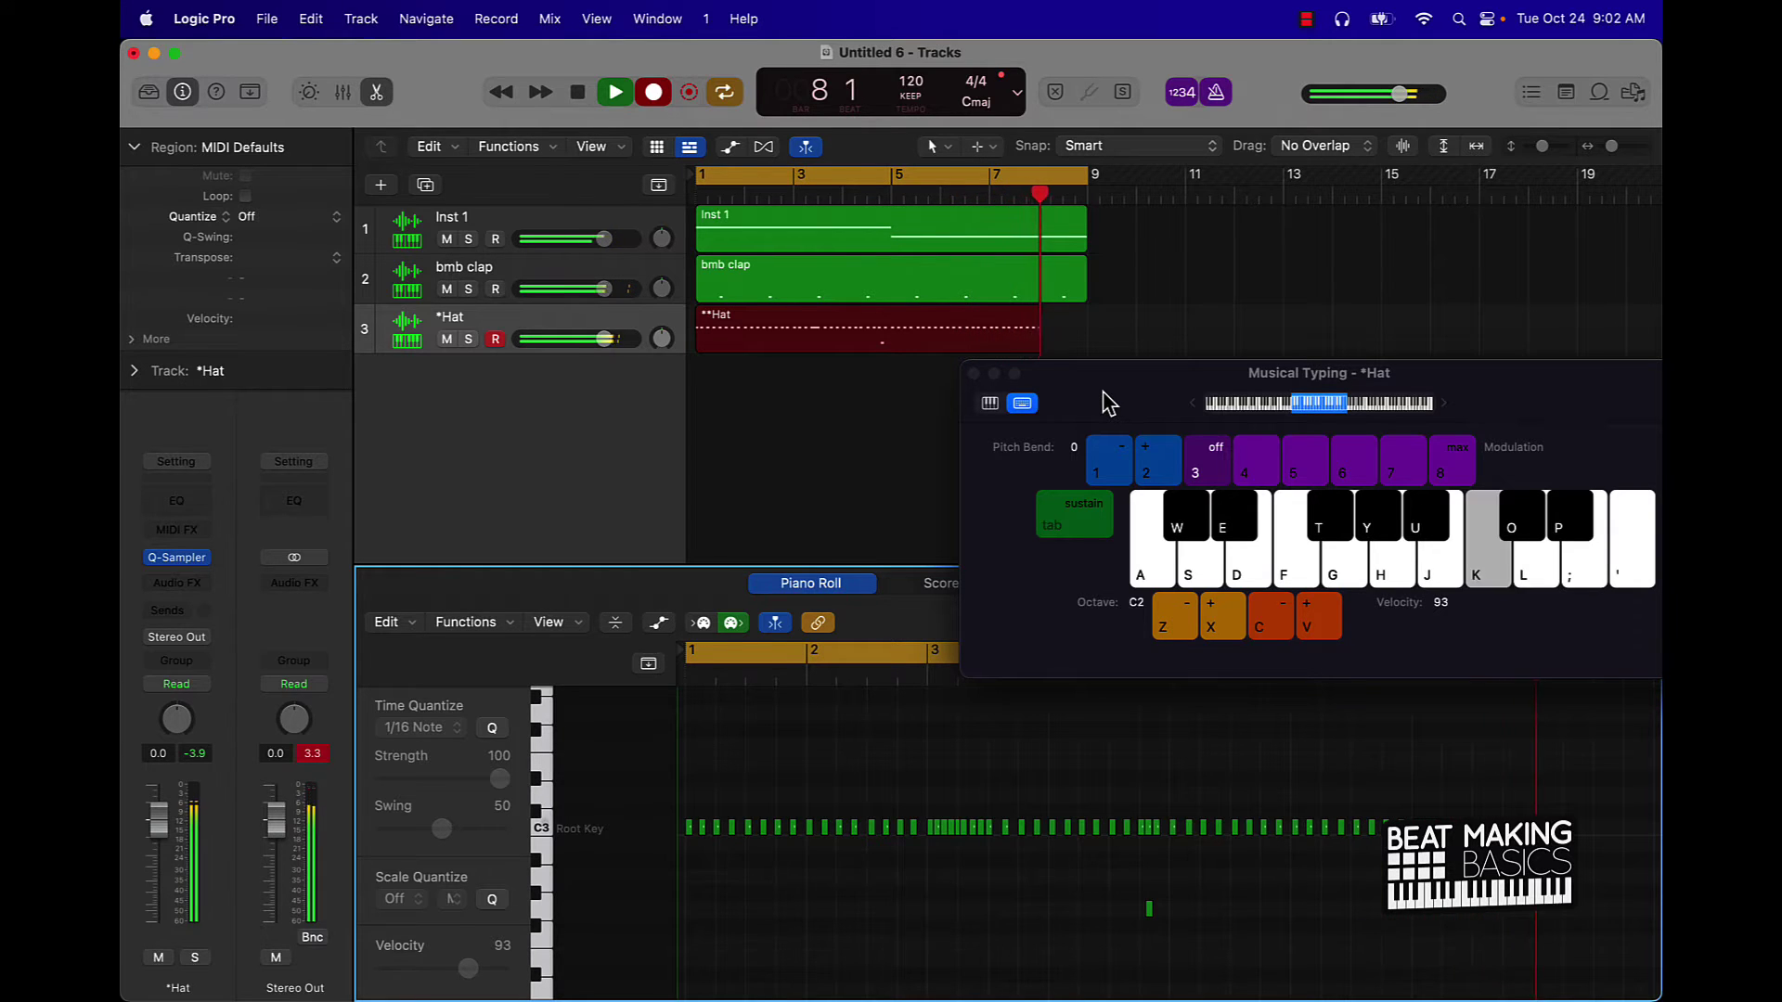
key("i")
key("k")
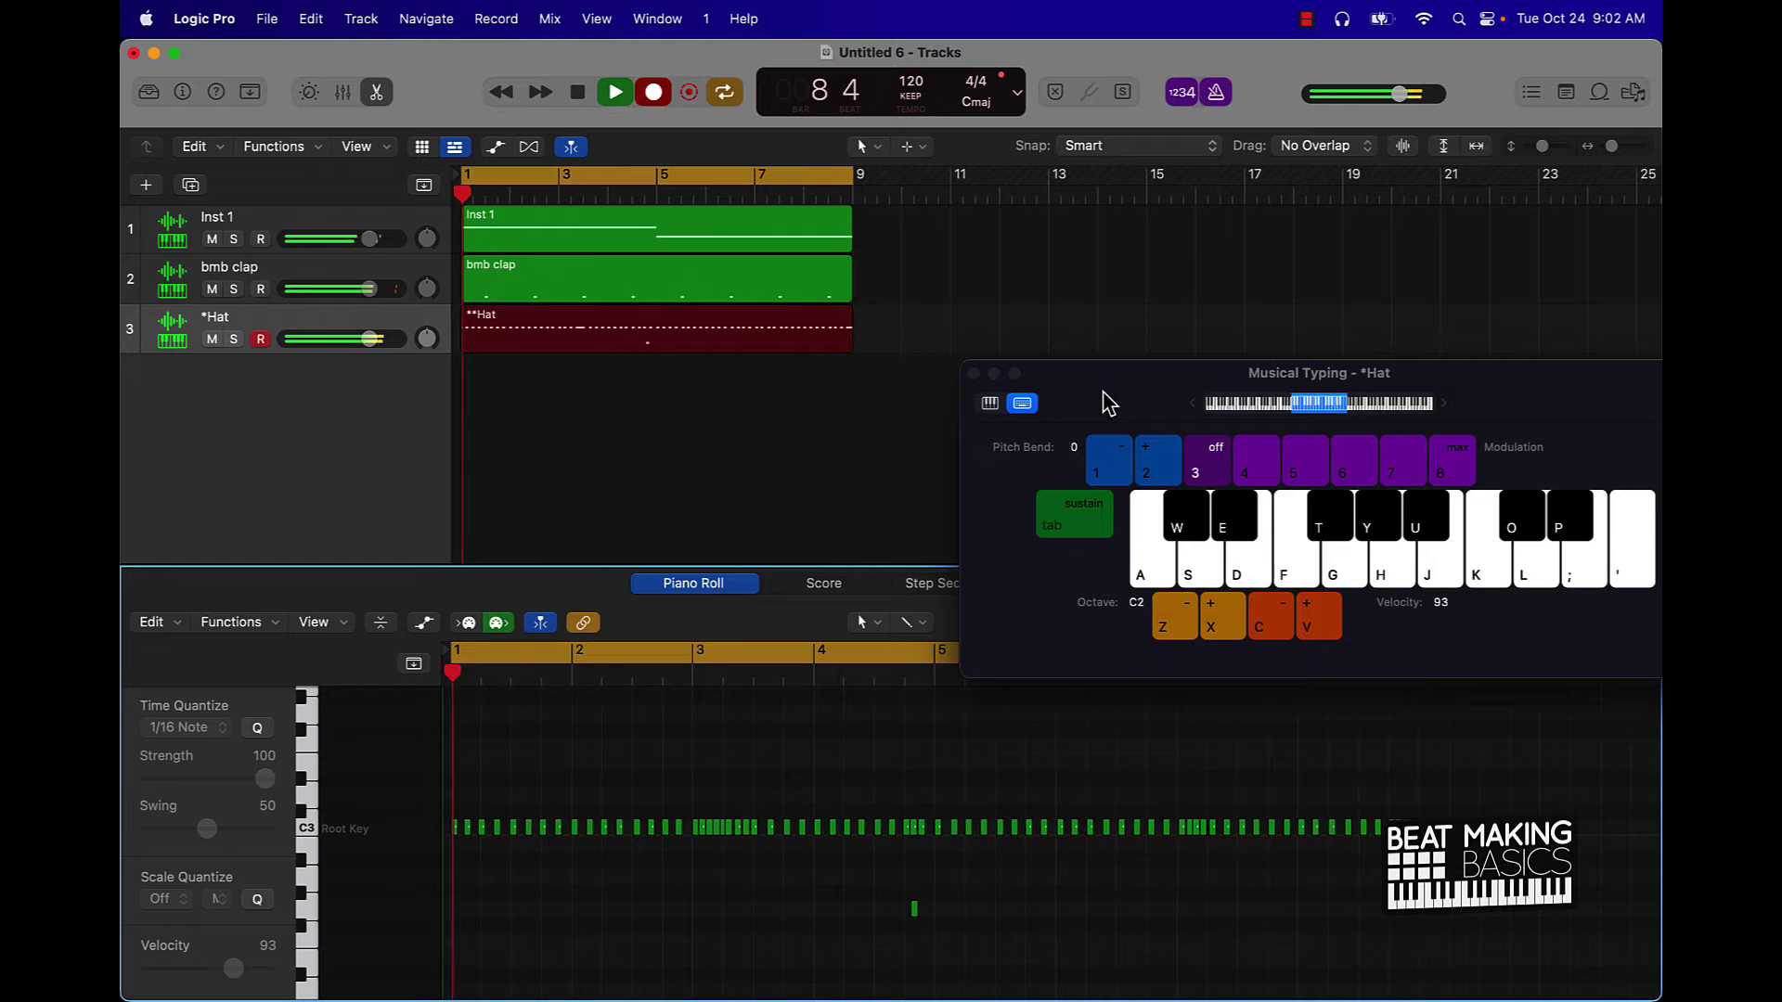
key("k")
key("k")
key("k")
key("k")
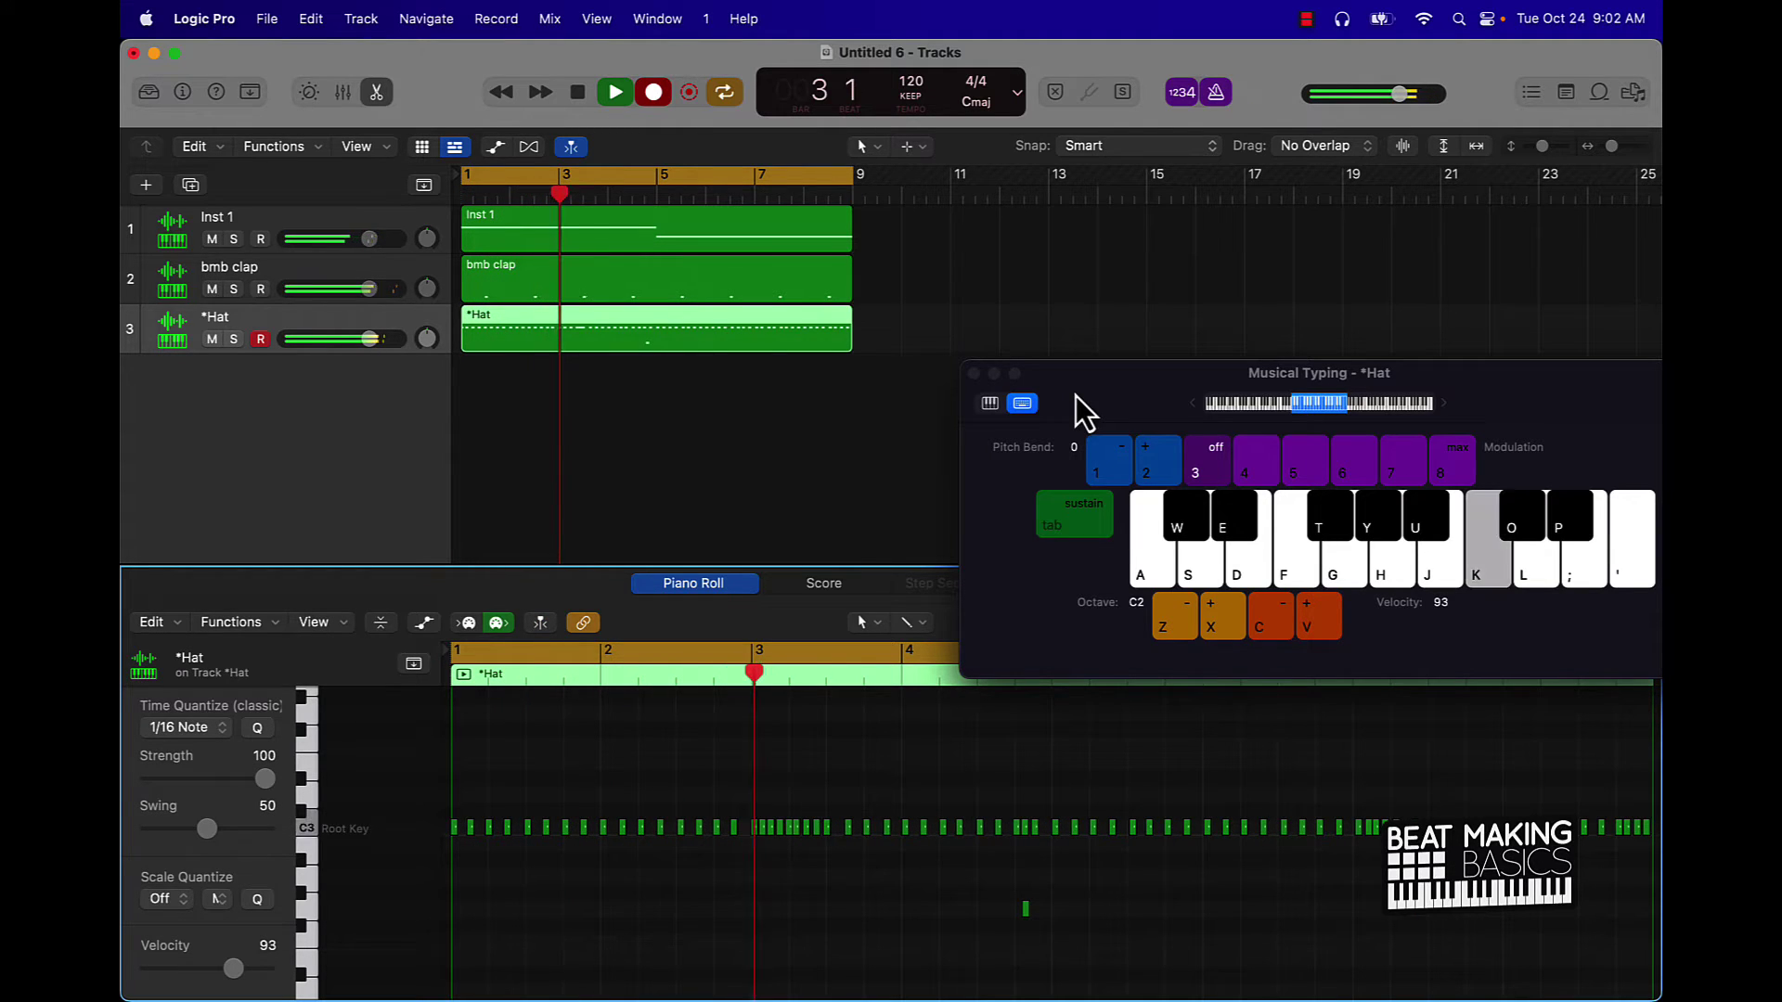
key("k")
key("k")
key("k")
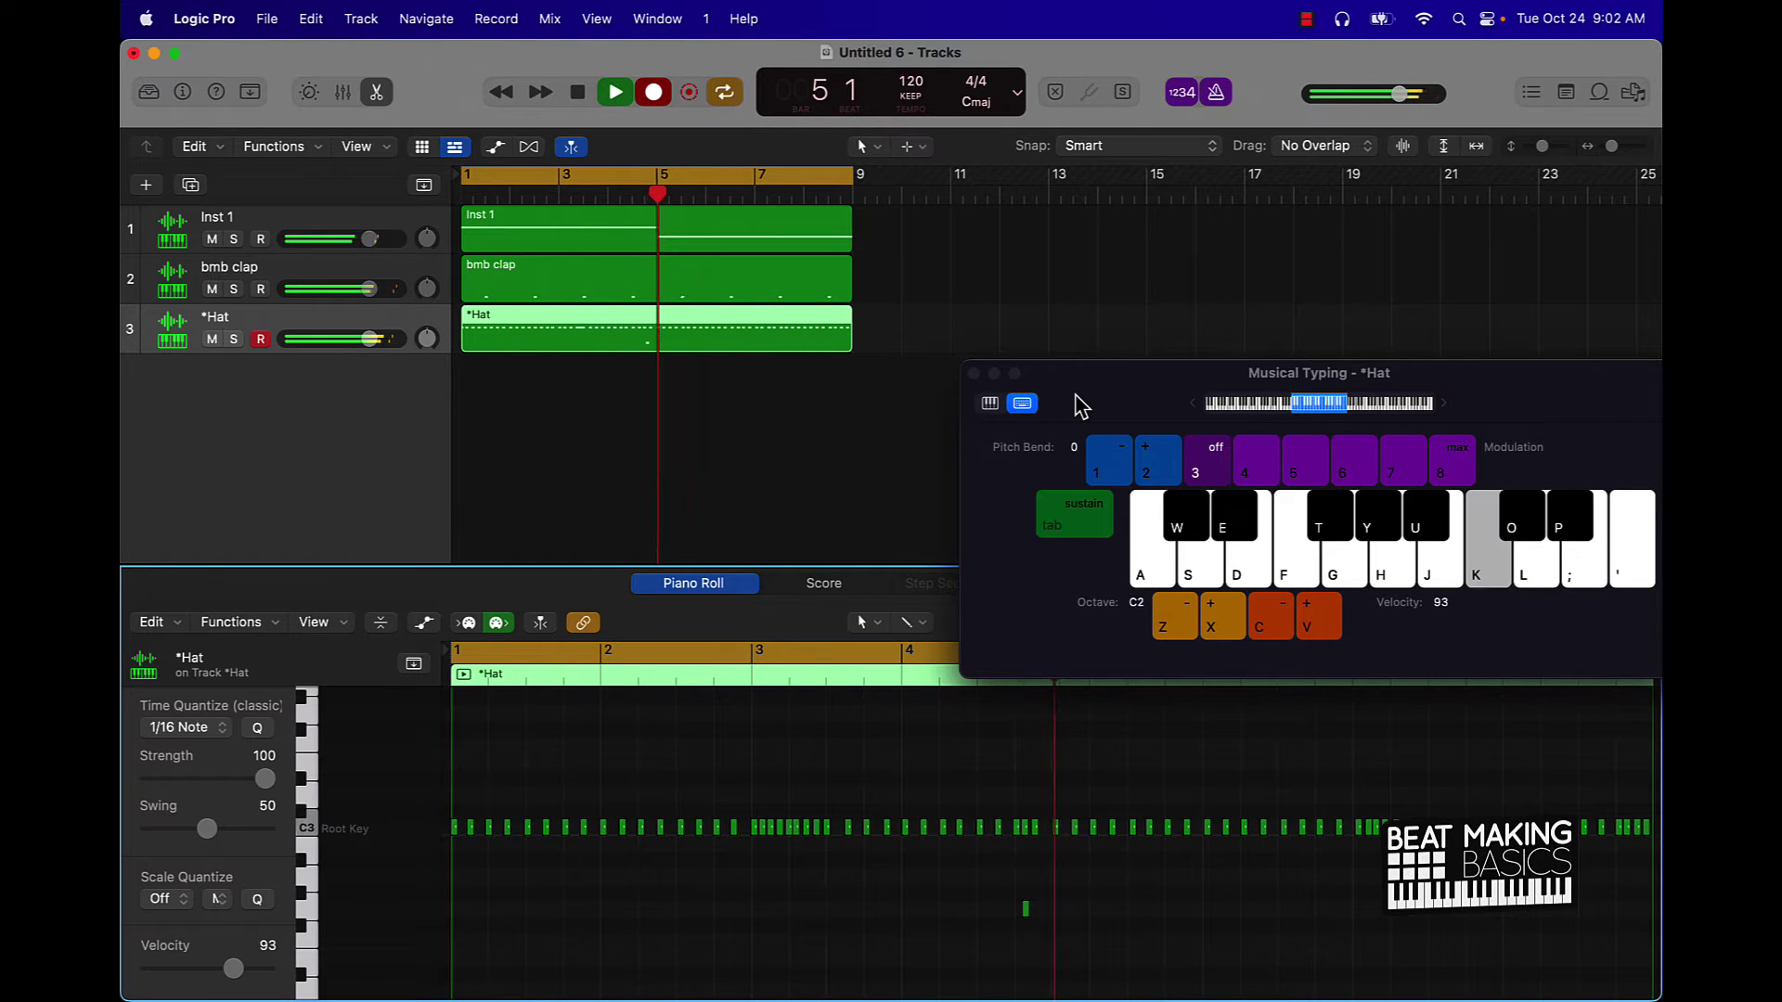
key("space")
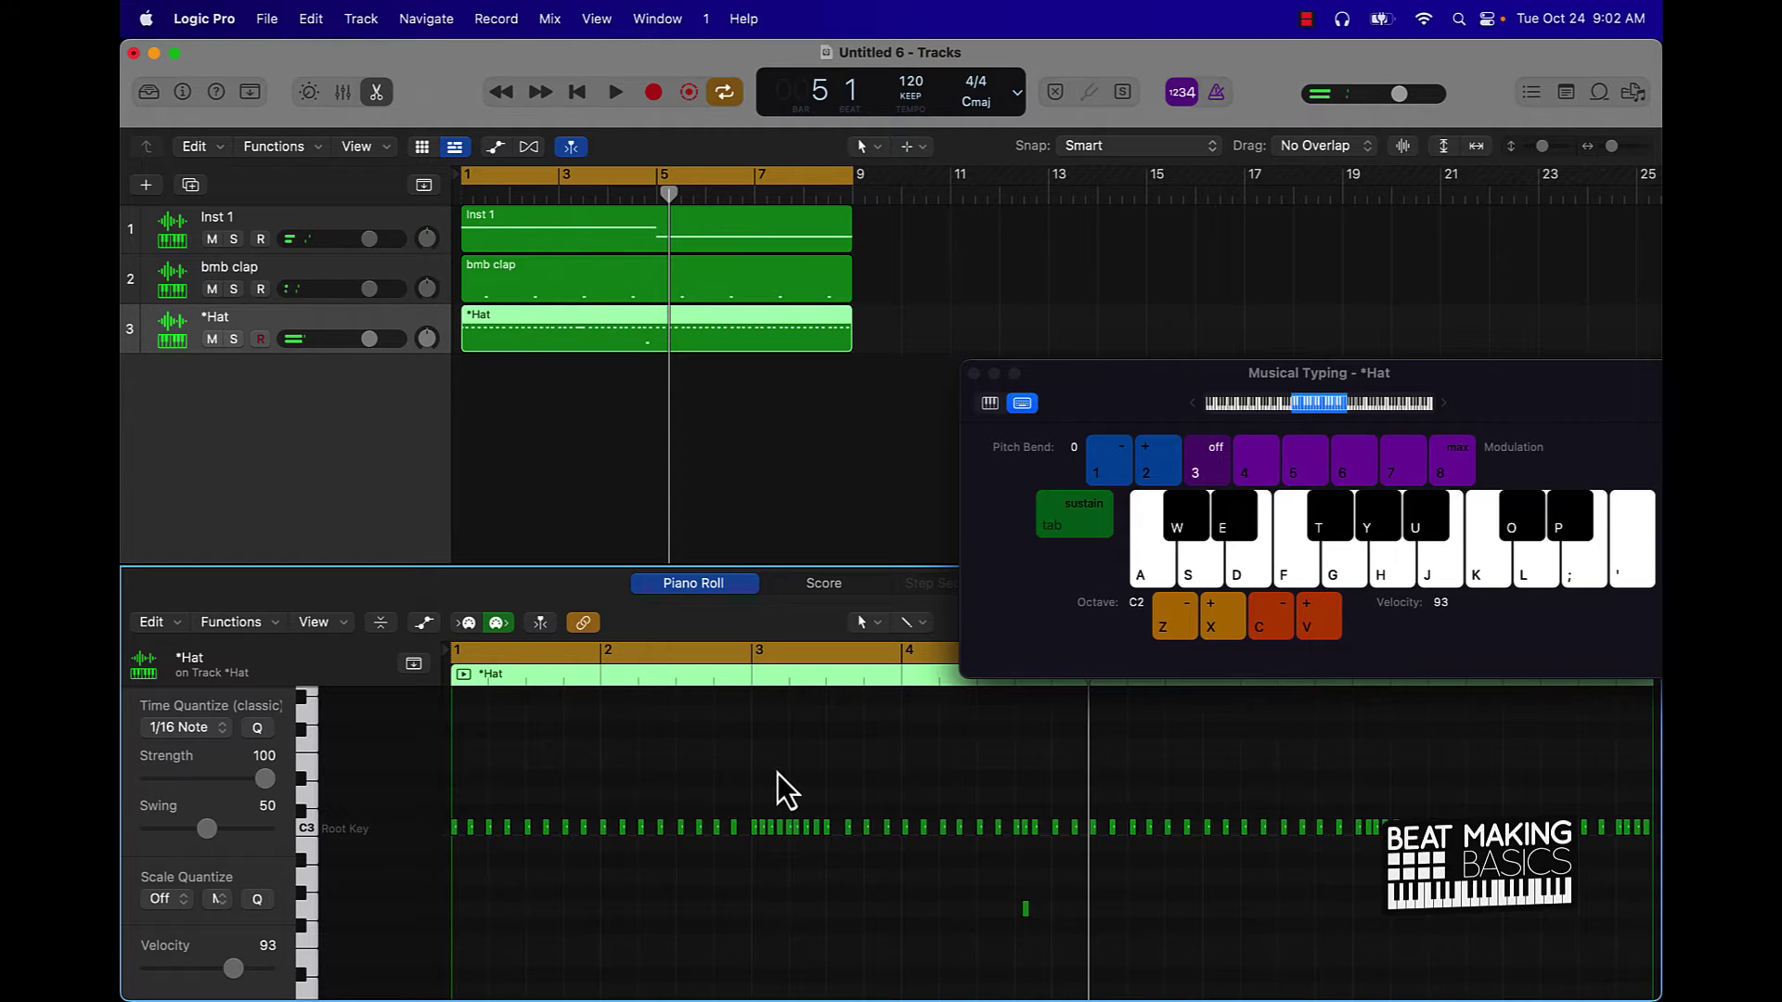
Quantize all of the recorded hi-hat notes to 1/16 notes.
key("super+a")
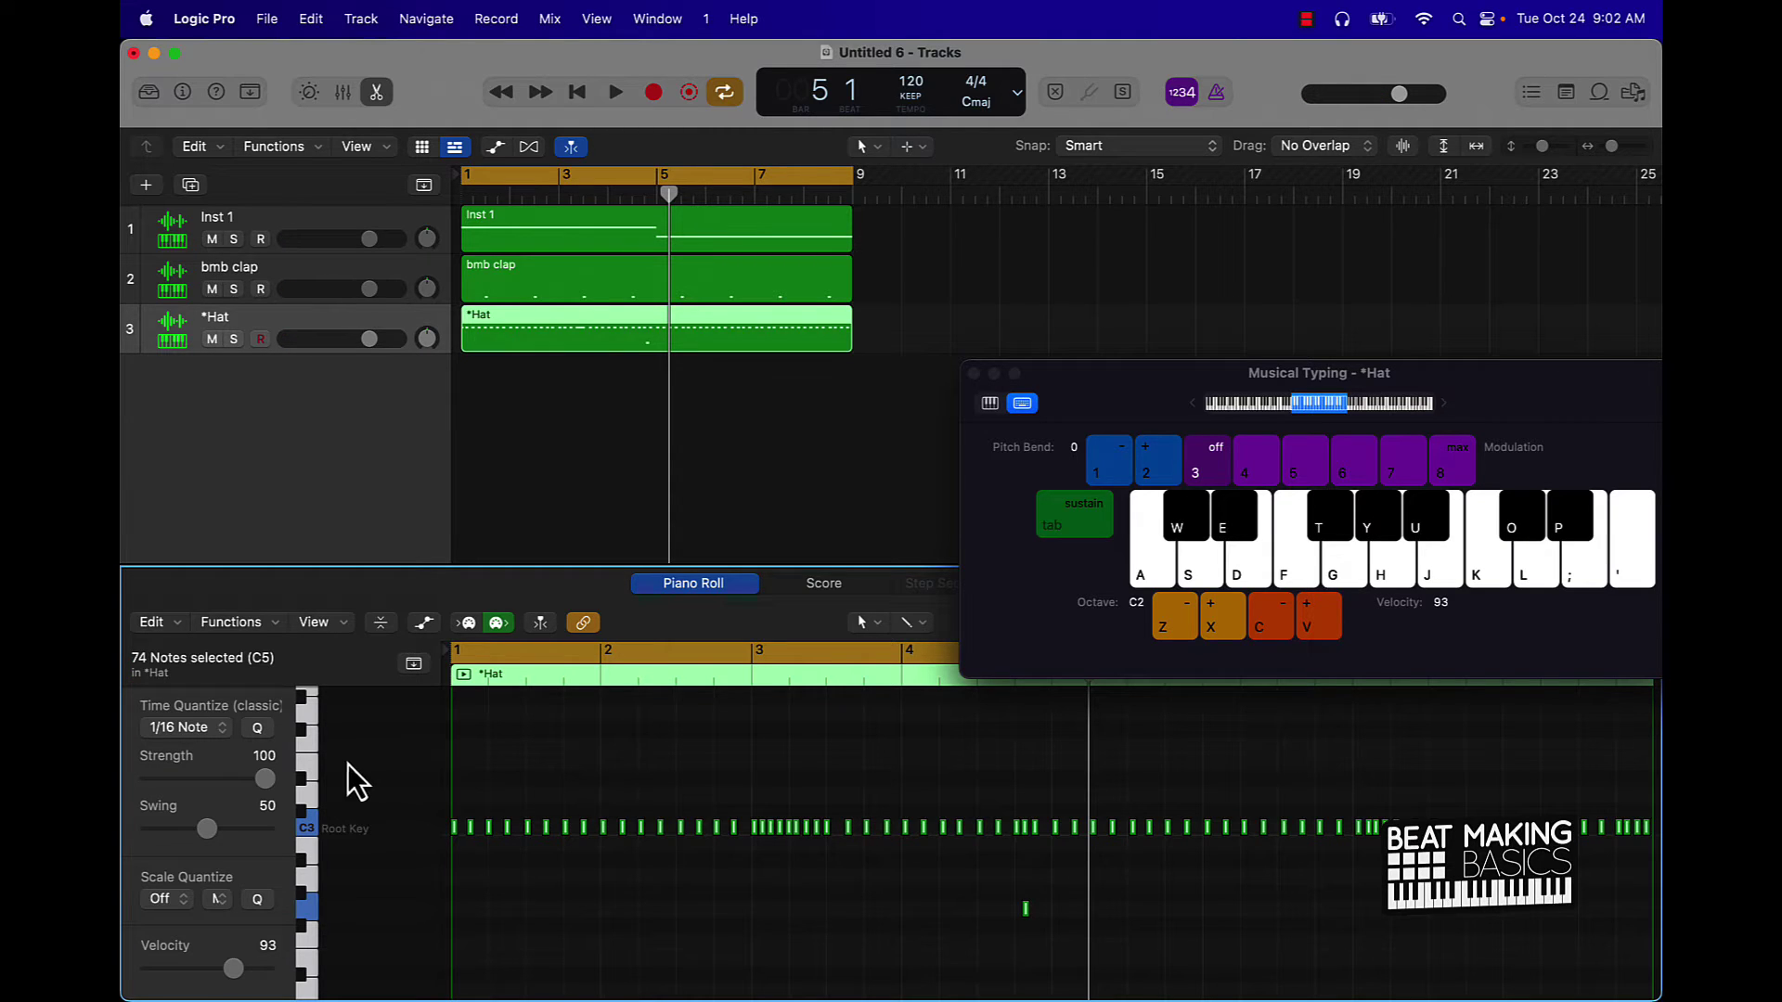
left_click(261, 729)
left_click(956, 787)
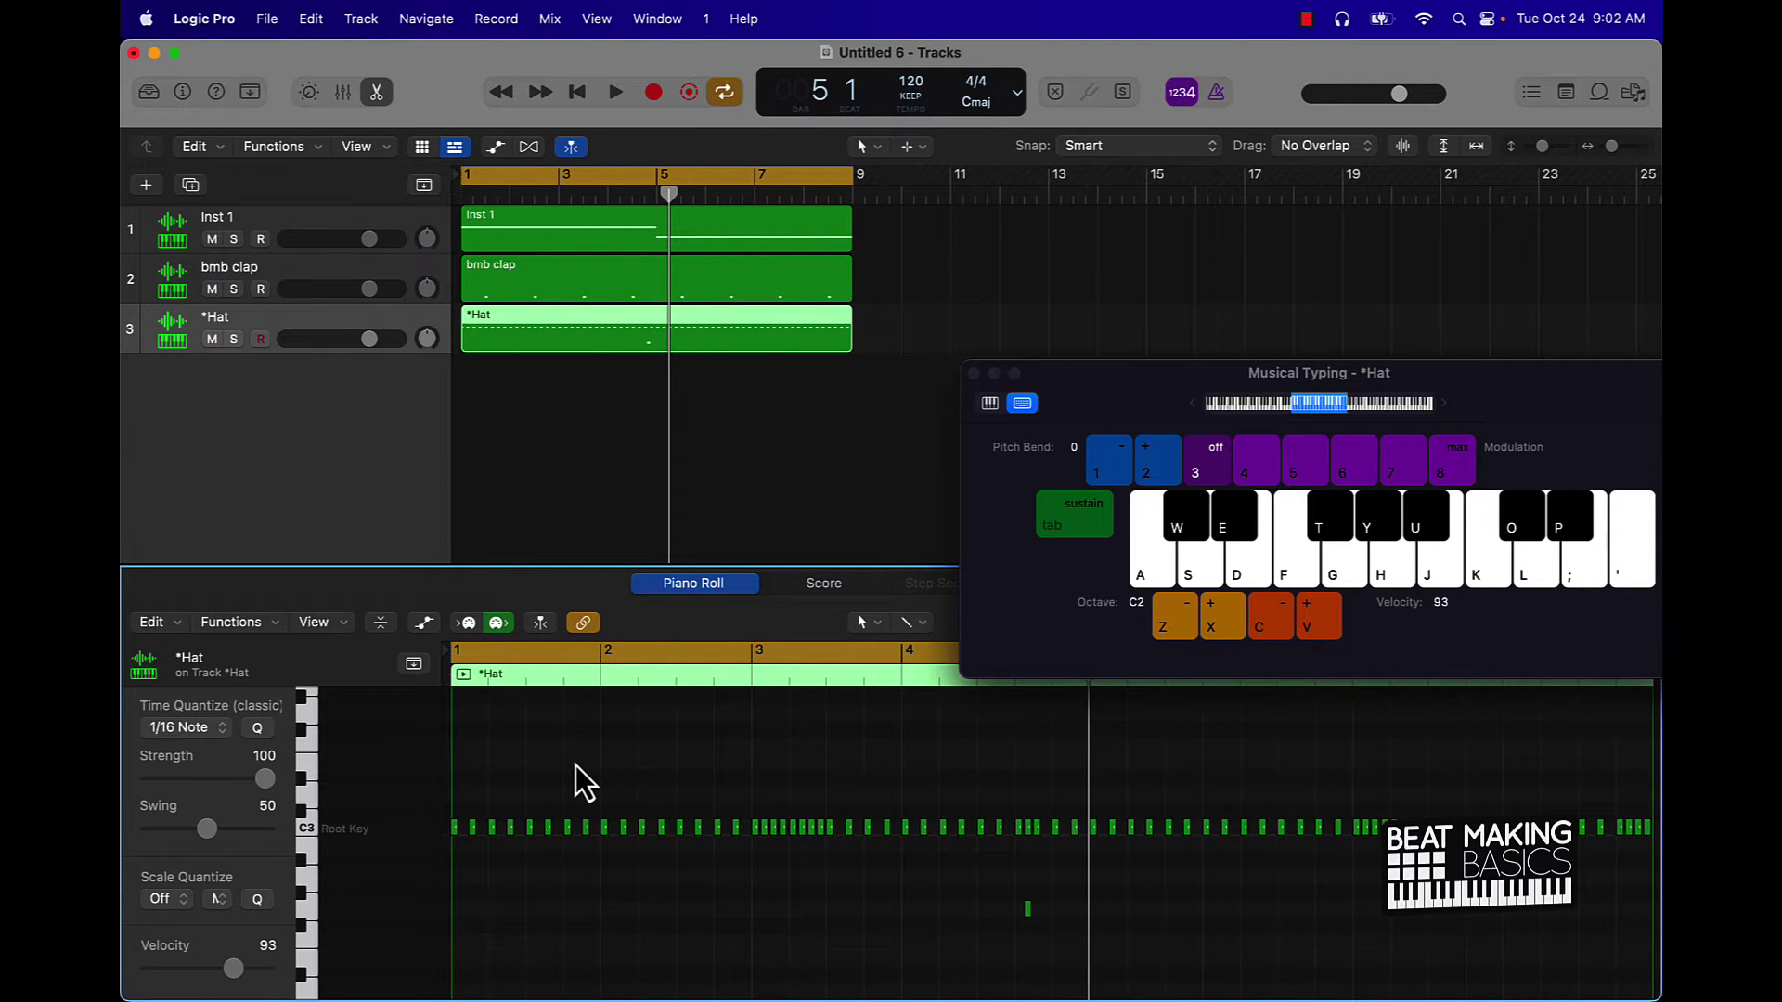
Play back the full eight-bar beat and move the Musical Typing window up clear of the Piano Roll.
key("shift+space")
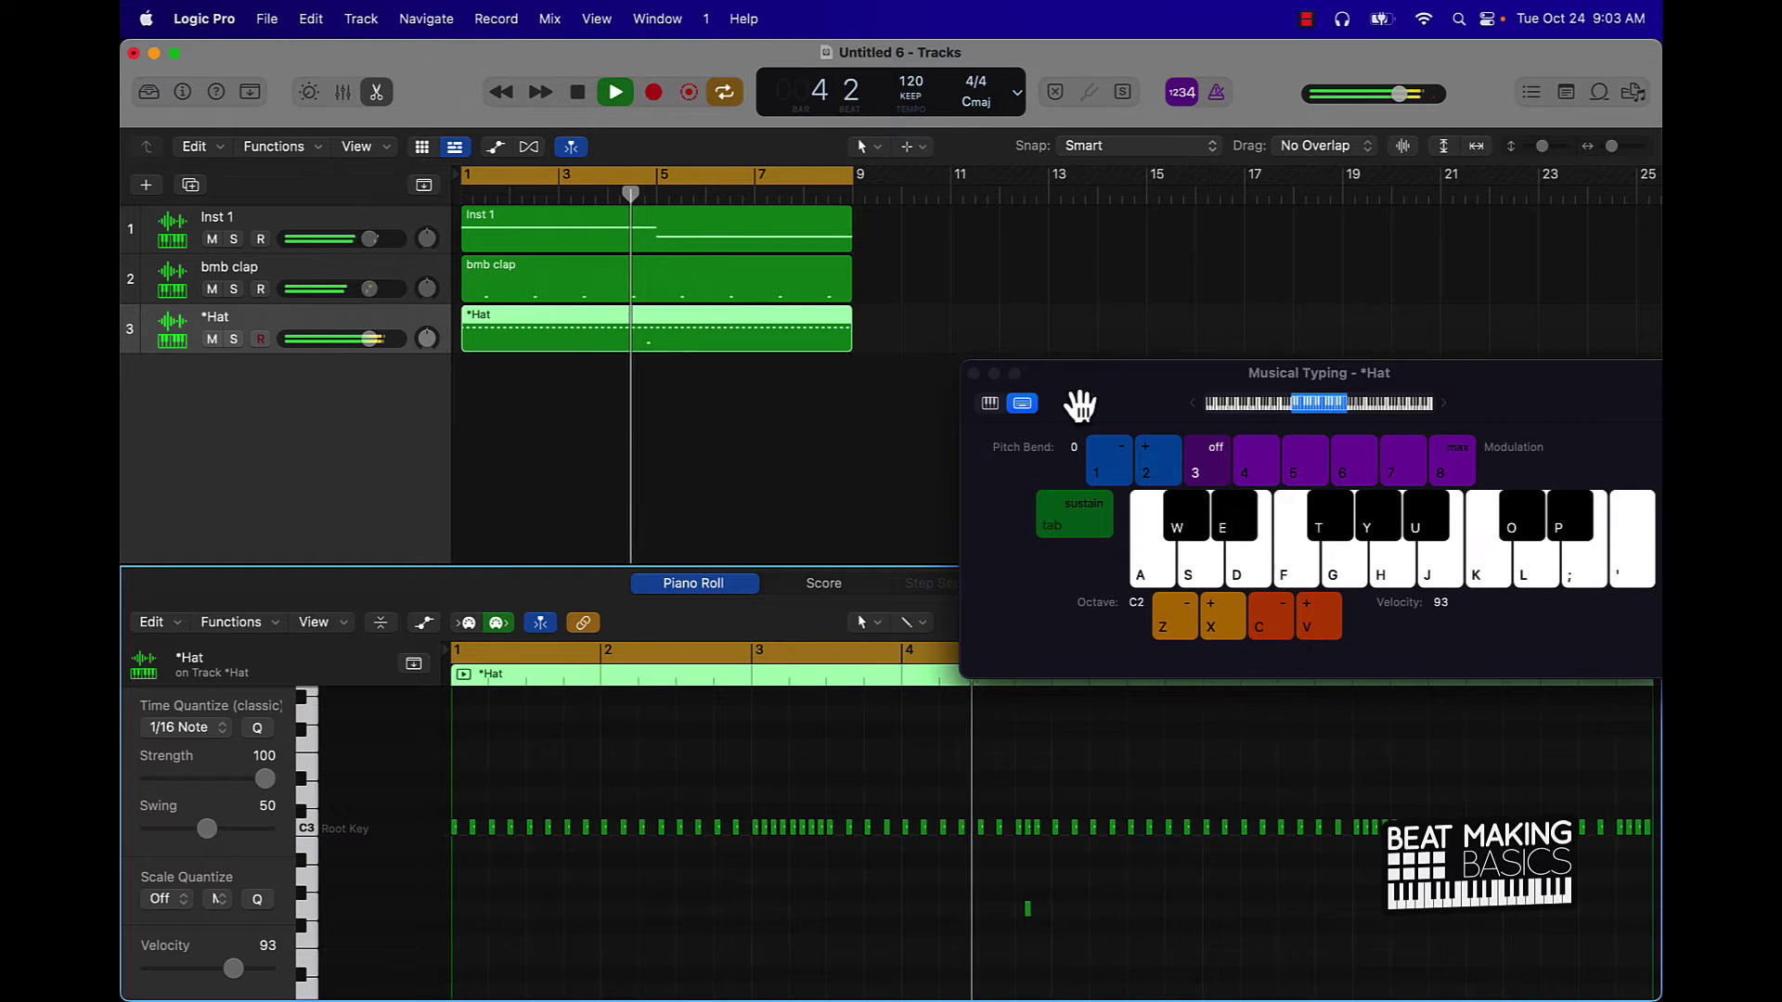
left_click_drag(1111, 382, 1082, 221)
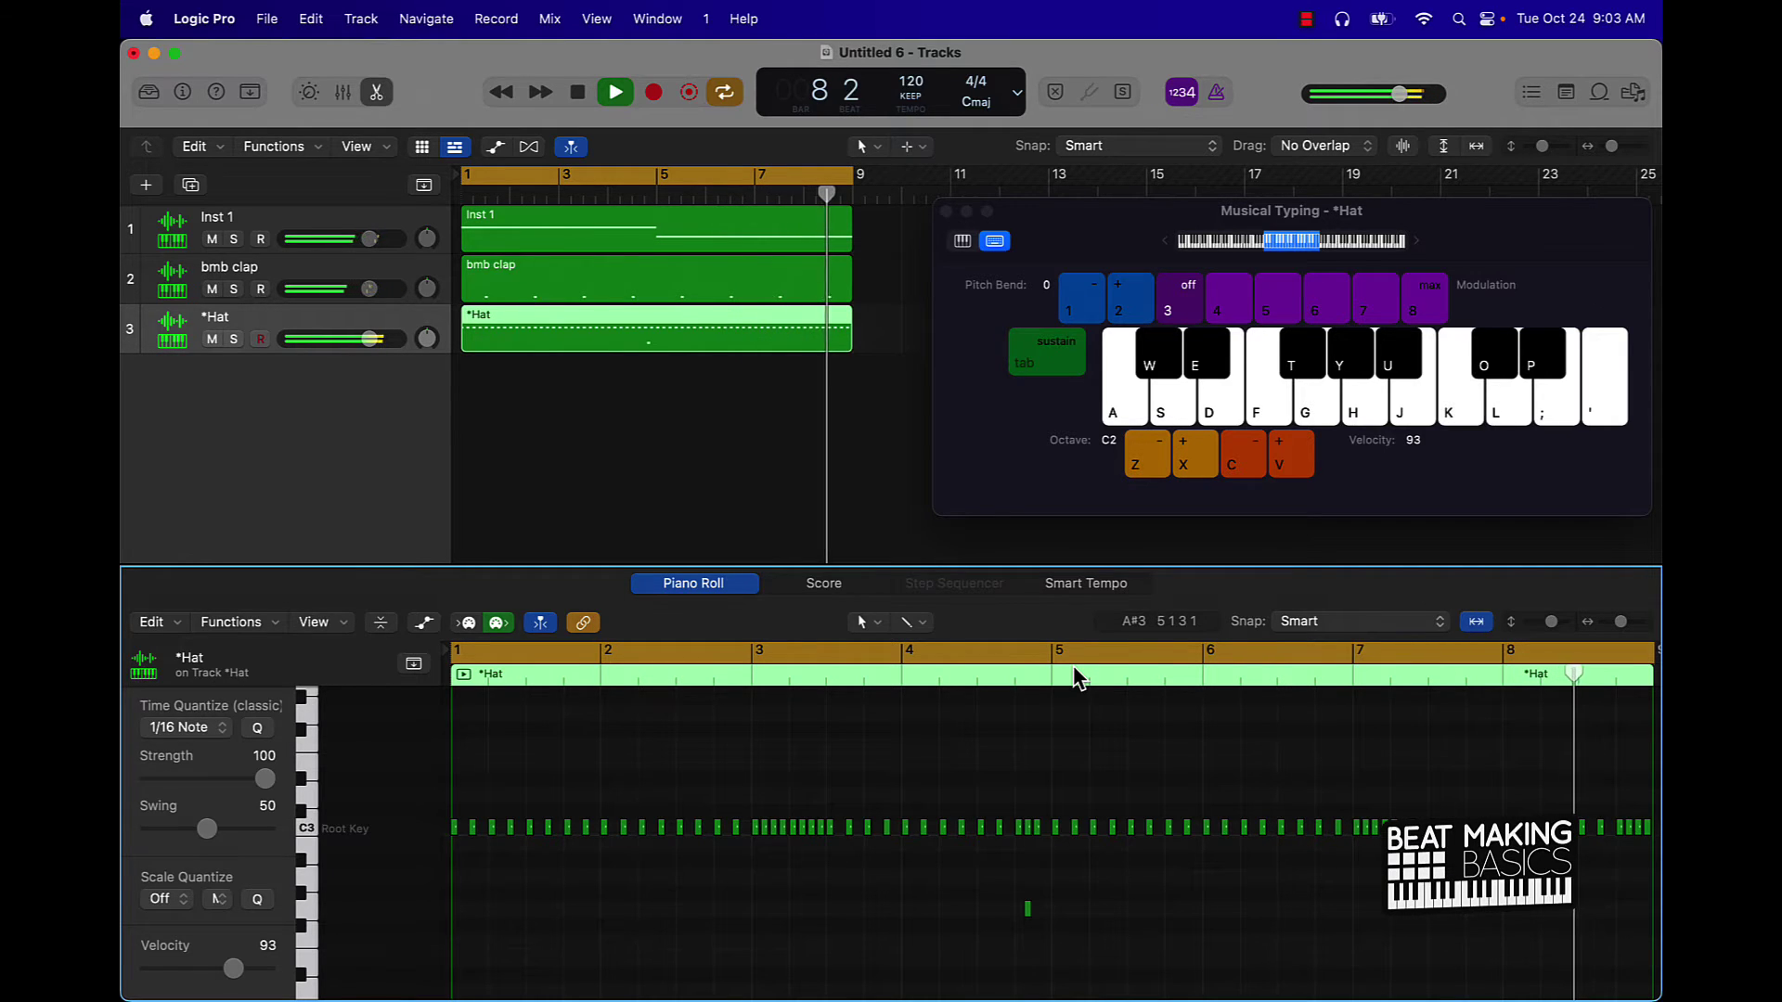
key("space")
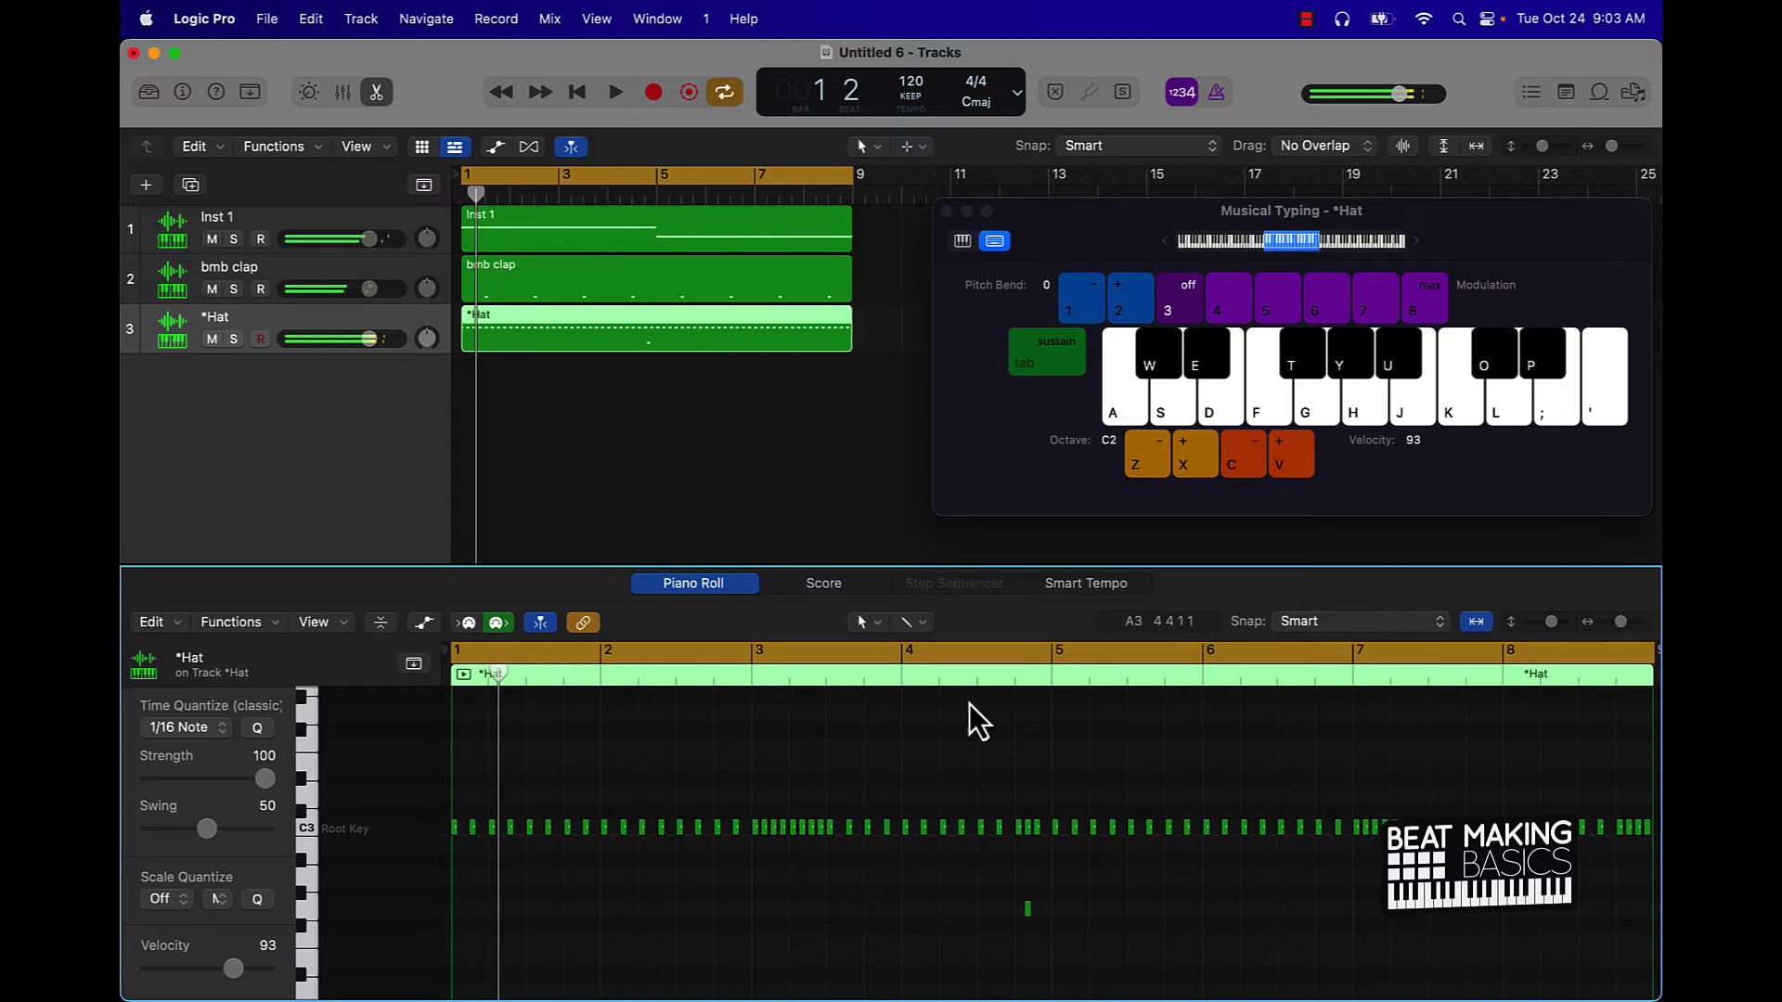
Set the cycle range to bar 3 only, around the faster hi-hat roll, and play it back.
scroll(922, 737, "up", 5)
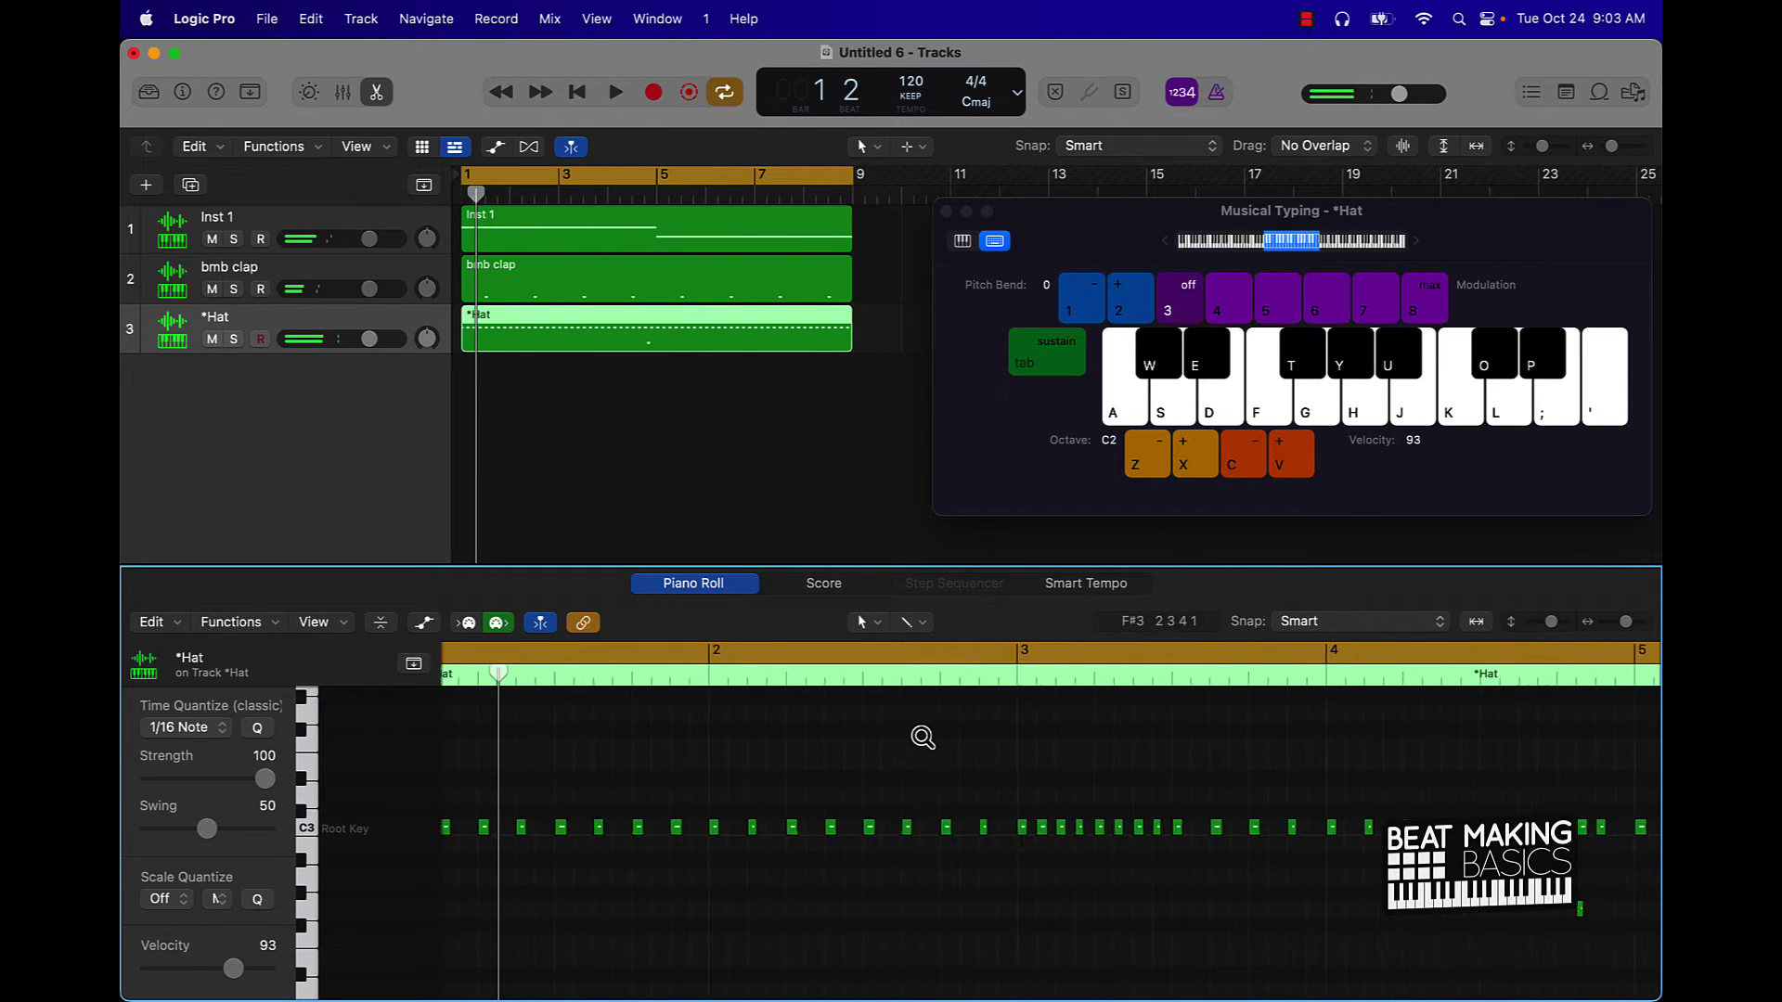
scroll(1087, 764, "right", 5)
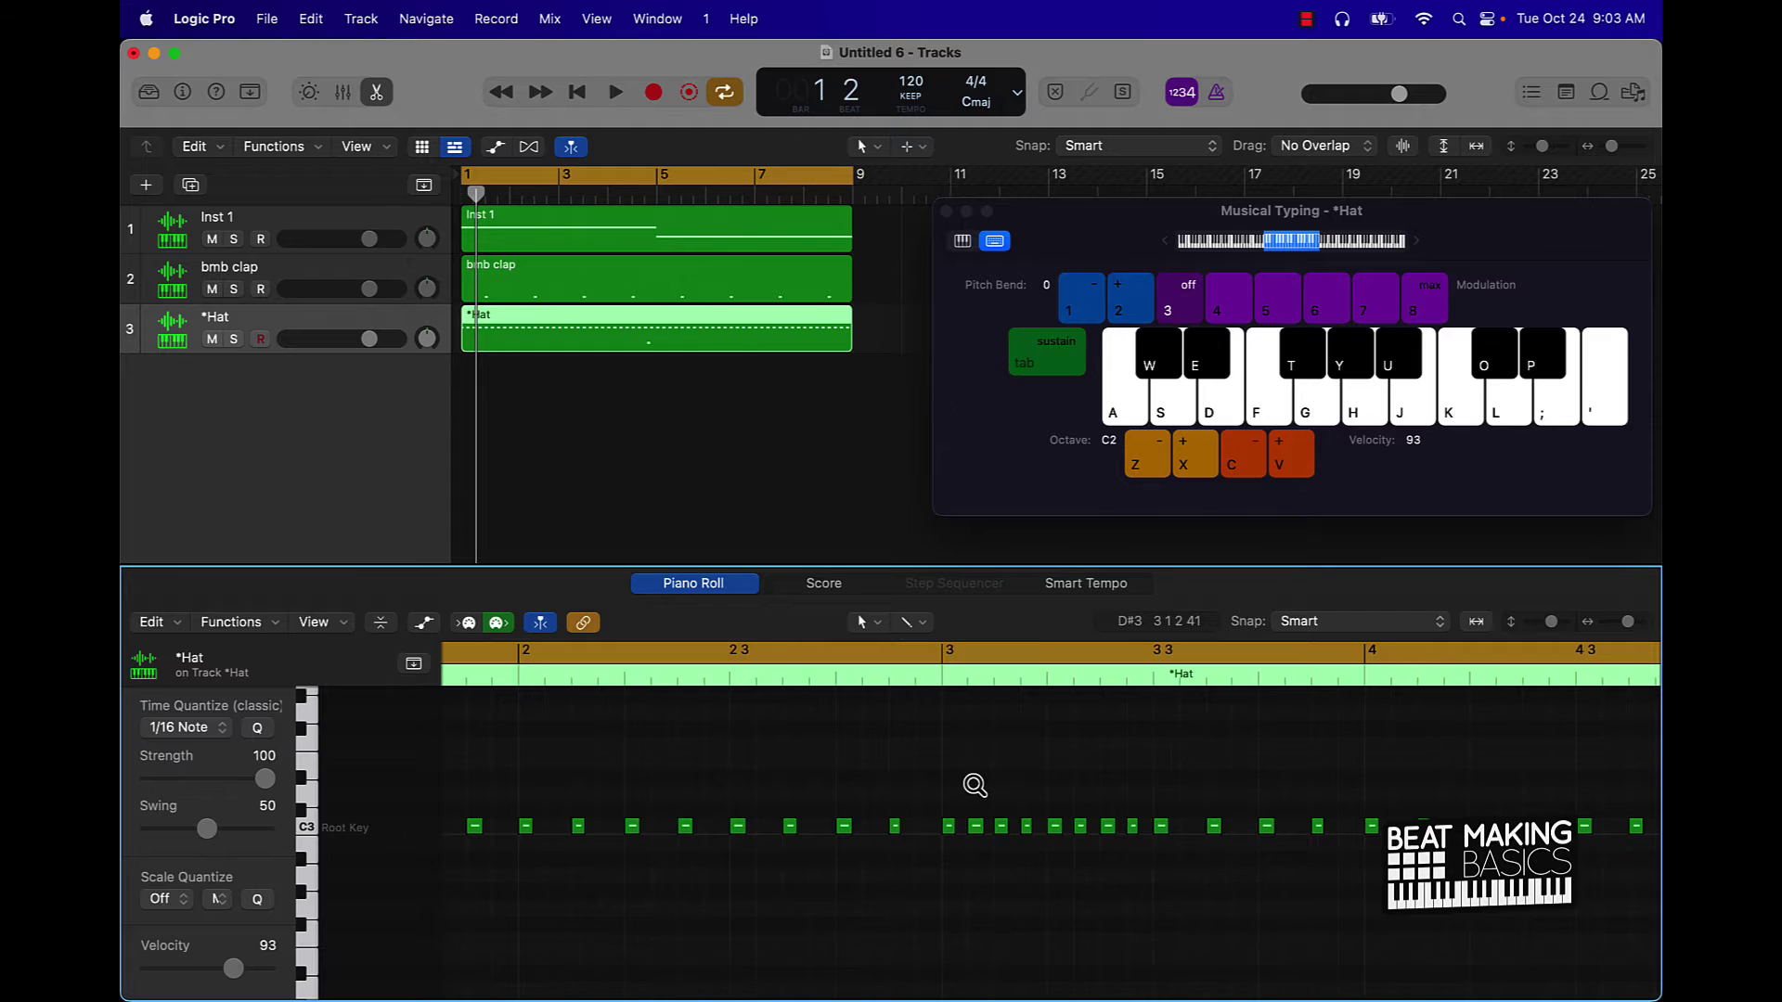
scroll(973, 787, "up", 4)
scroll(975, 785, "down", 1)
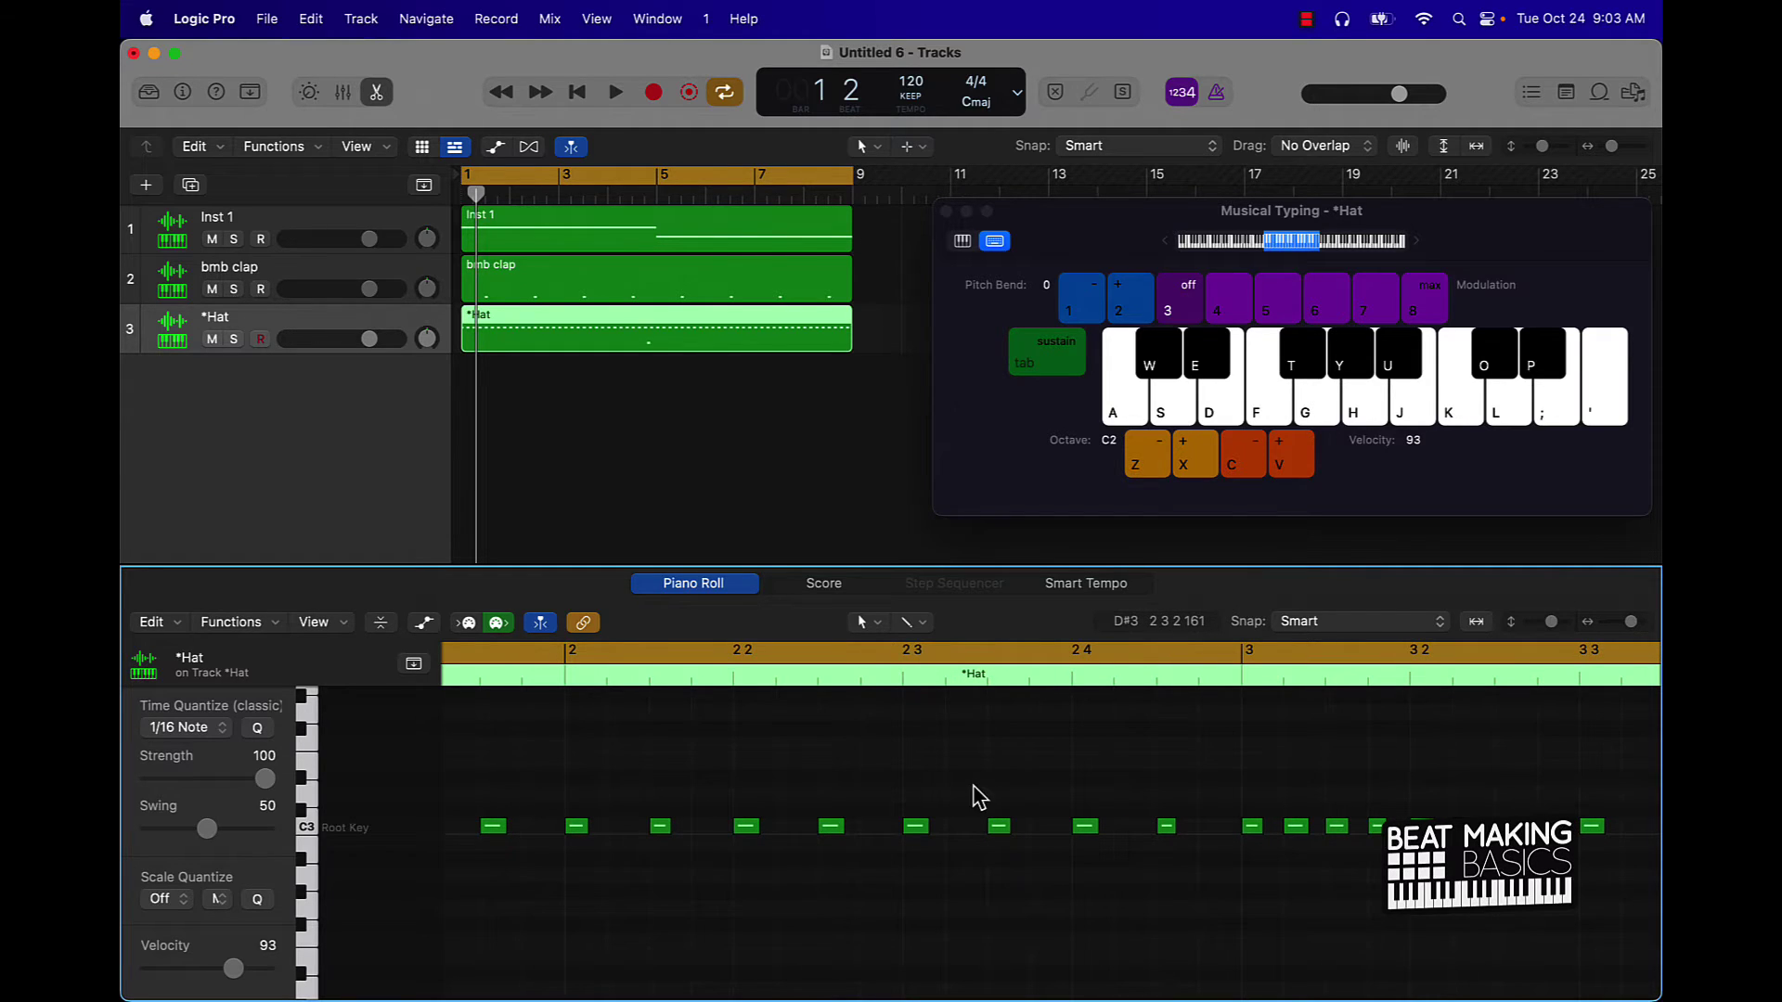
scroll(1210, 767, "right", 4)
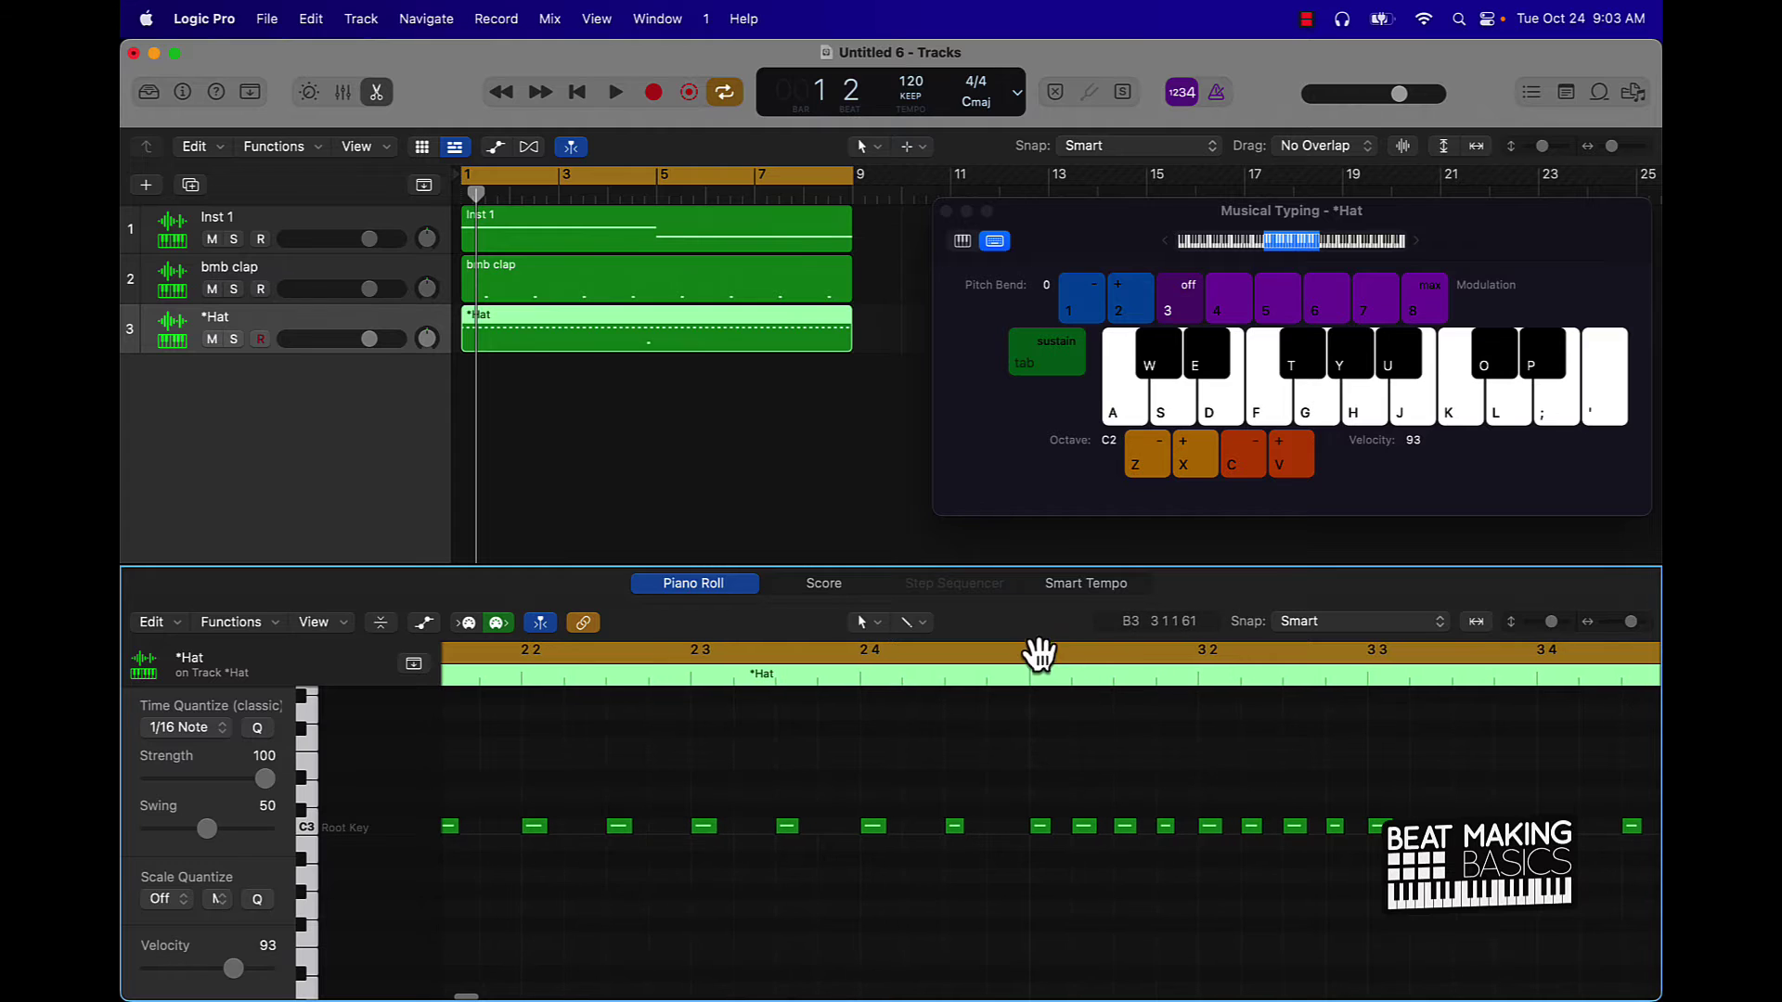
left_click_drag(1030, 657, 1306, 724)
key("space")
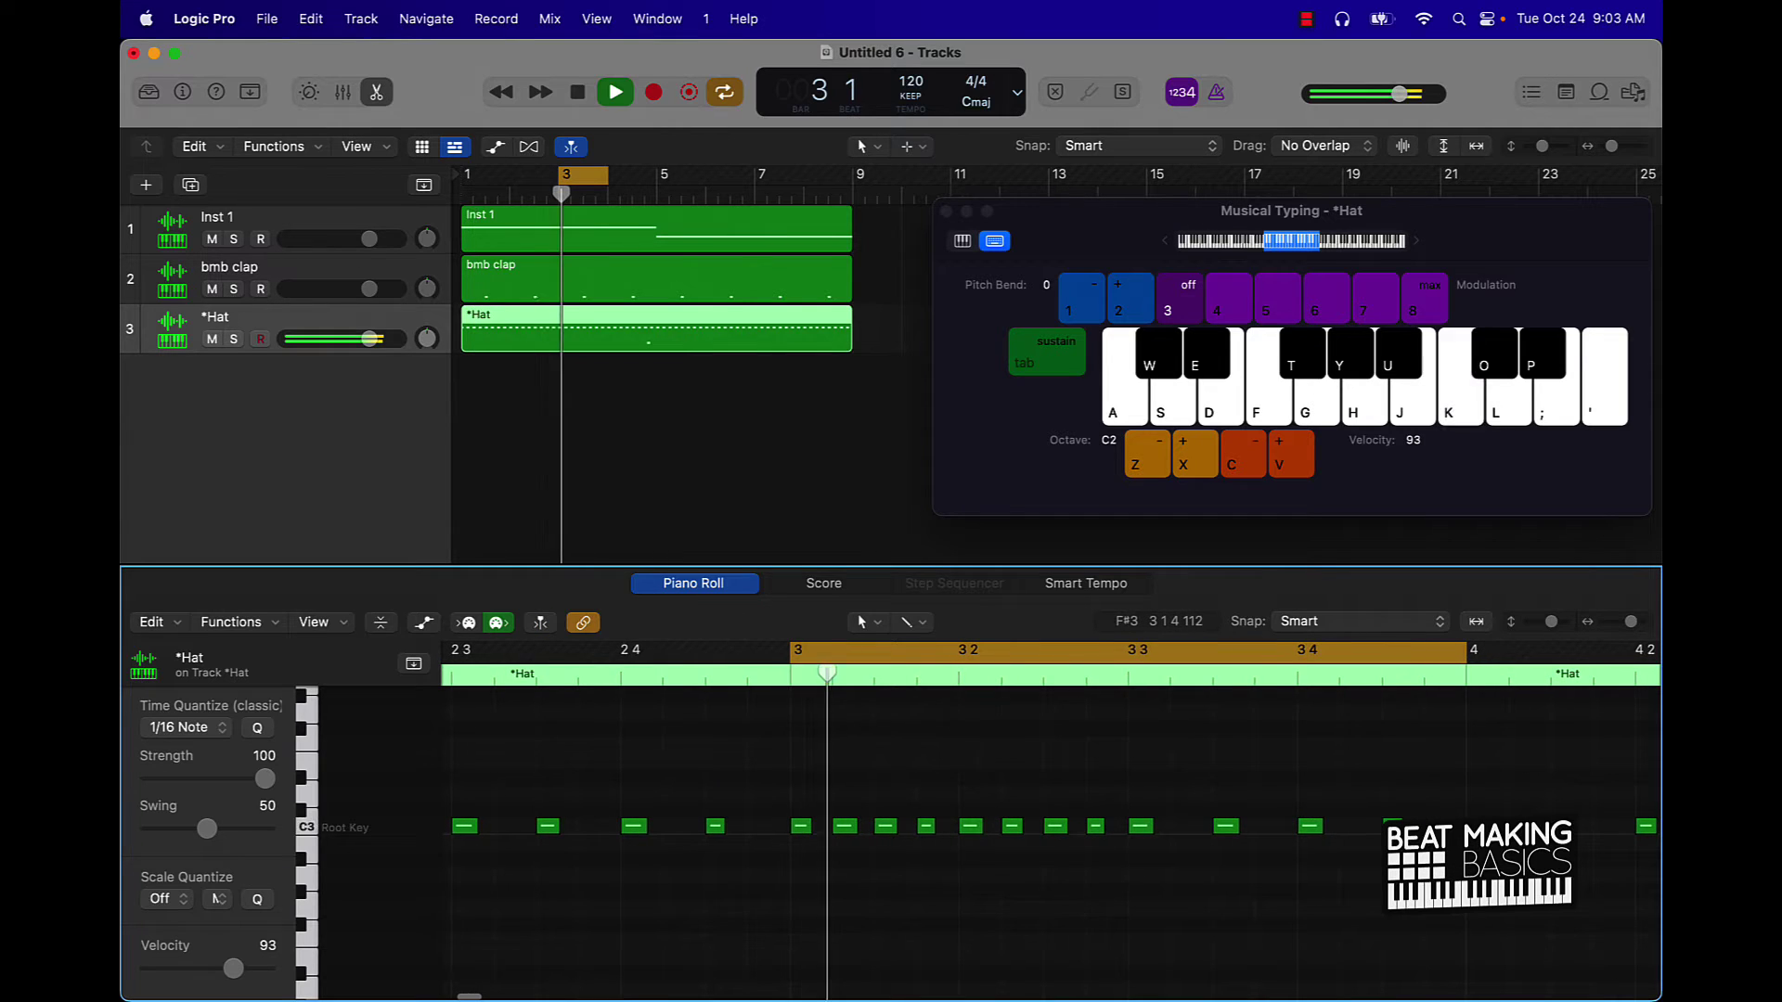
key("space")
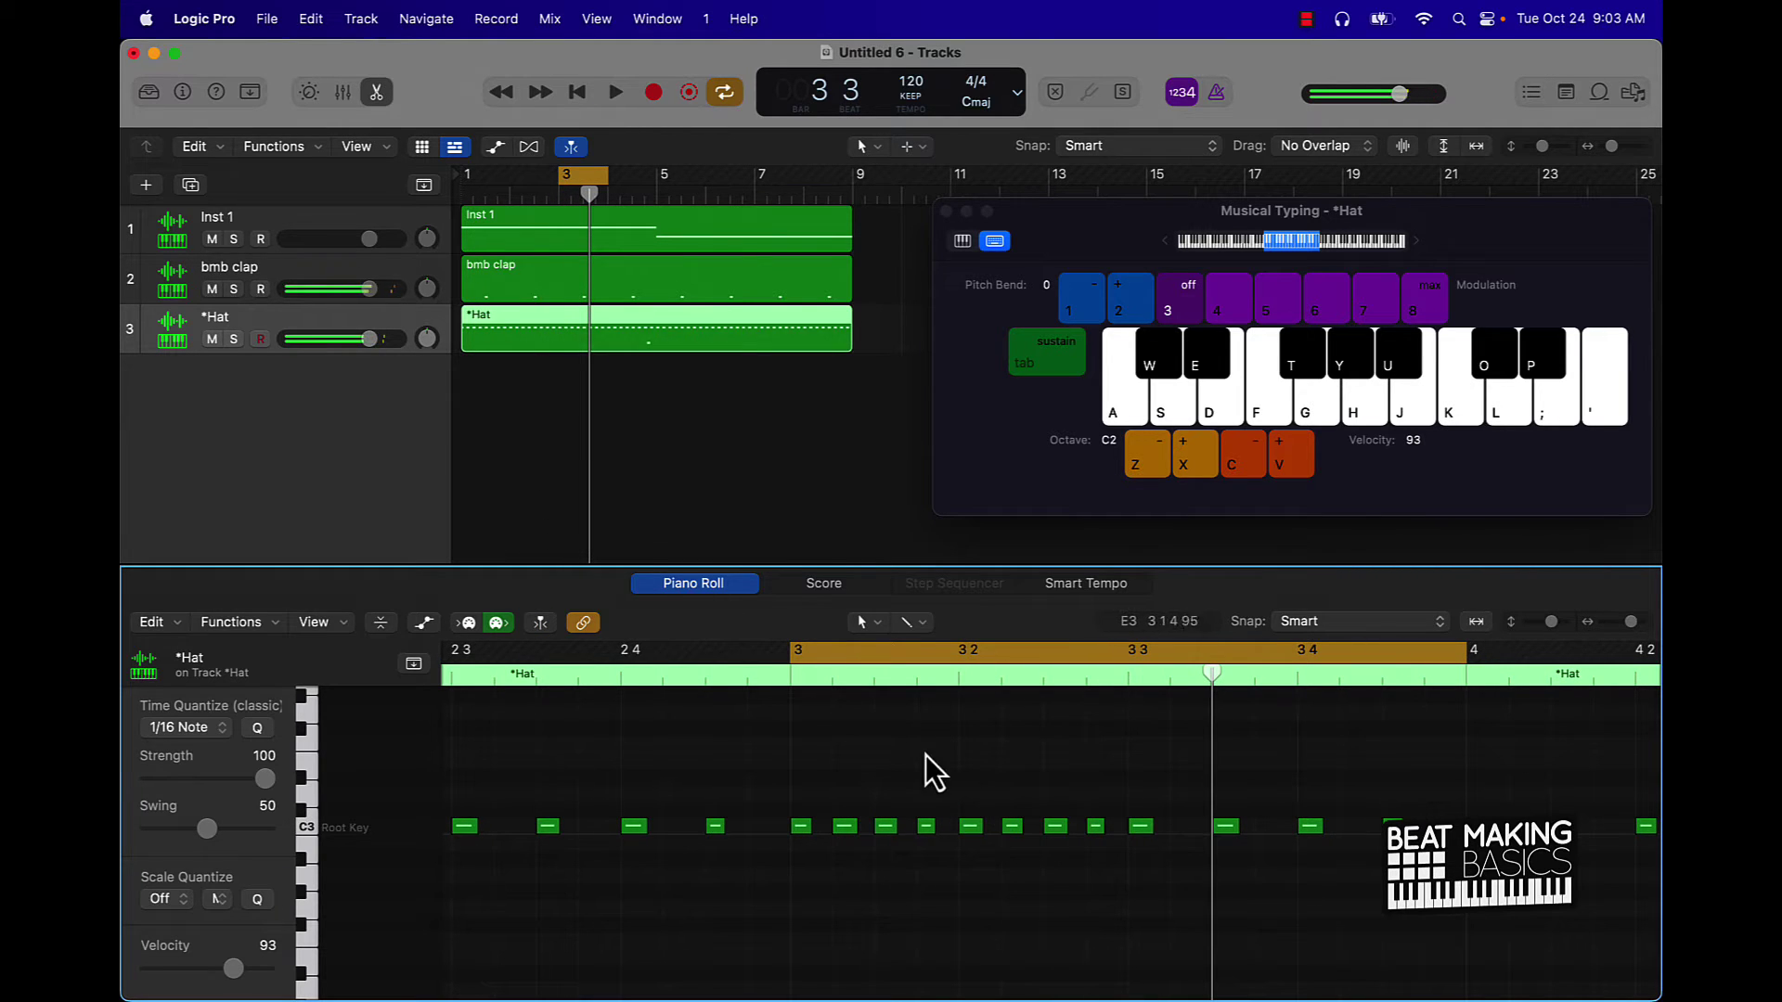
Shorten the nine hi-hat roll notes at the start of bar 3, copy them 120 ticks later between the originals, and audition the roll.
left_click_drag(934, 783, 800, 837)
left_click_drag(1148, 789, 750, 842)
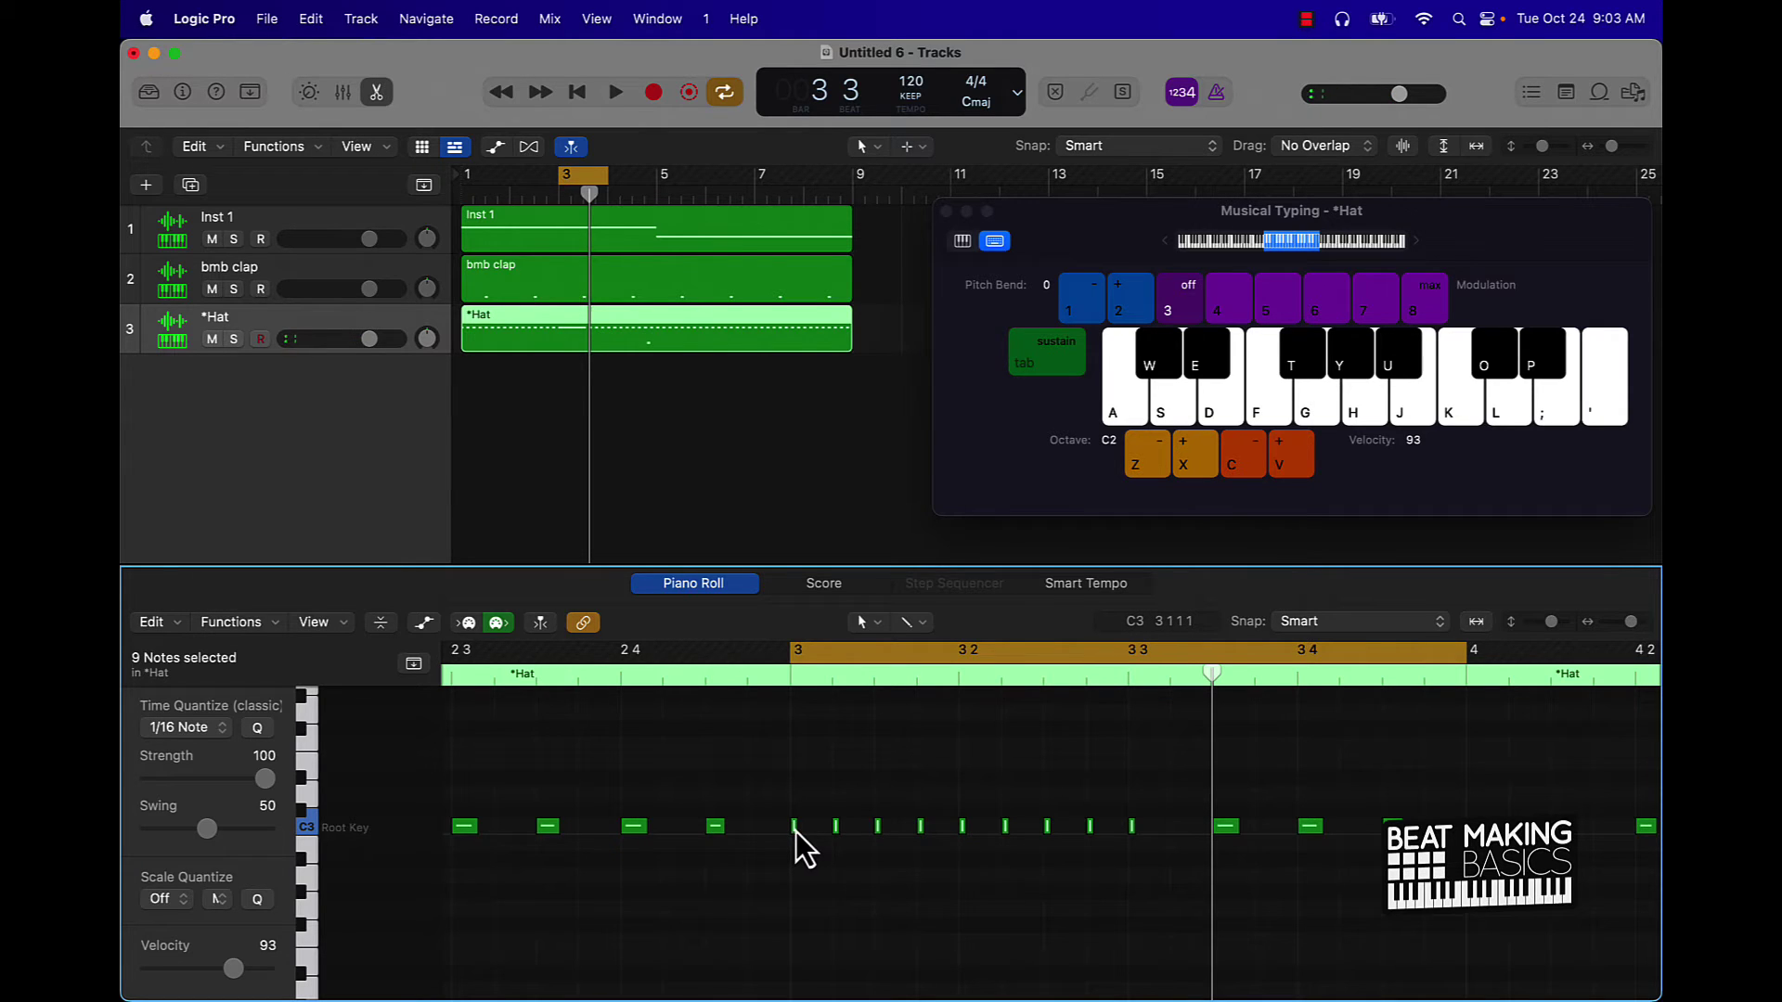
mouse_move(795, 833)
left_click_drag(795, 834, 813, 833)
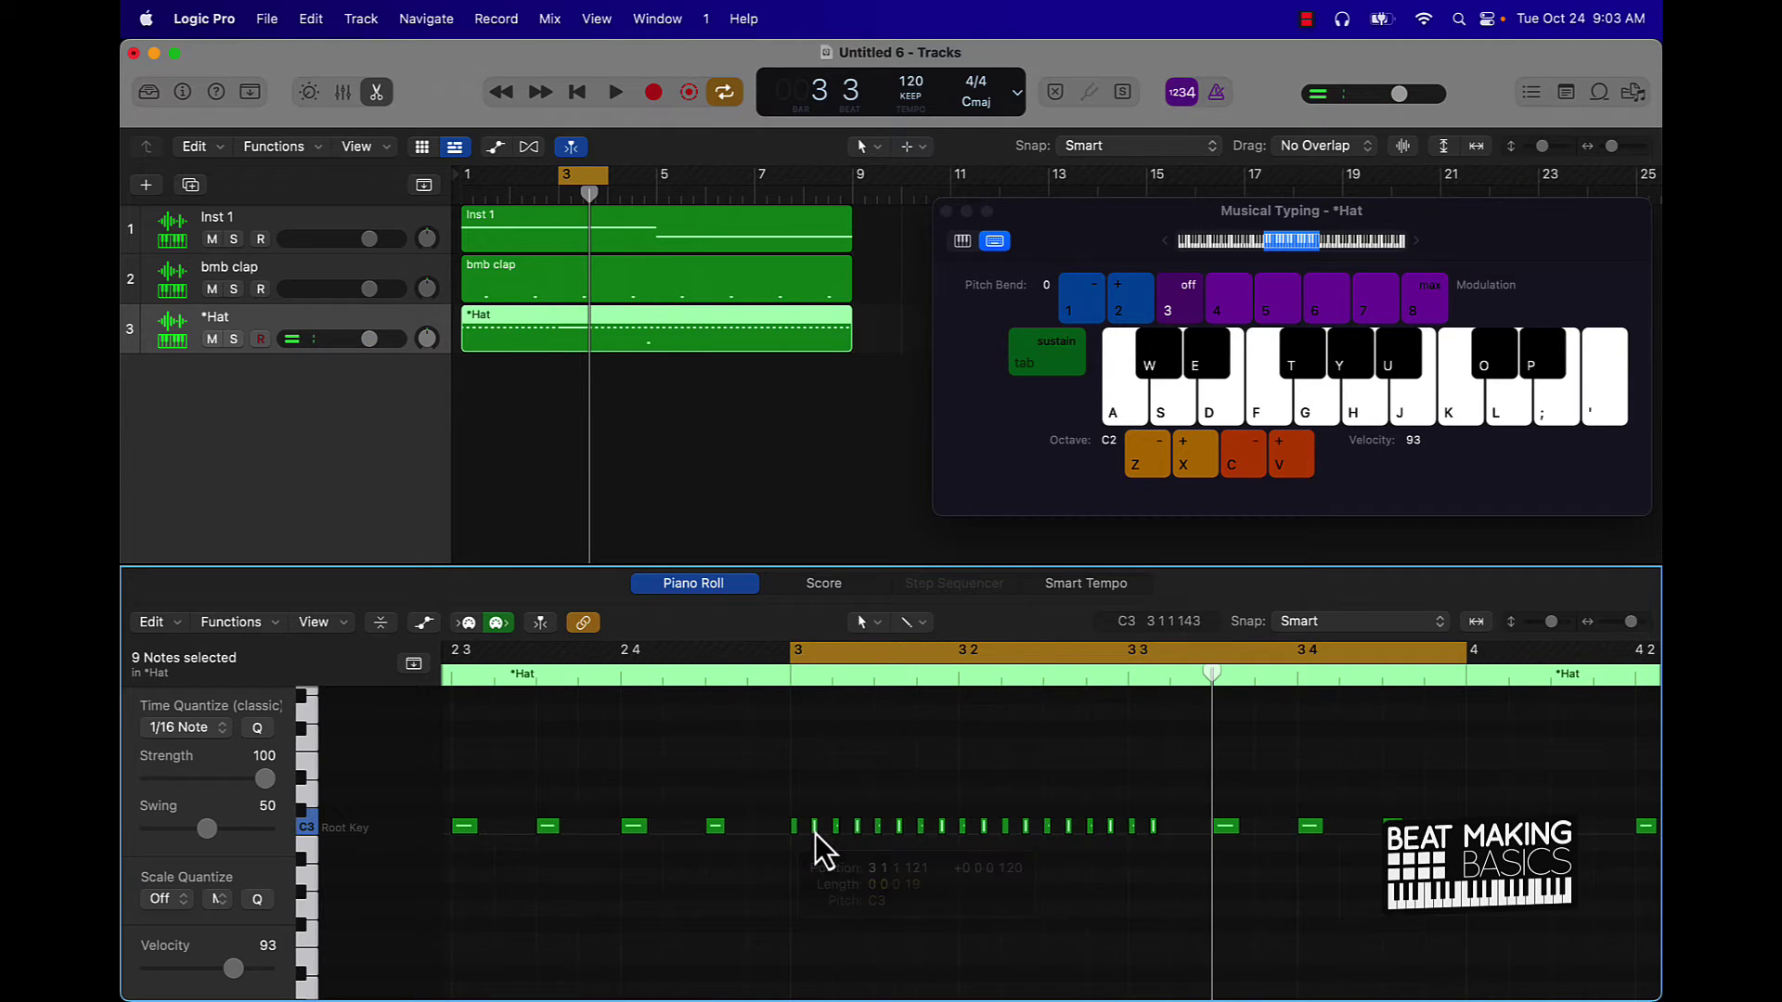
left_click(948, 783)
key("space")
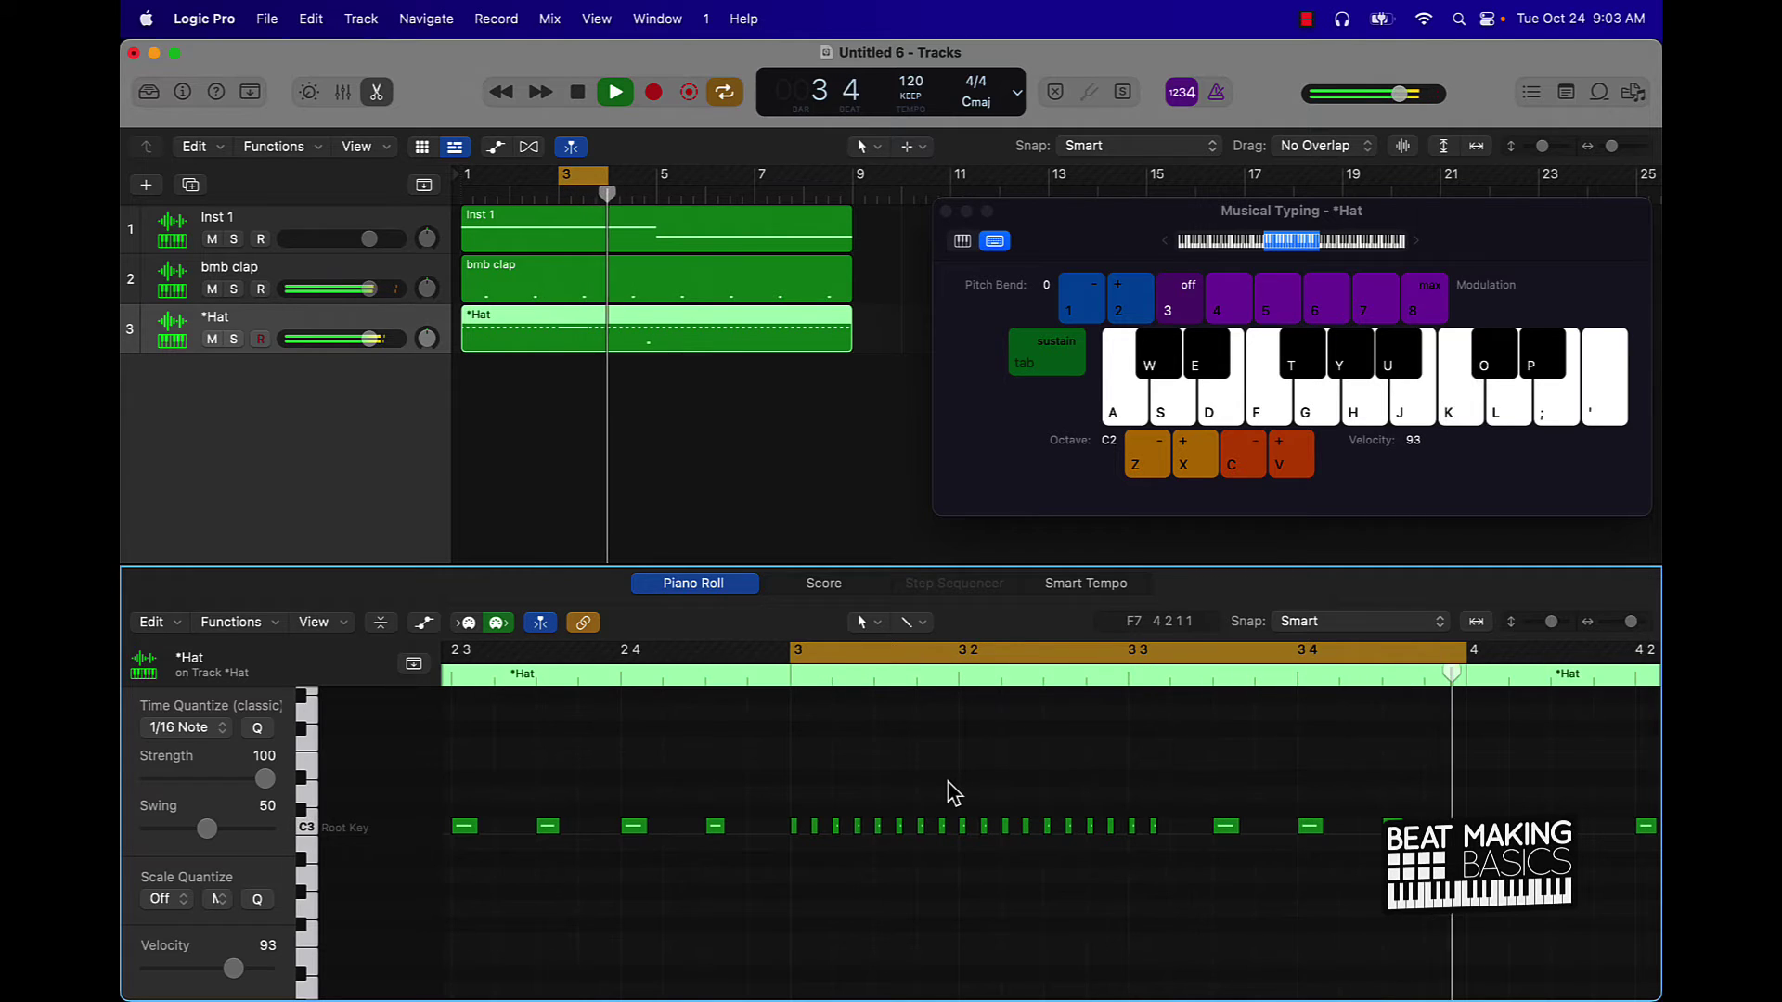
key("space")
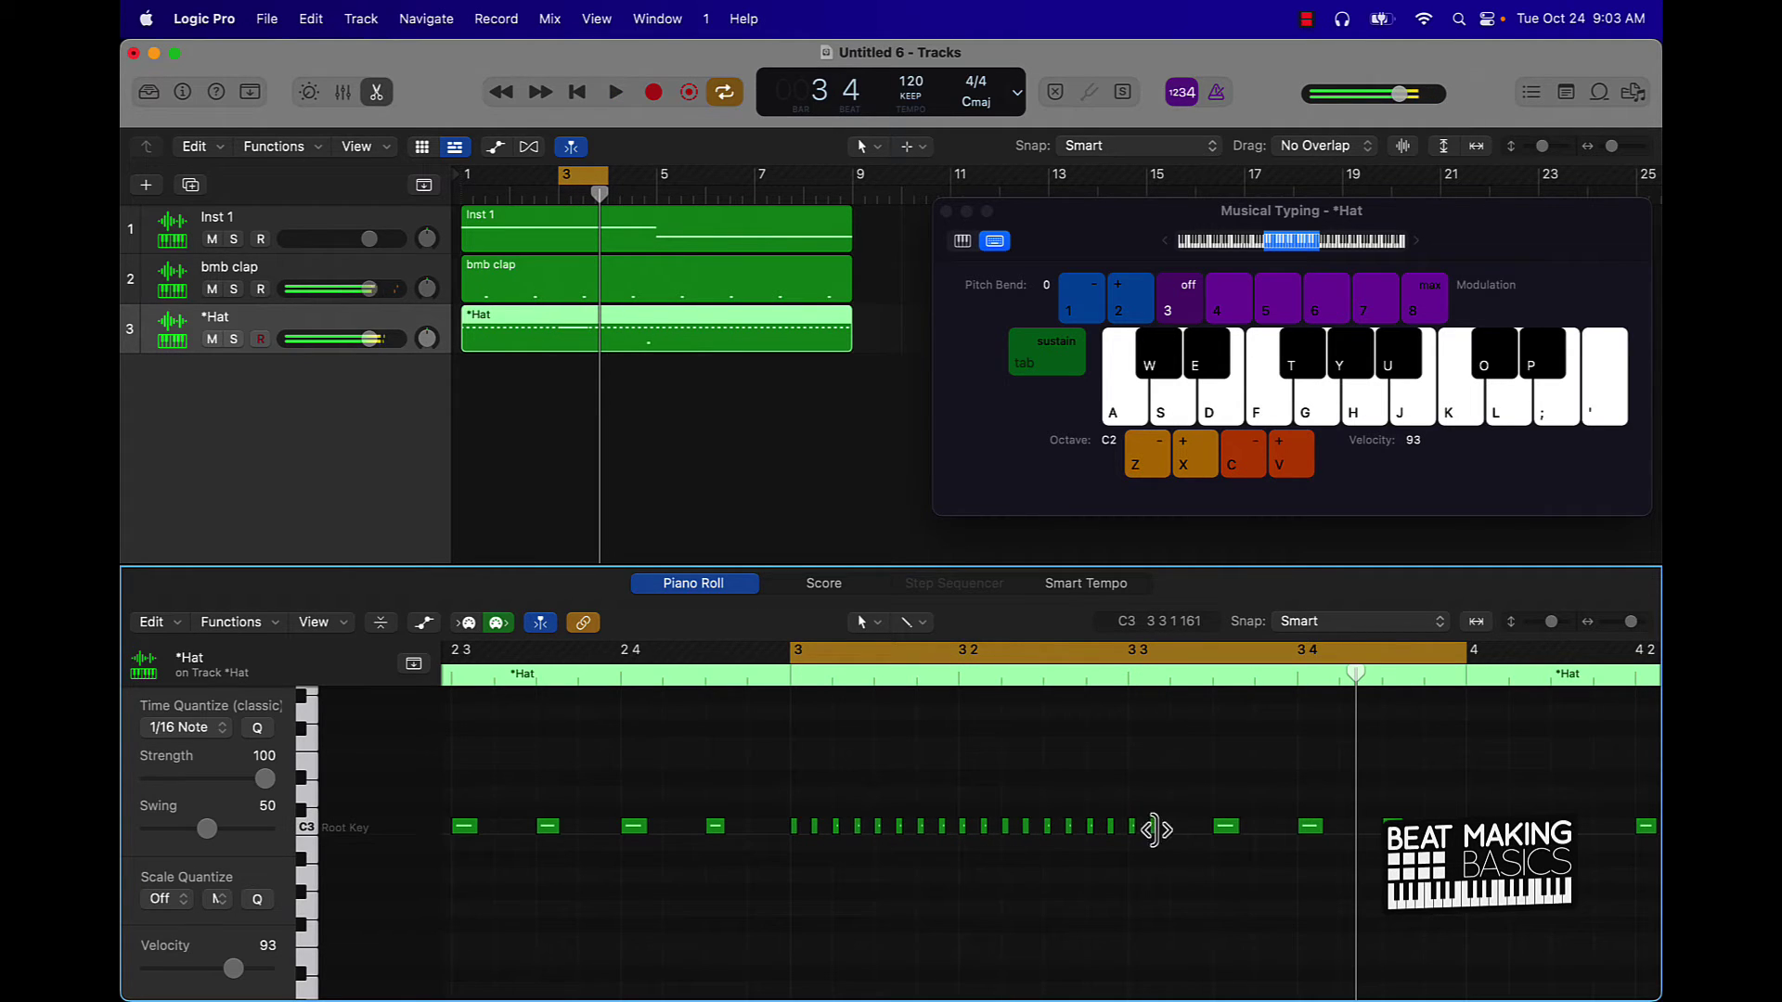
Delete the extra last copied note of the bar 3 roll, just after beat 3, and play the bar.
left_click_drag(1154, 829, 1170, 835)
key("space")
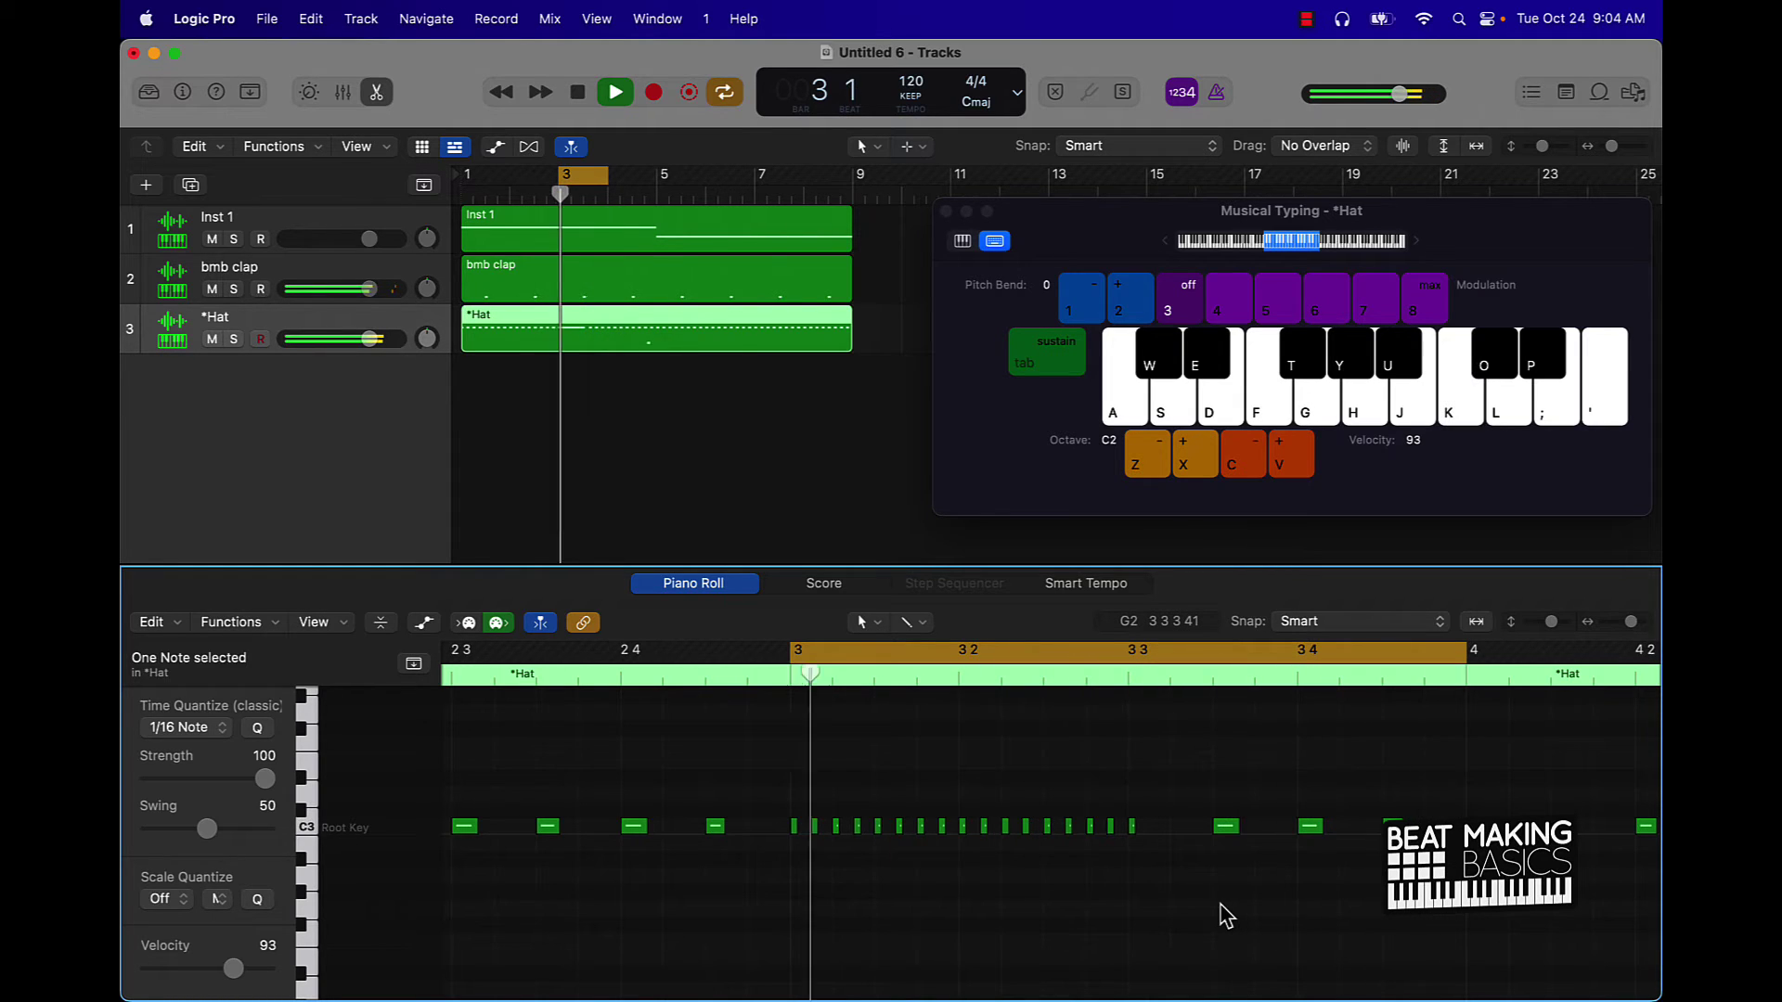
key("space")
Replace the cycle range with one covering only bar 7, where the second hi-hat roll sits.
scroll(1195, 771, "right", 5)
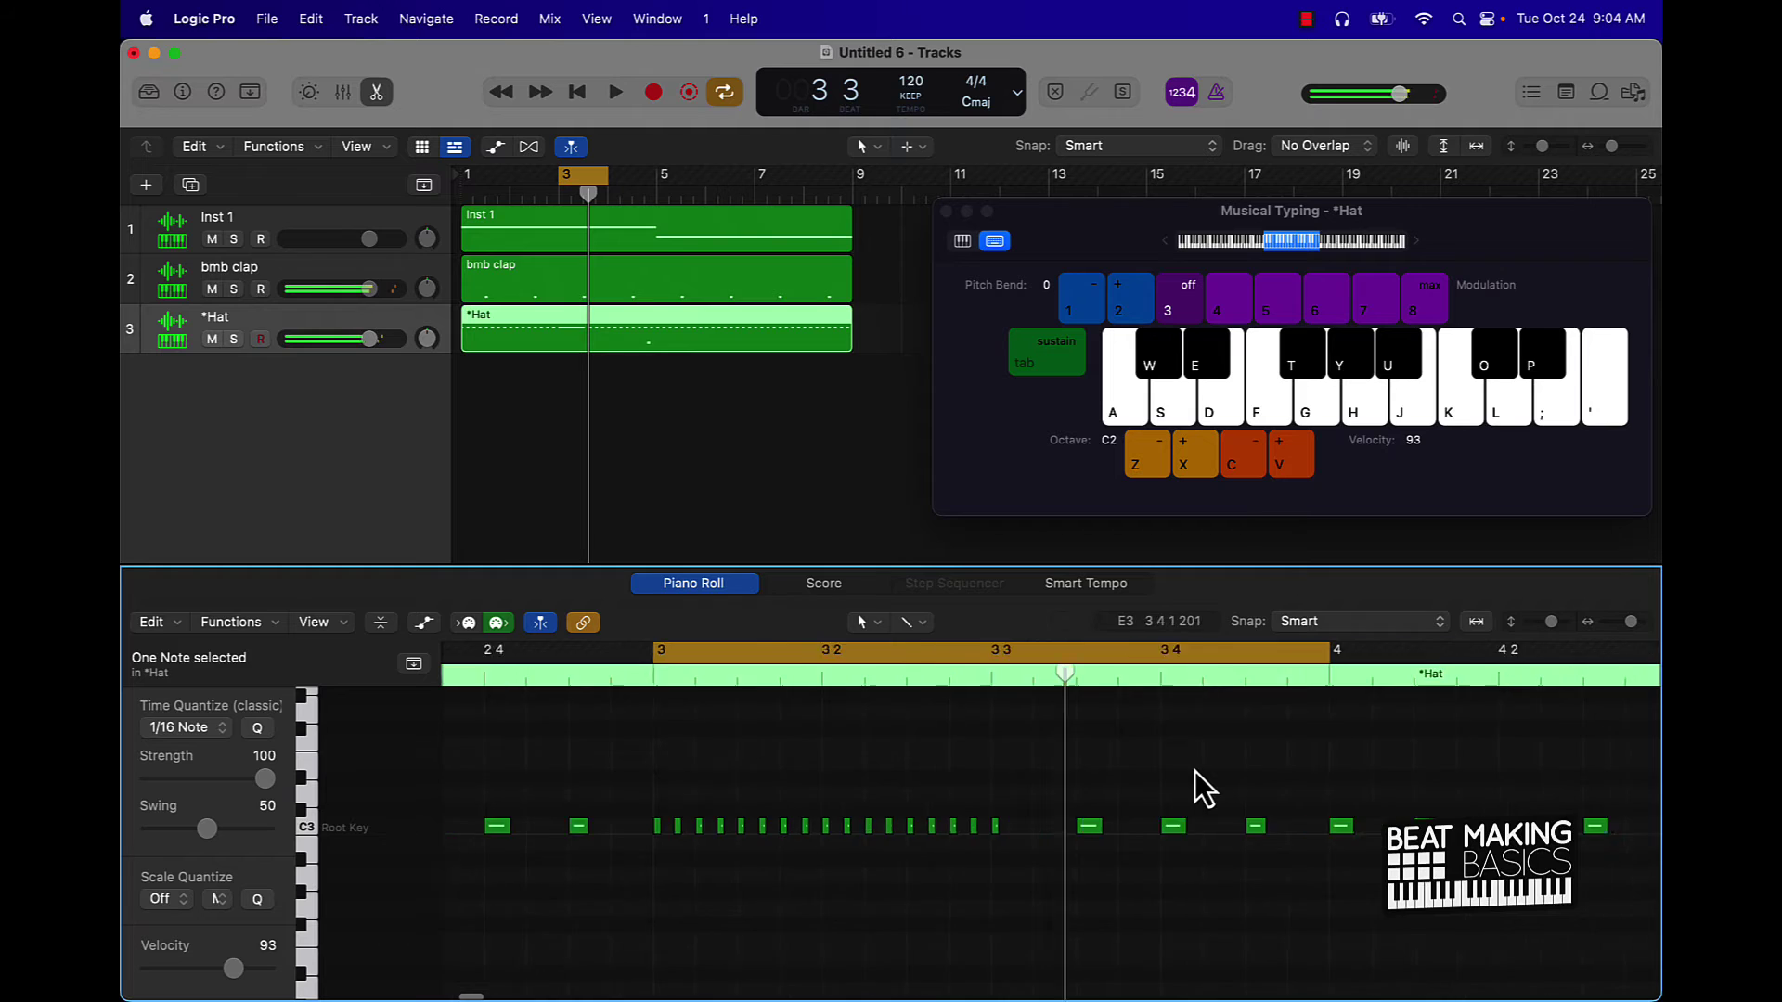
scroll(1188, 793, "right", 5)
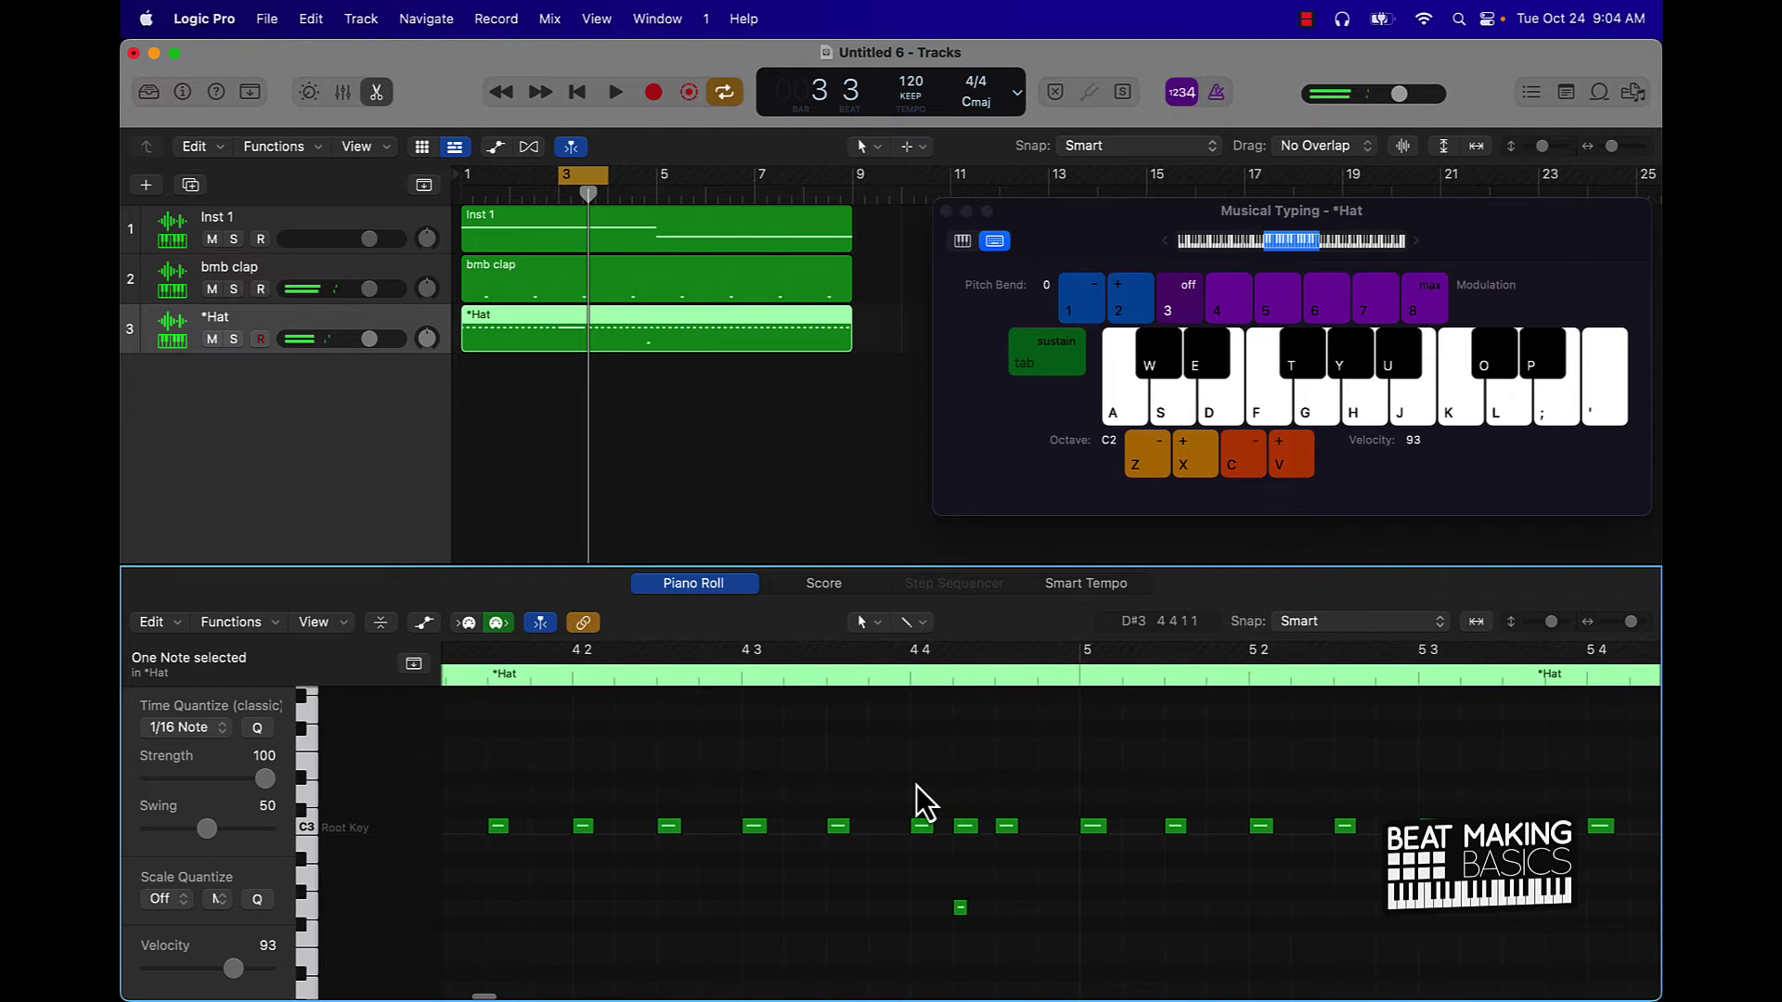
scroll(1021, 761, "left", 5)
left_click(1194, 649)
scroll(1313, 733, "right", 5)
scroll(1313, 747, "right", 15)
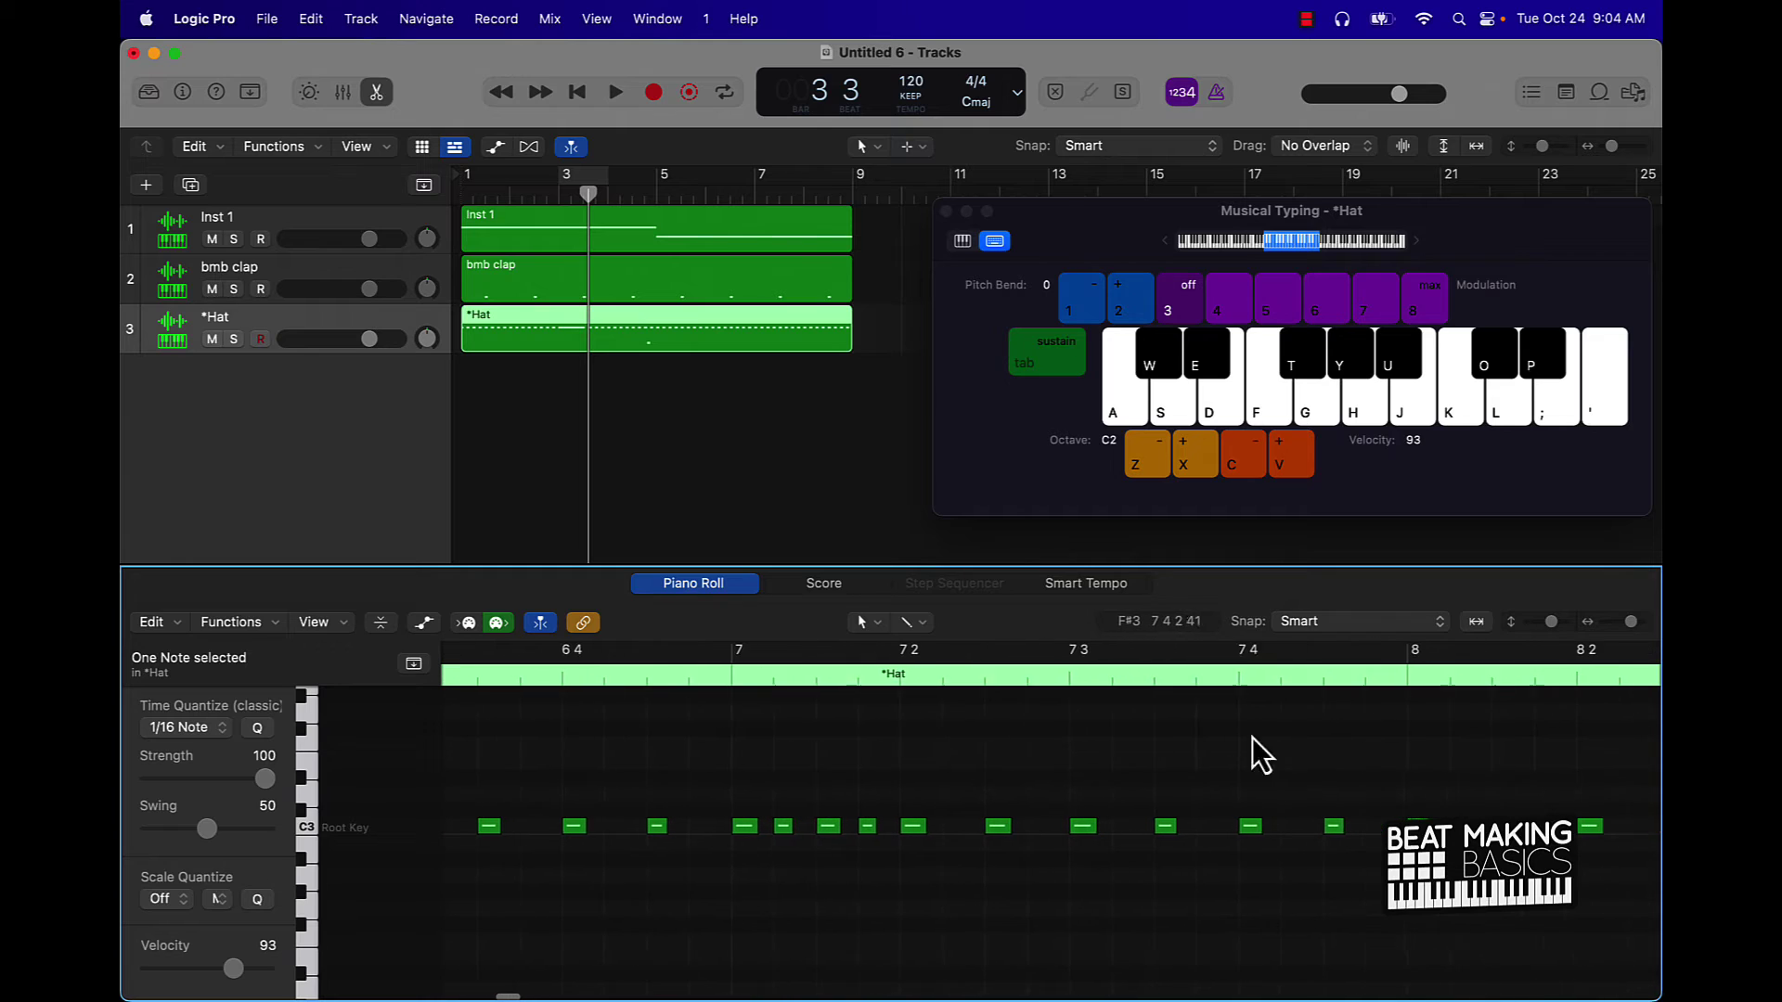
left_click_drag(742, 648, 1401, 728)
Shorten the five hi-hat roll notes at the start of bar 7, copy them between the originals, and audition the faster roll.
left_click_drag(931, 790, 734, 850)
left_click_drag(882, 828, 761, 831)
key("space")
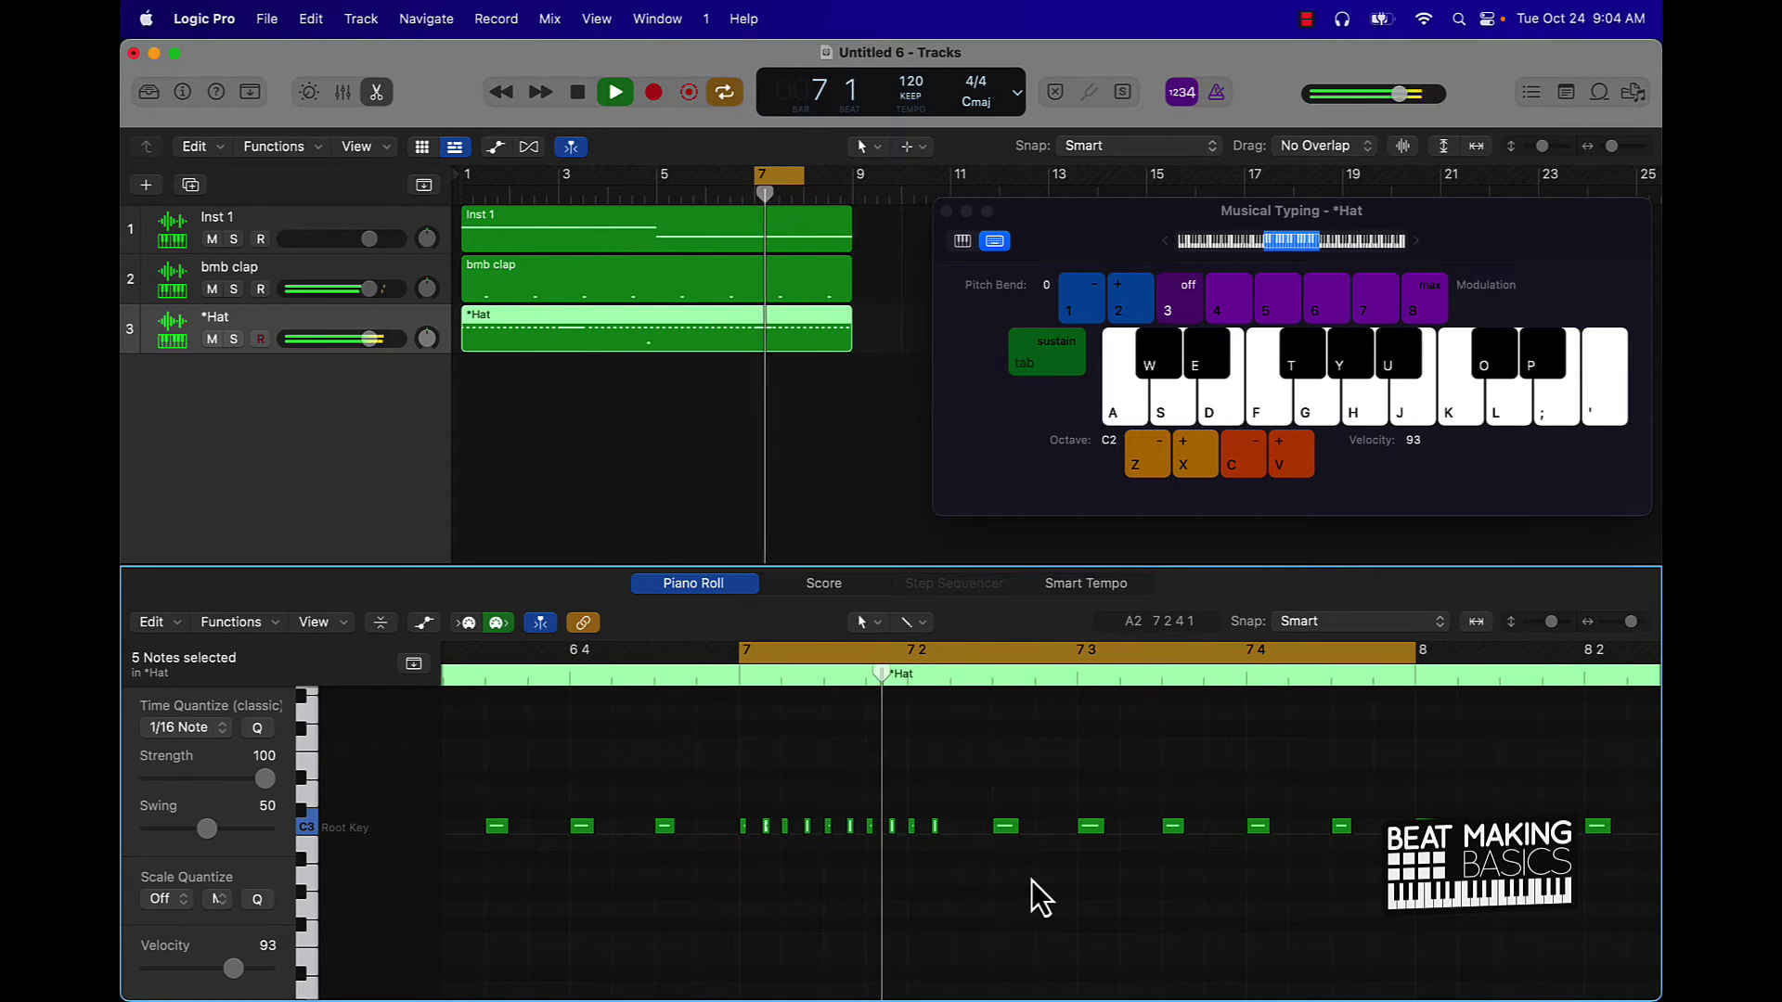
left_click(990, 865)
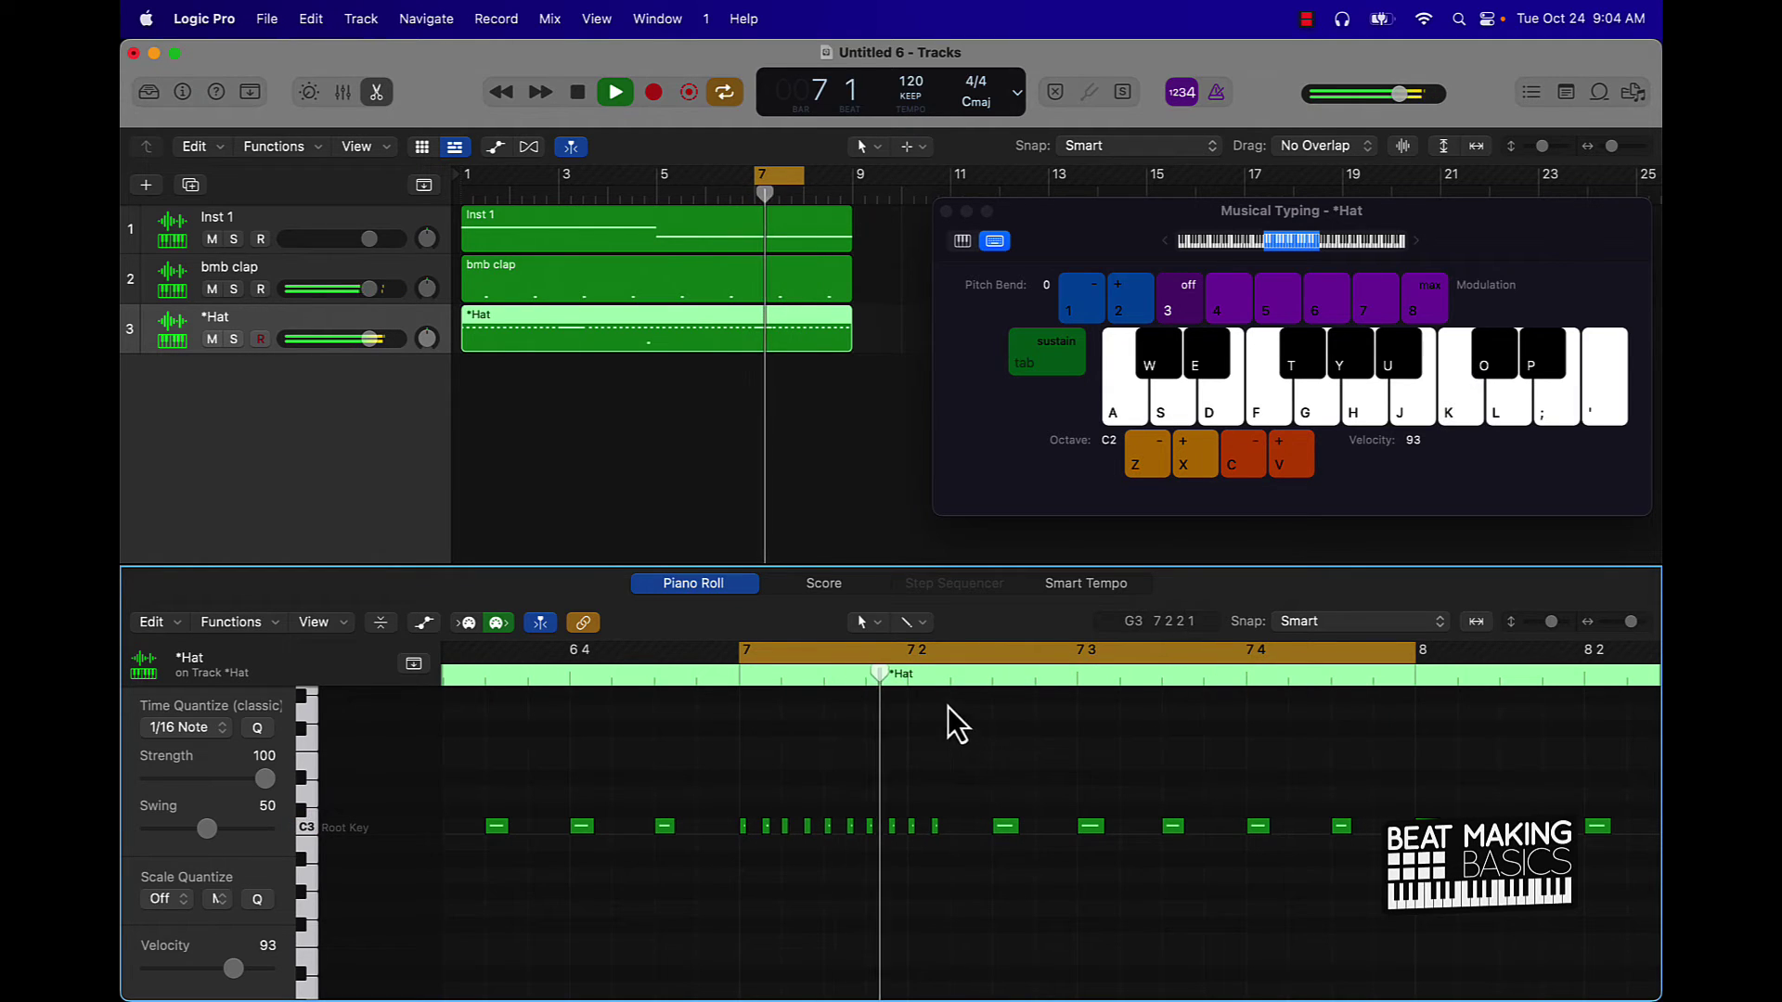
key("space")
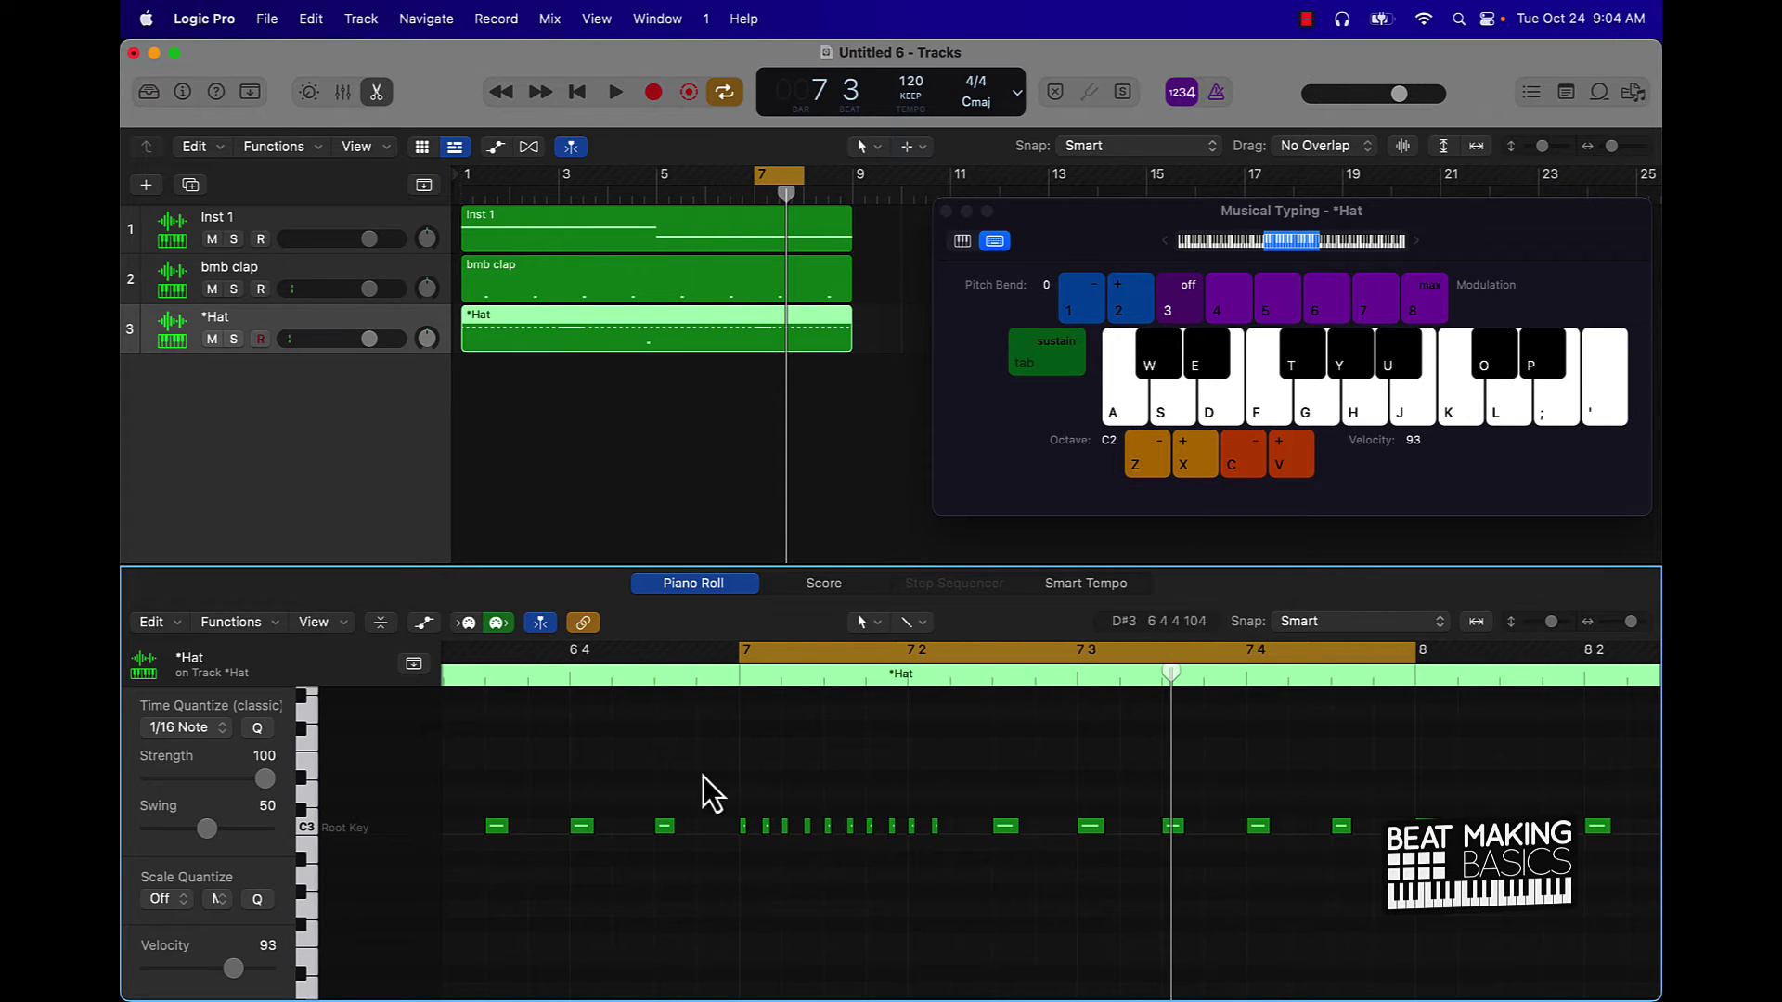
Show the Piano Roll's Automation/MIDI area set to Ch. 1: Note Velocity for the hi-hat roll in bar 7.
left_click(425, 624)
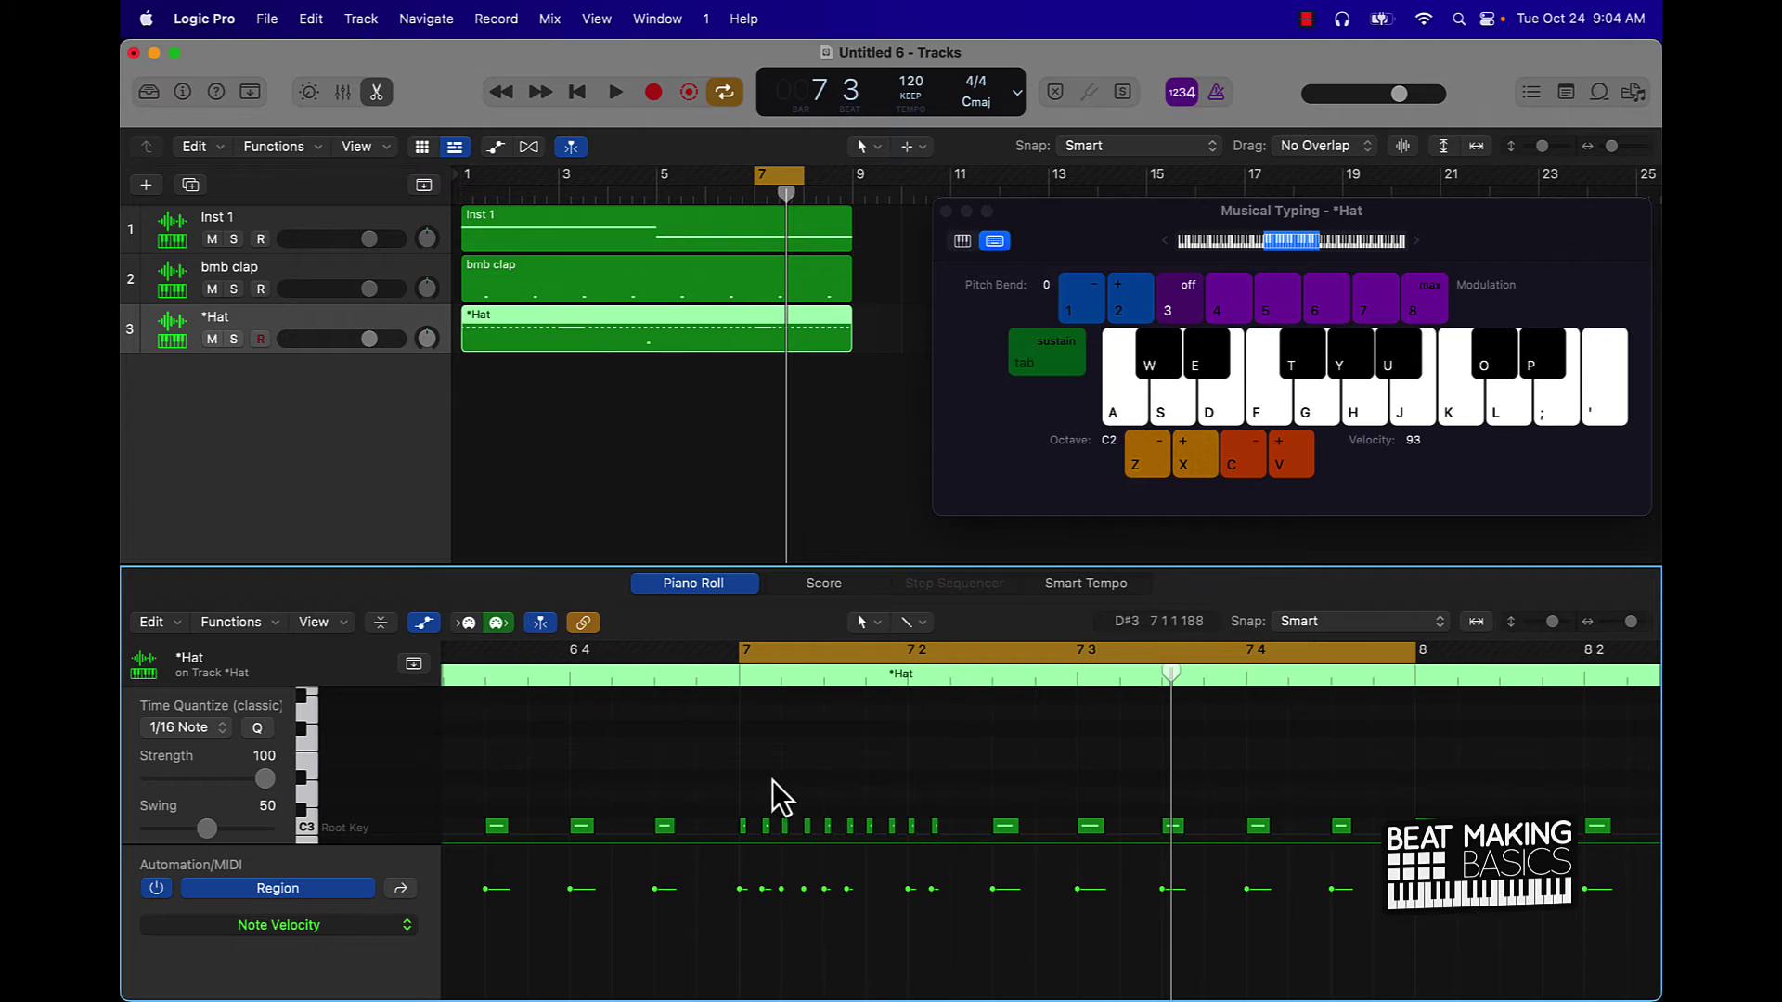
left_click(399, 888)
left_click(405, 922)
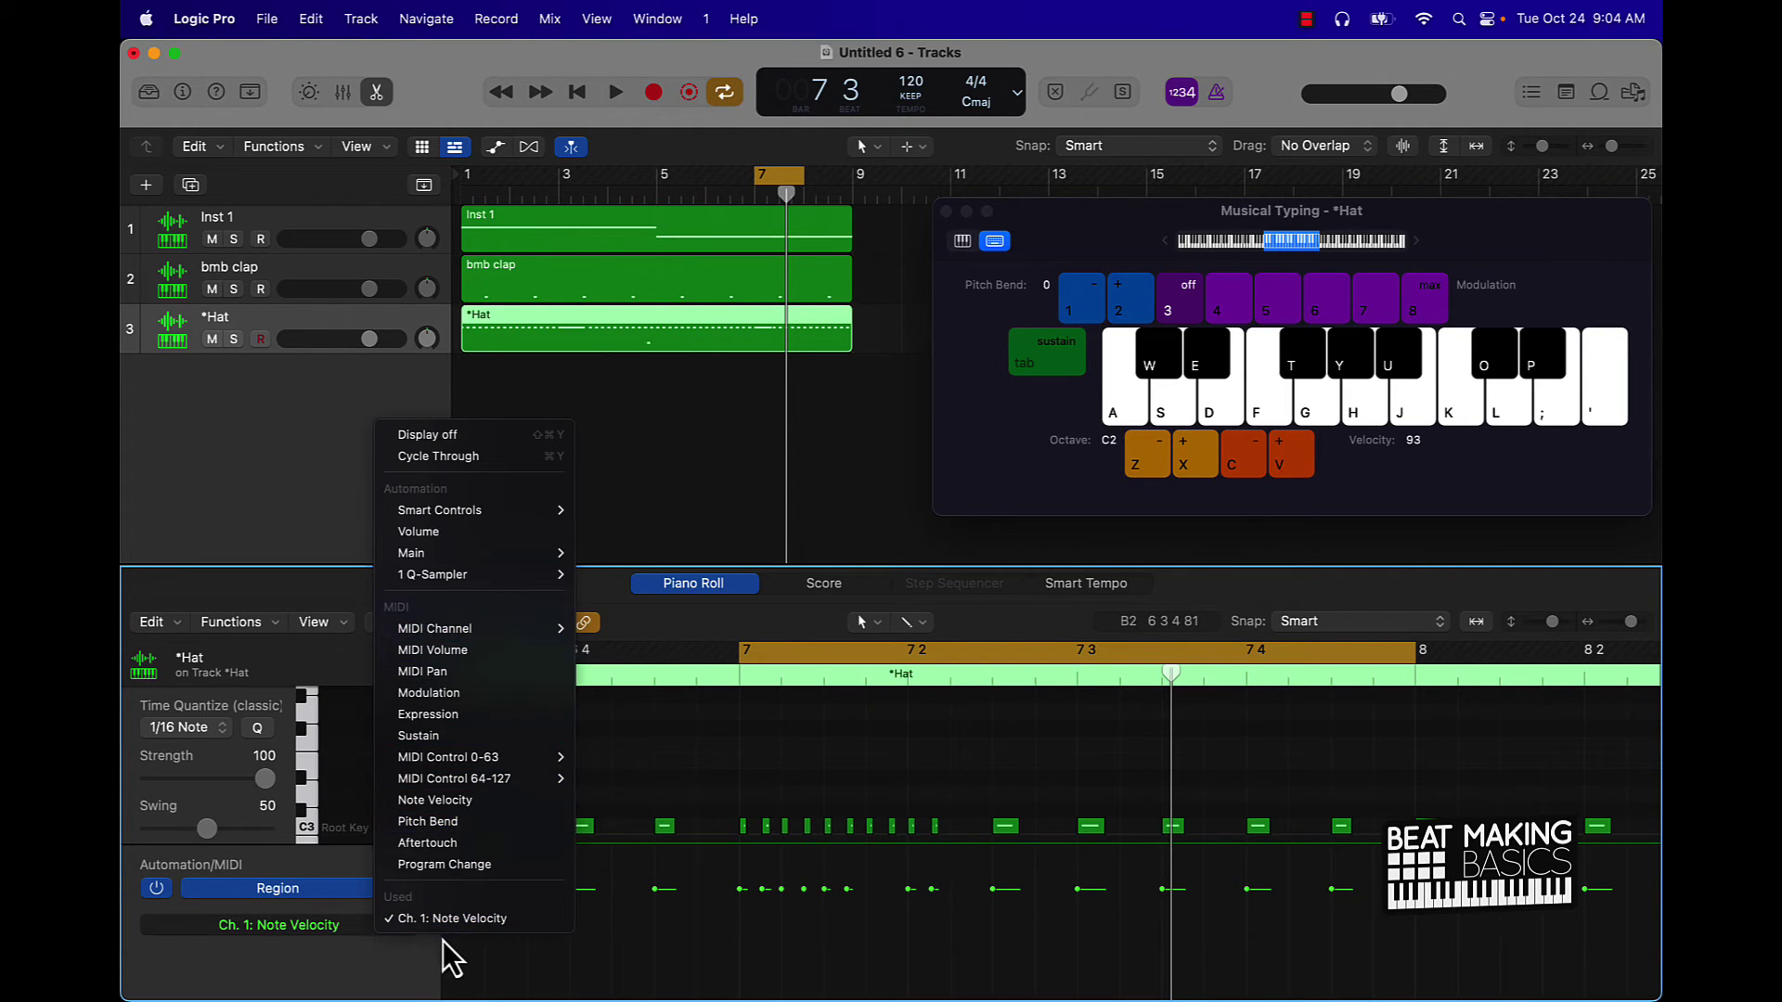
left_click(477, 922)
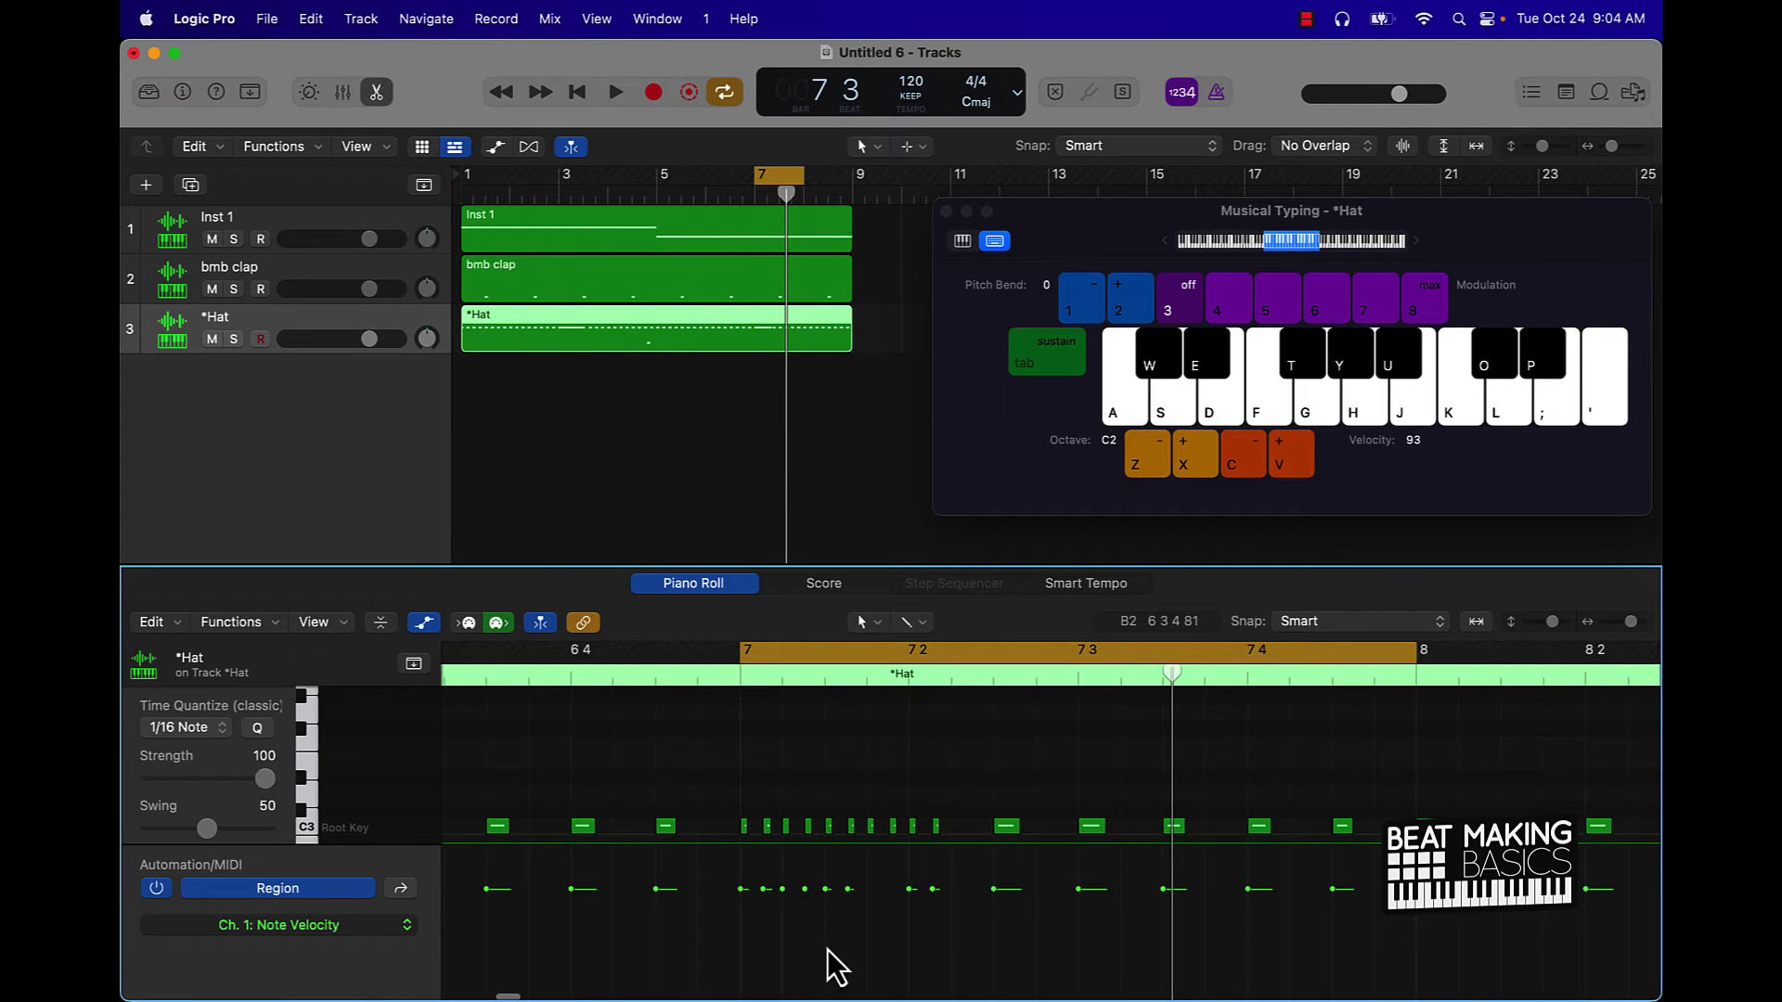
scroll(782, 939, "right", 2)
scroll(832, 771, "down", 3)
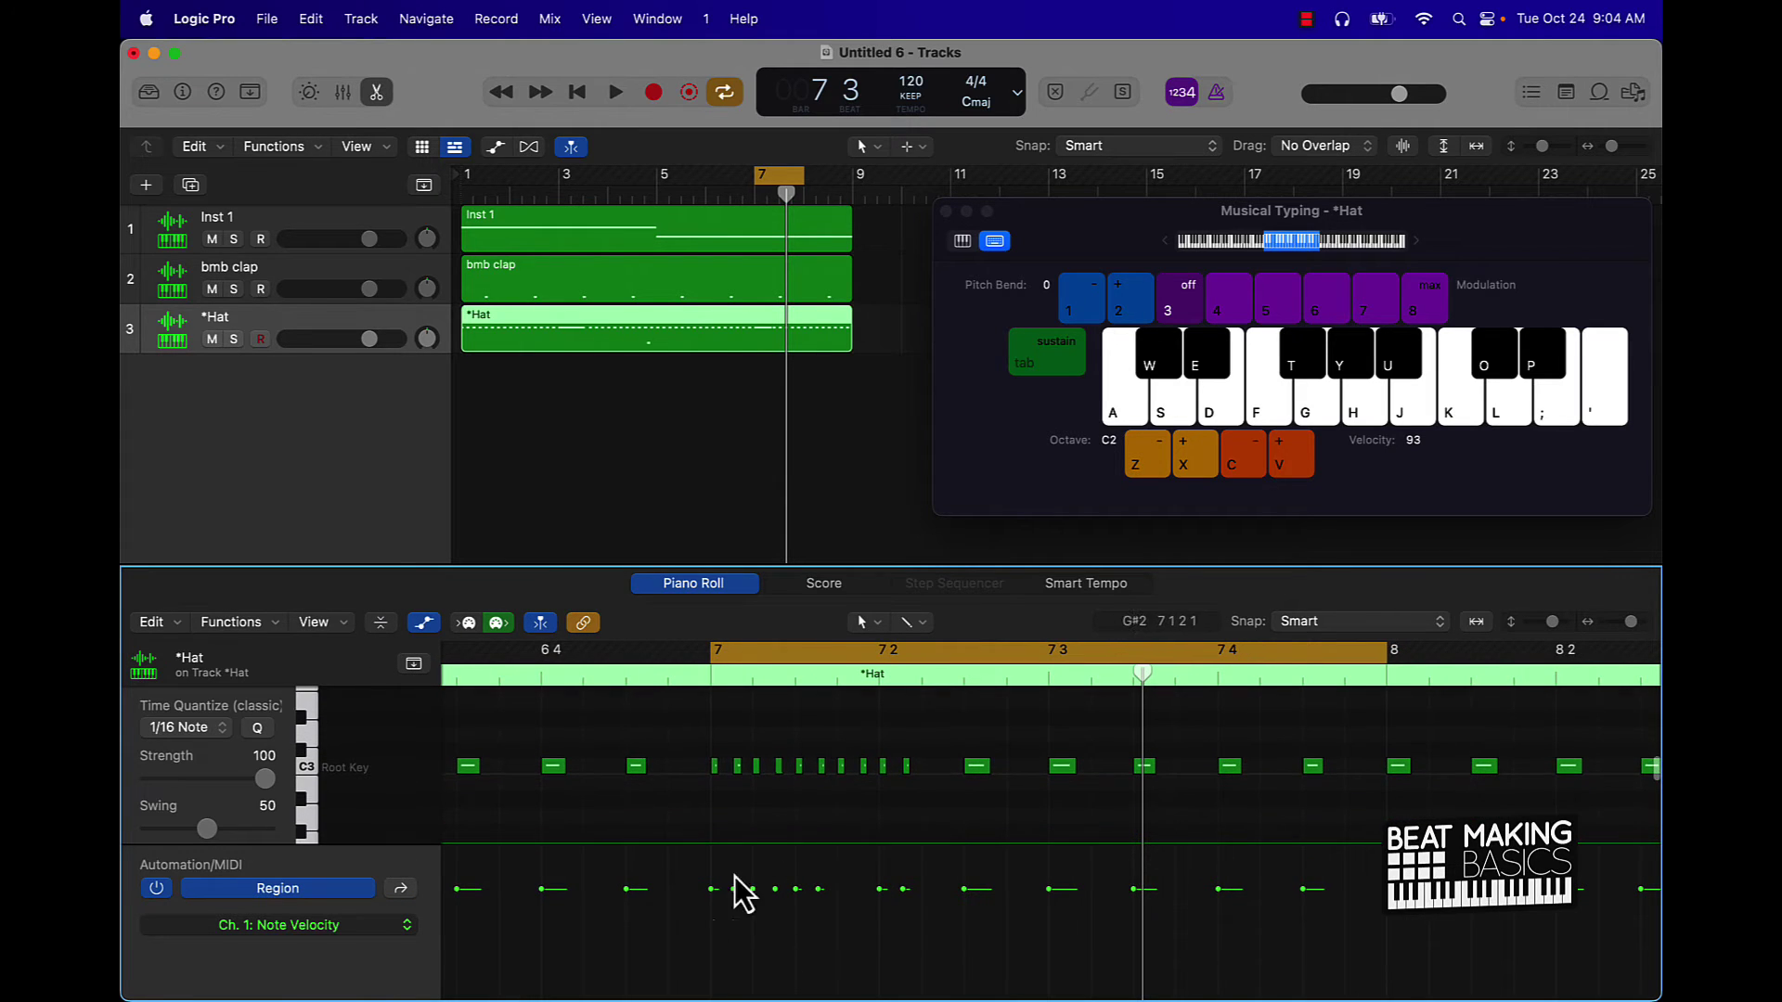
scroll(687, 841, "down", 1)
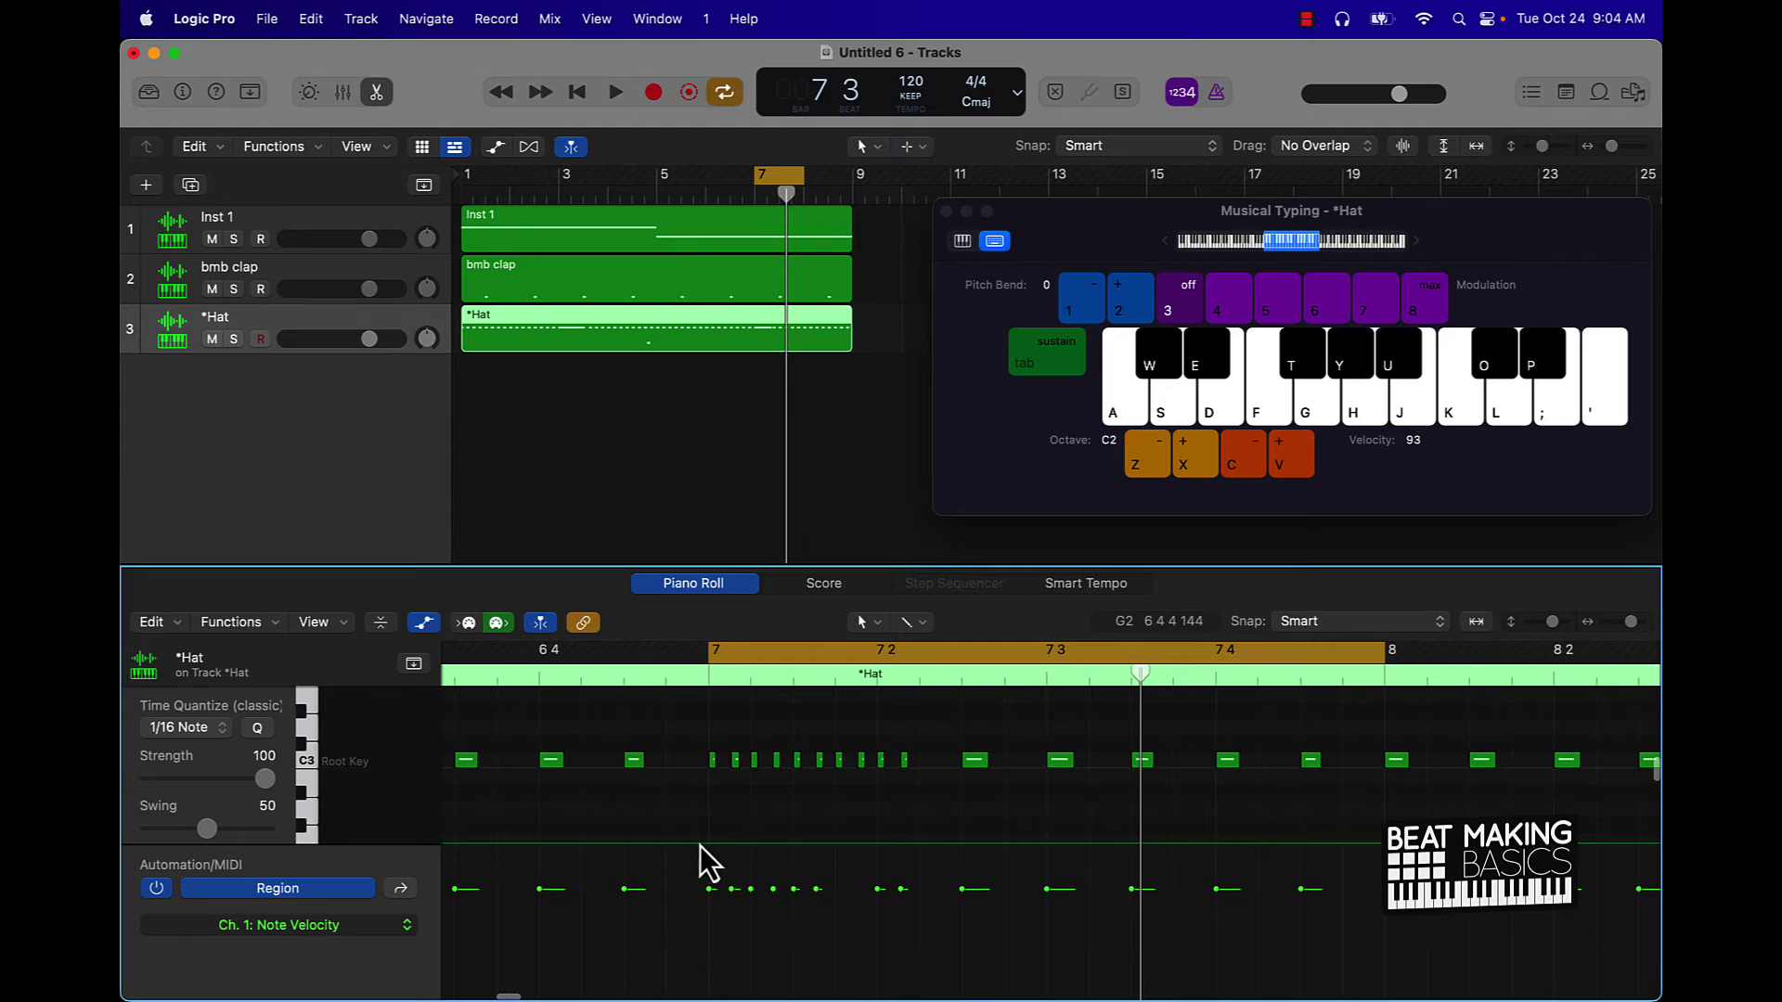
scroll(893, 806, "right", 1)
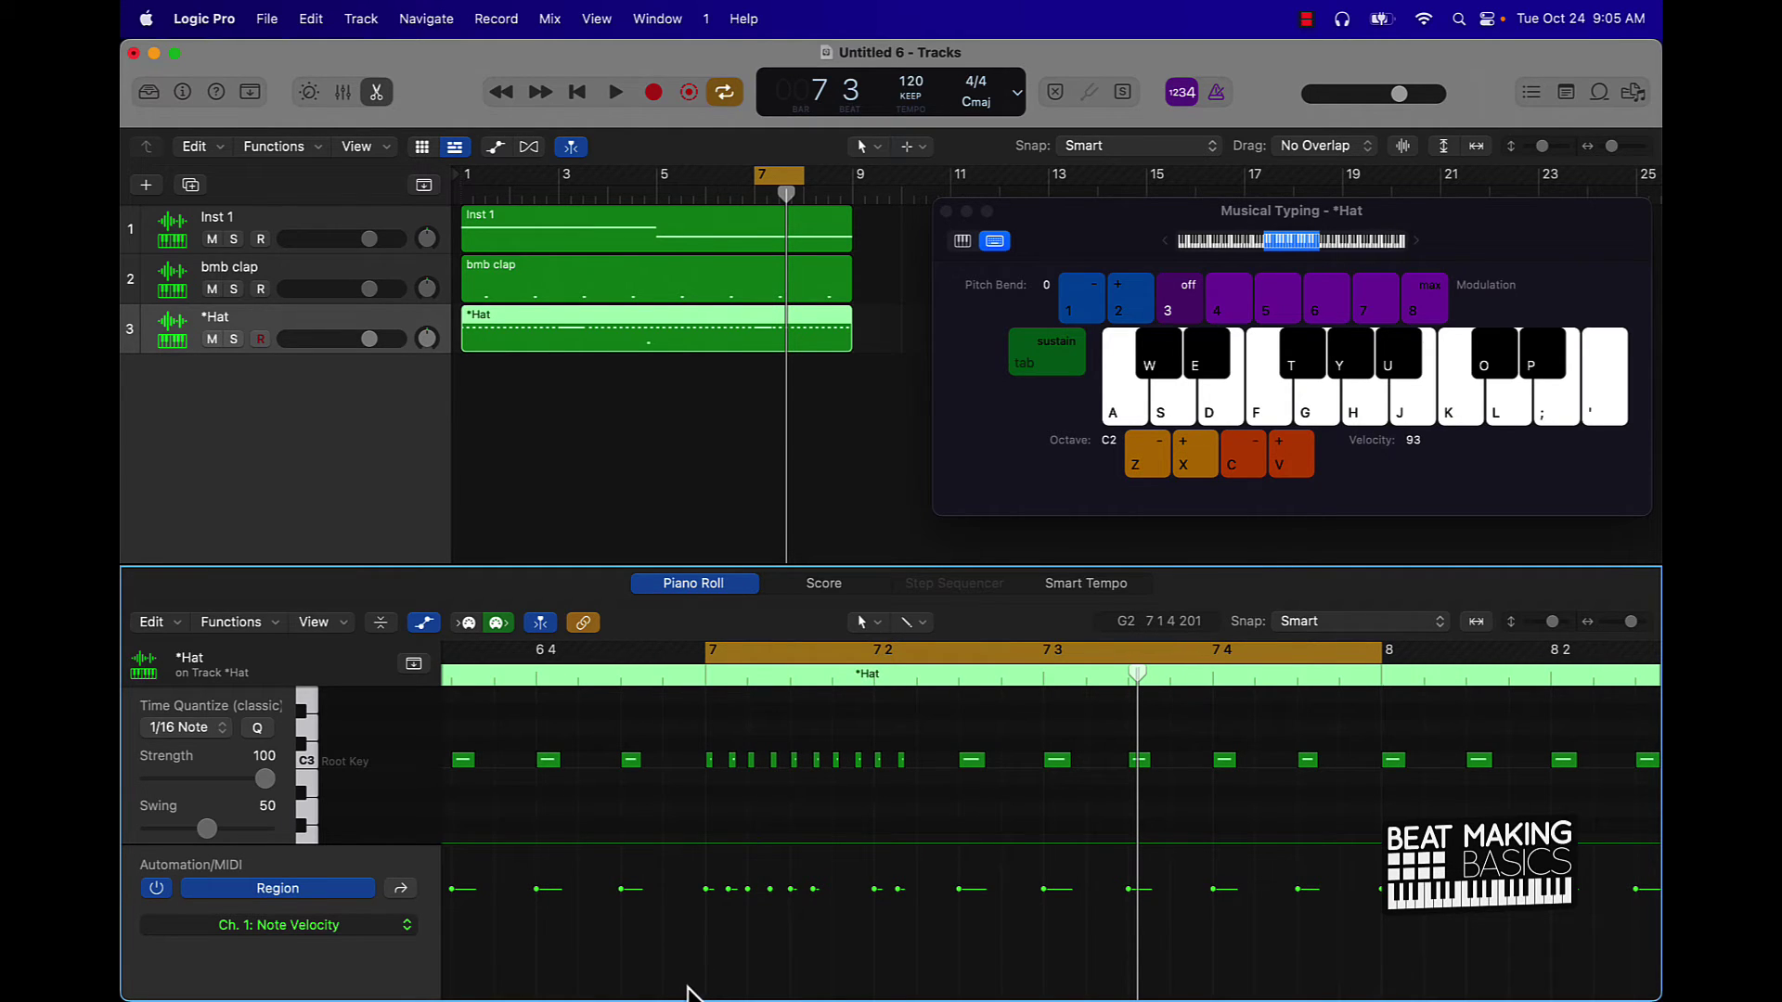
Try steep rising velocity ramps across the ten roll notes at the start of bar 7, auditioning them in the loop.
left_click_drag(685, 988, 928, 893)
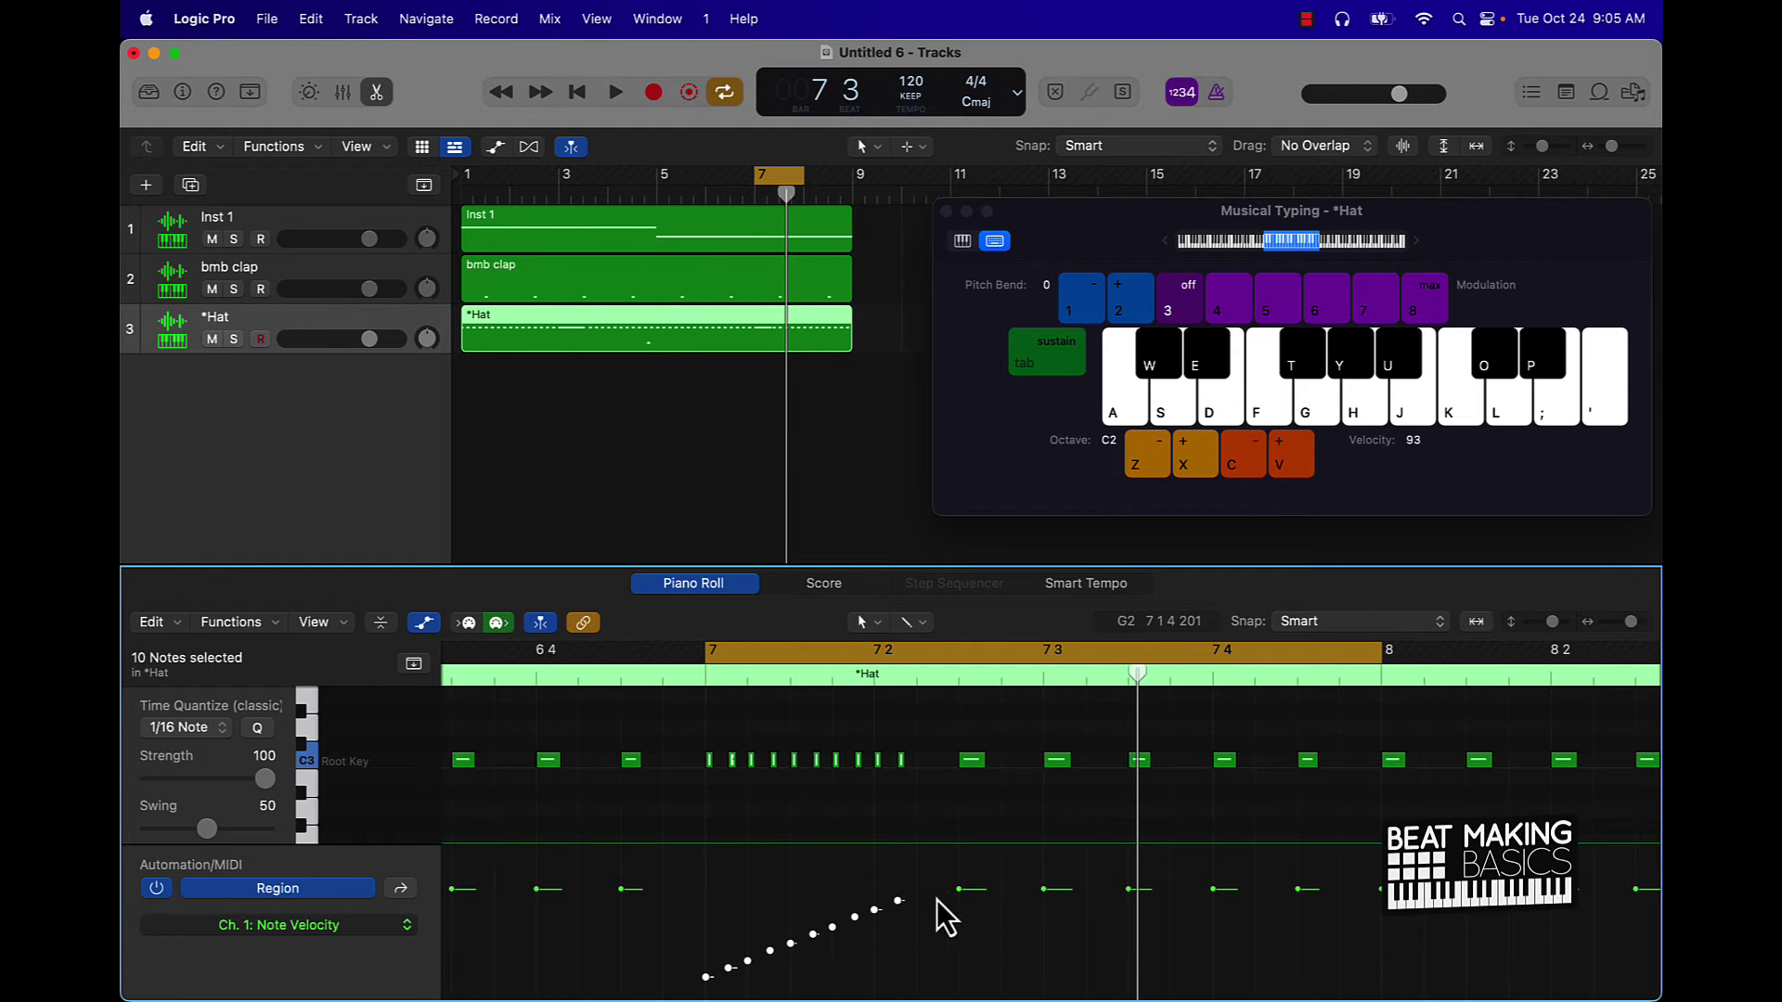
key("space")
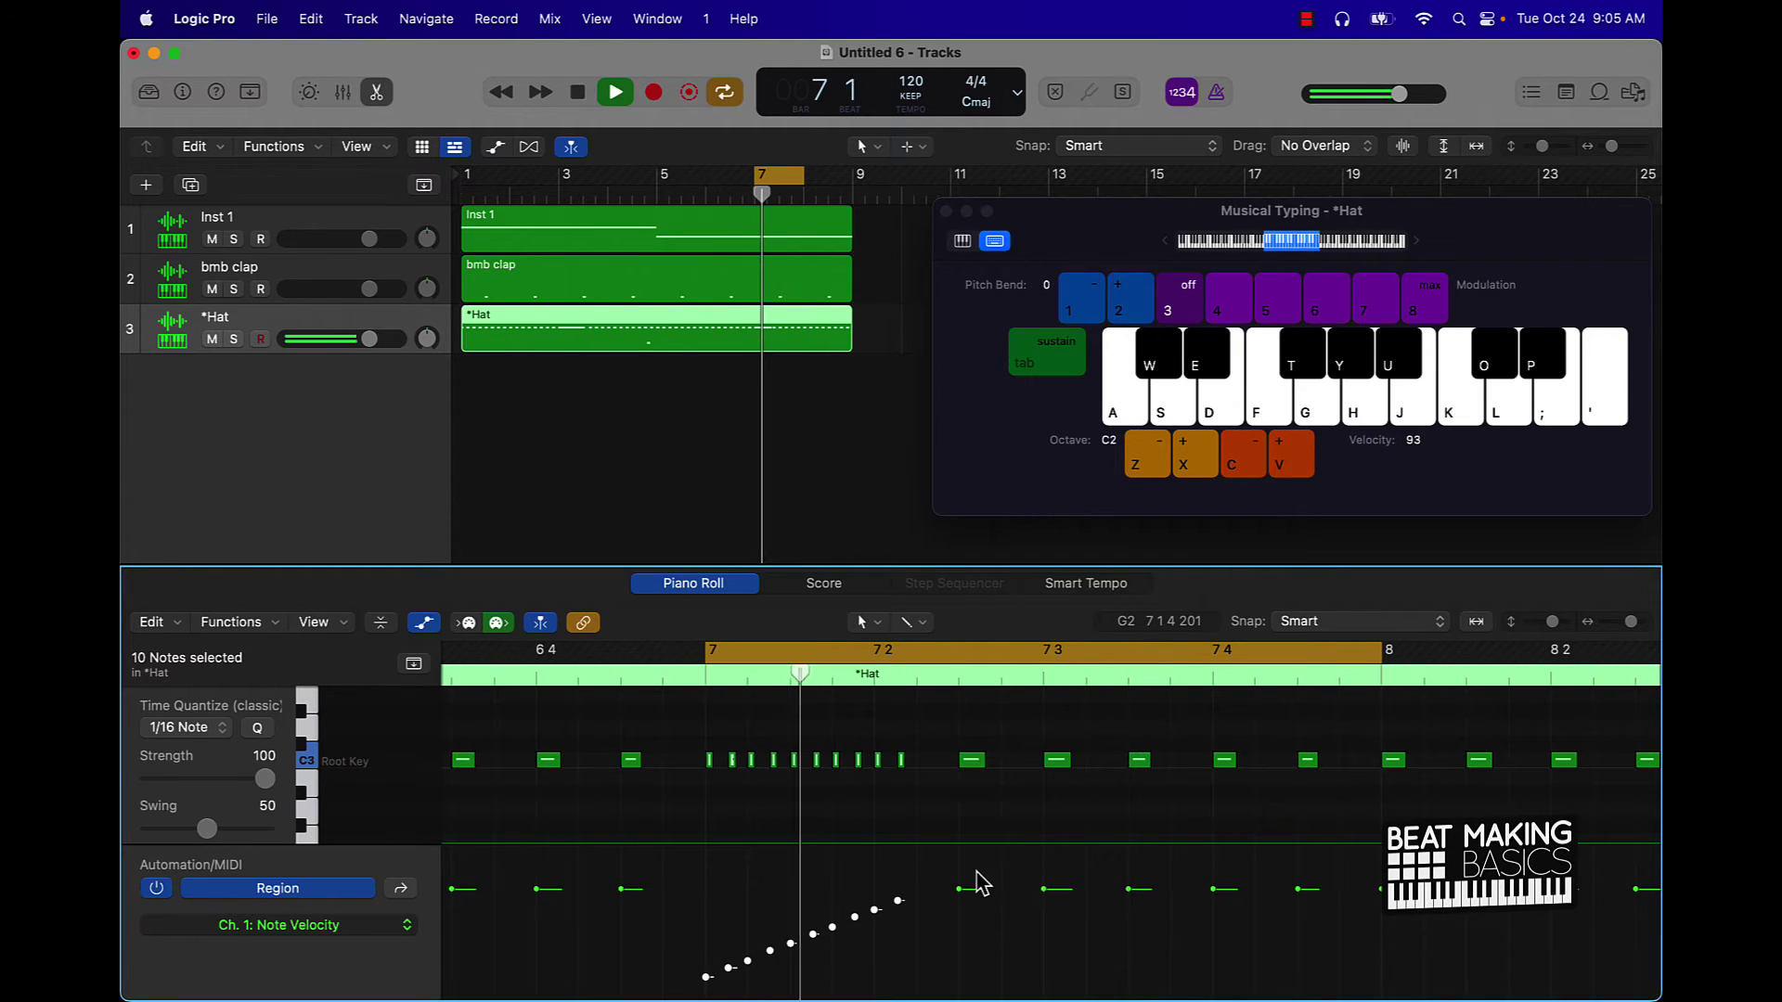
key("space")
mouse_move(901, 895)
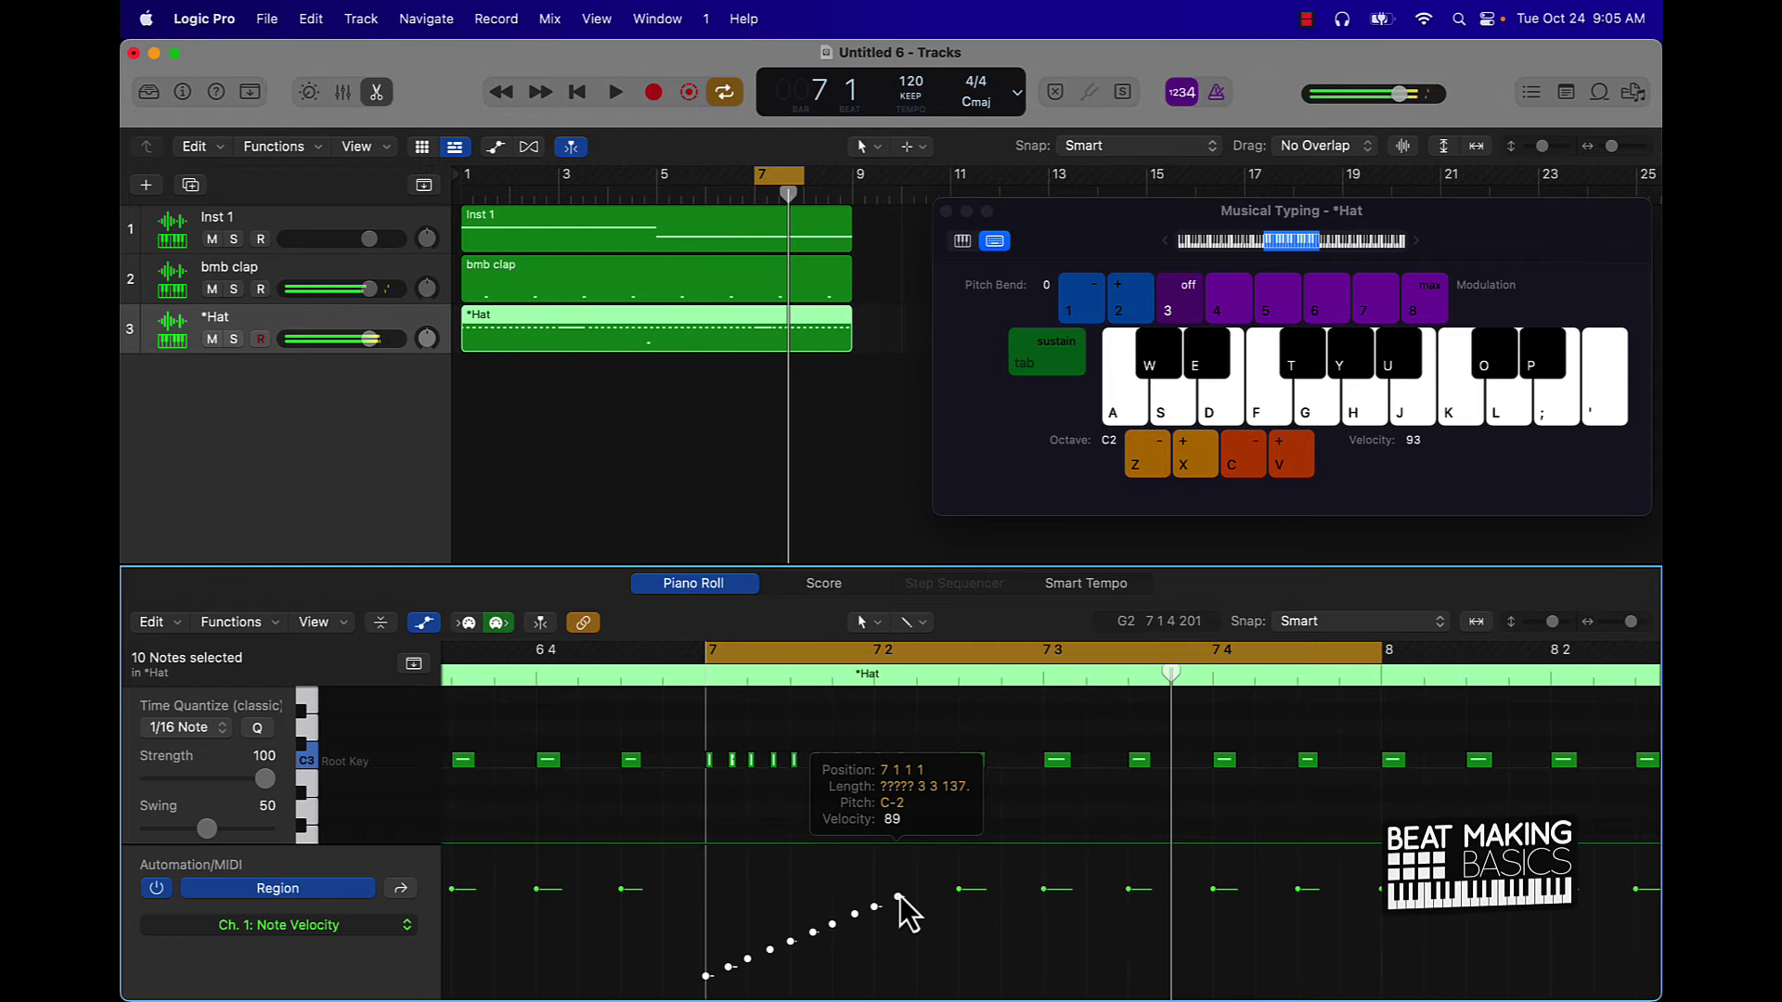
key("space")
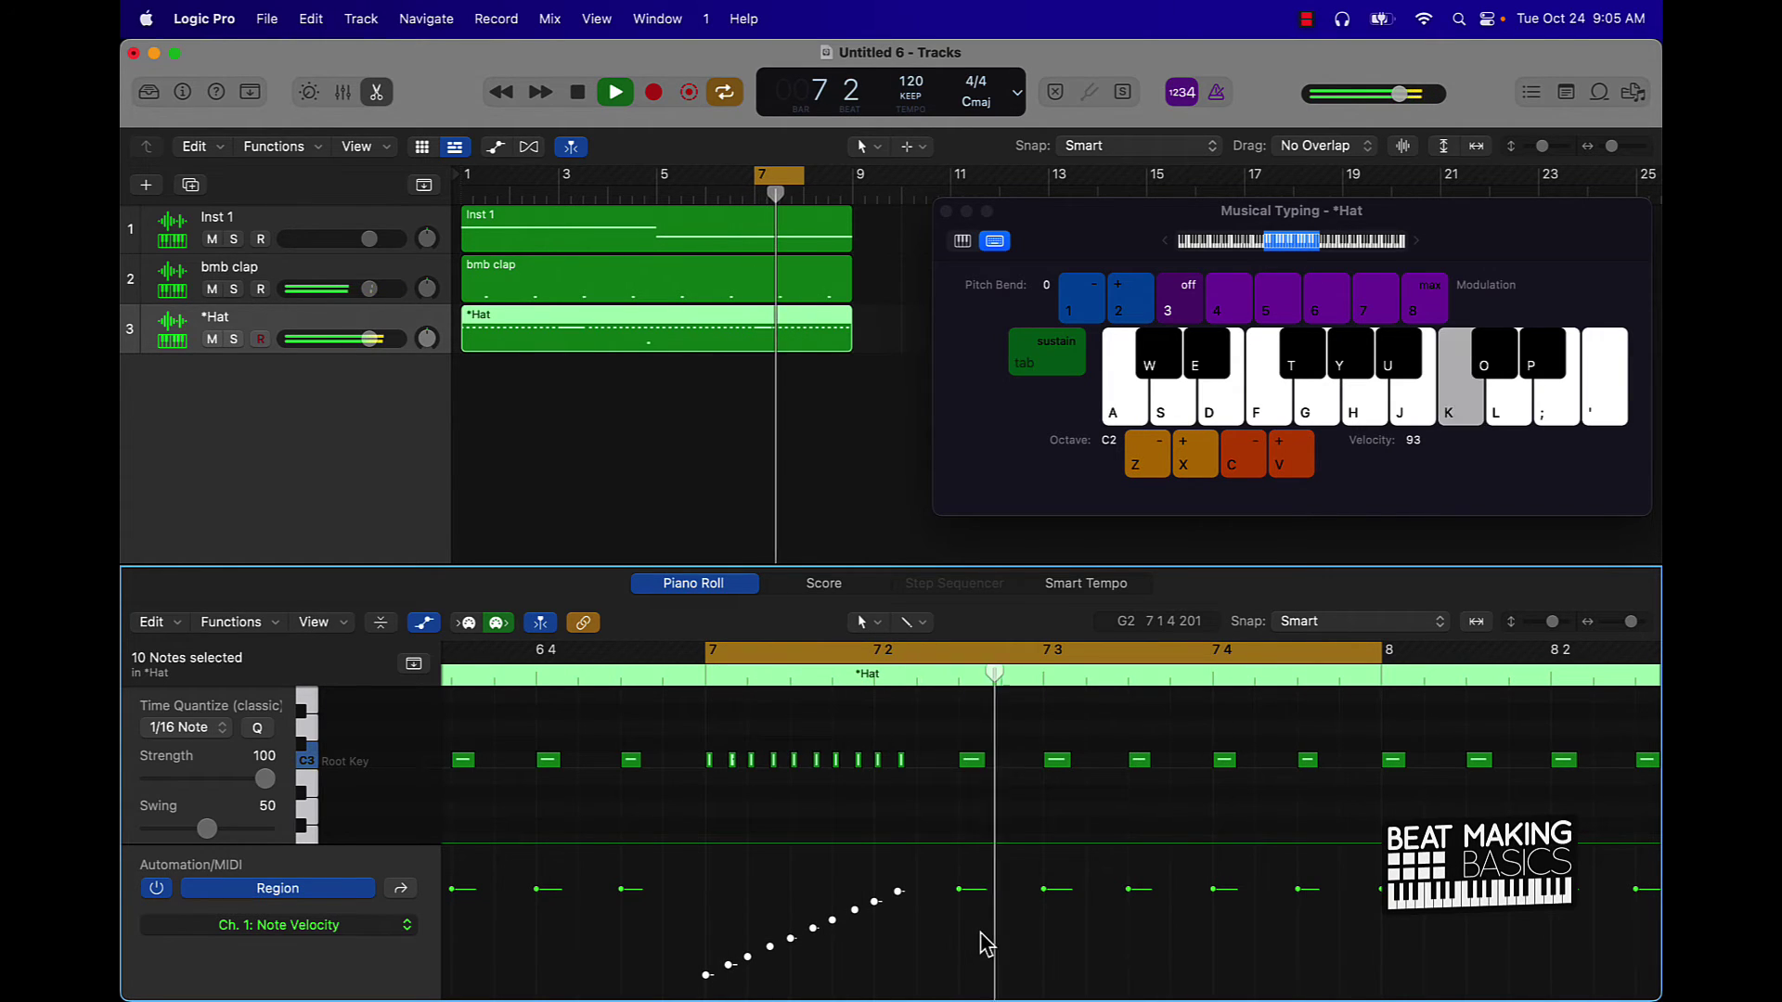
left_click_drag(700, 974, 915, 872)
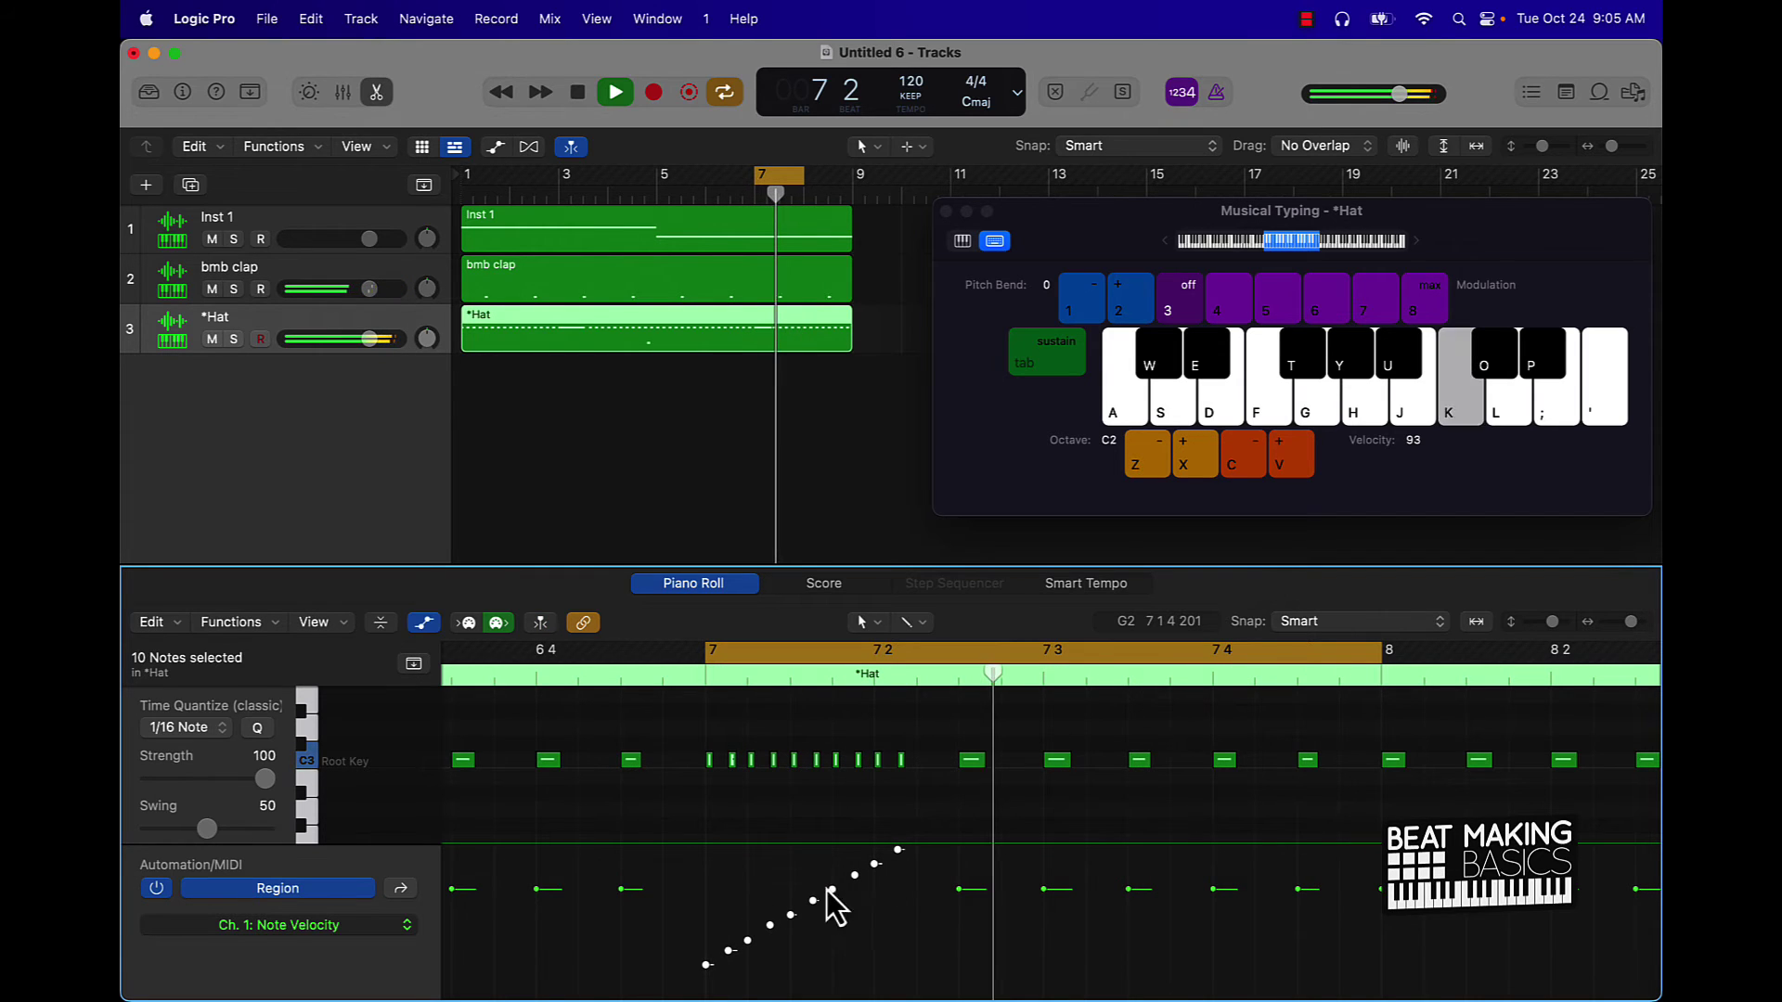
key("space")
Redraw the velocities of the ten bar 7 roll notes as a gentler rising ramp, auditioning the loop between adjustments.
left_click_drag(689, 950, 917, 888)
key("space")
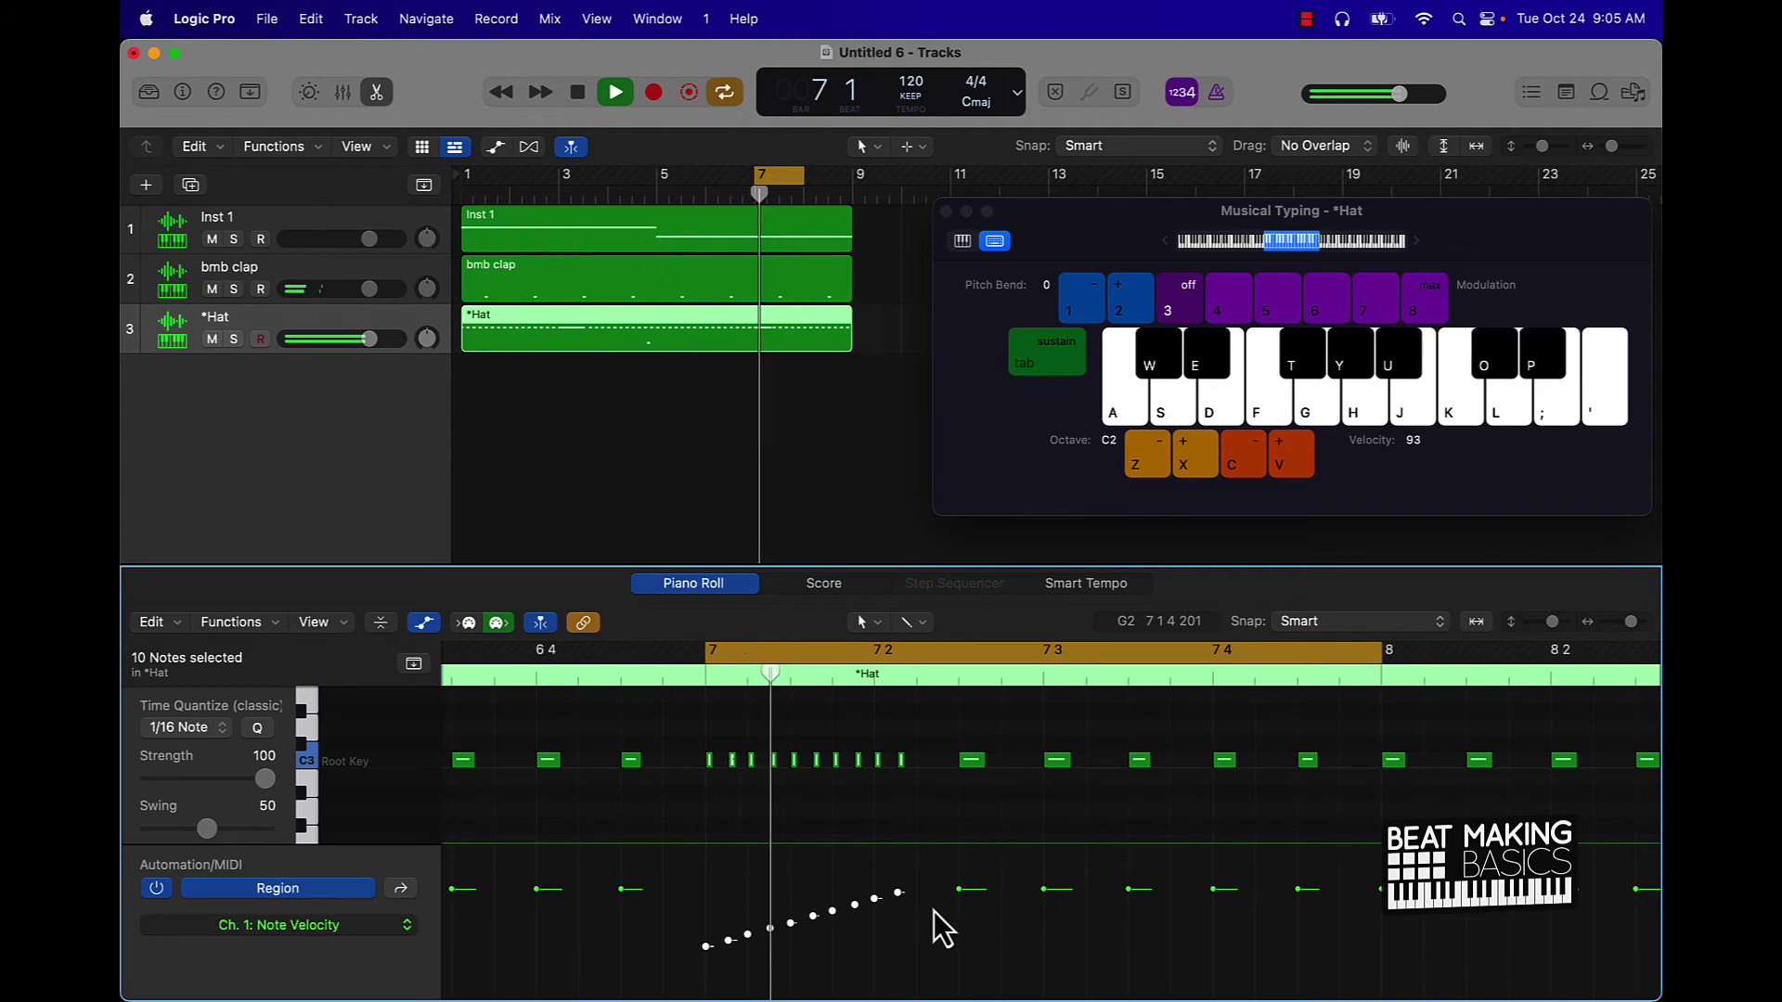
key("space")
mouse_move(708, 965)
left_mouse_down()
mouse_move(682, 989)
mouse_move(795, 926)
mouse_move(943, 887)
left_mouse_up()
key("space")
key("space")
mouse_move(740, 952)
left_click_drag(742, 952, 931, 903)
key("space")
scroll(923, 898, "right", 2)
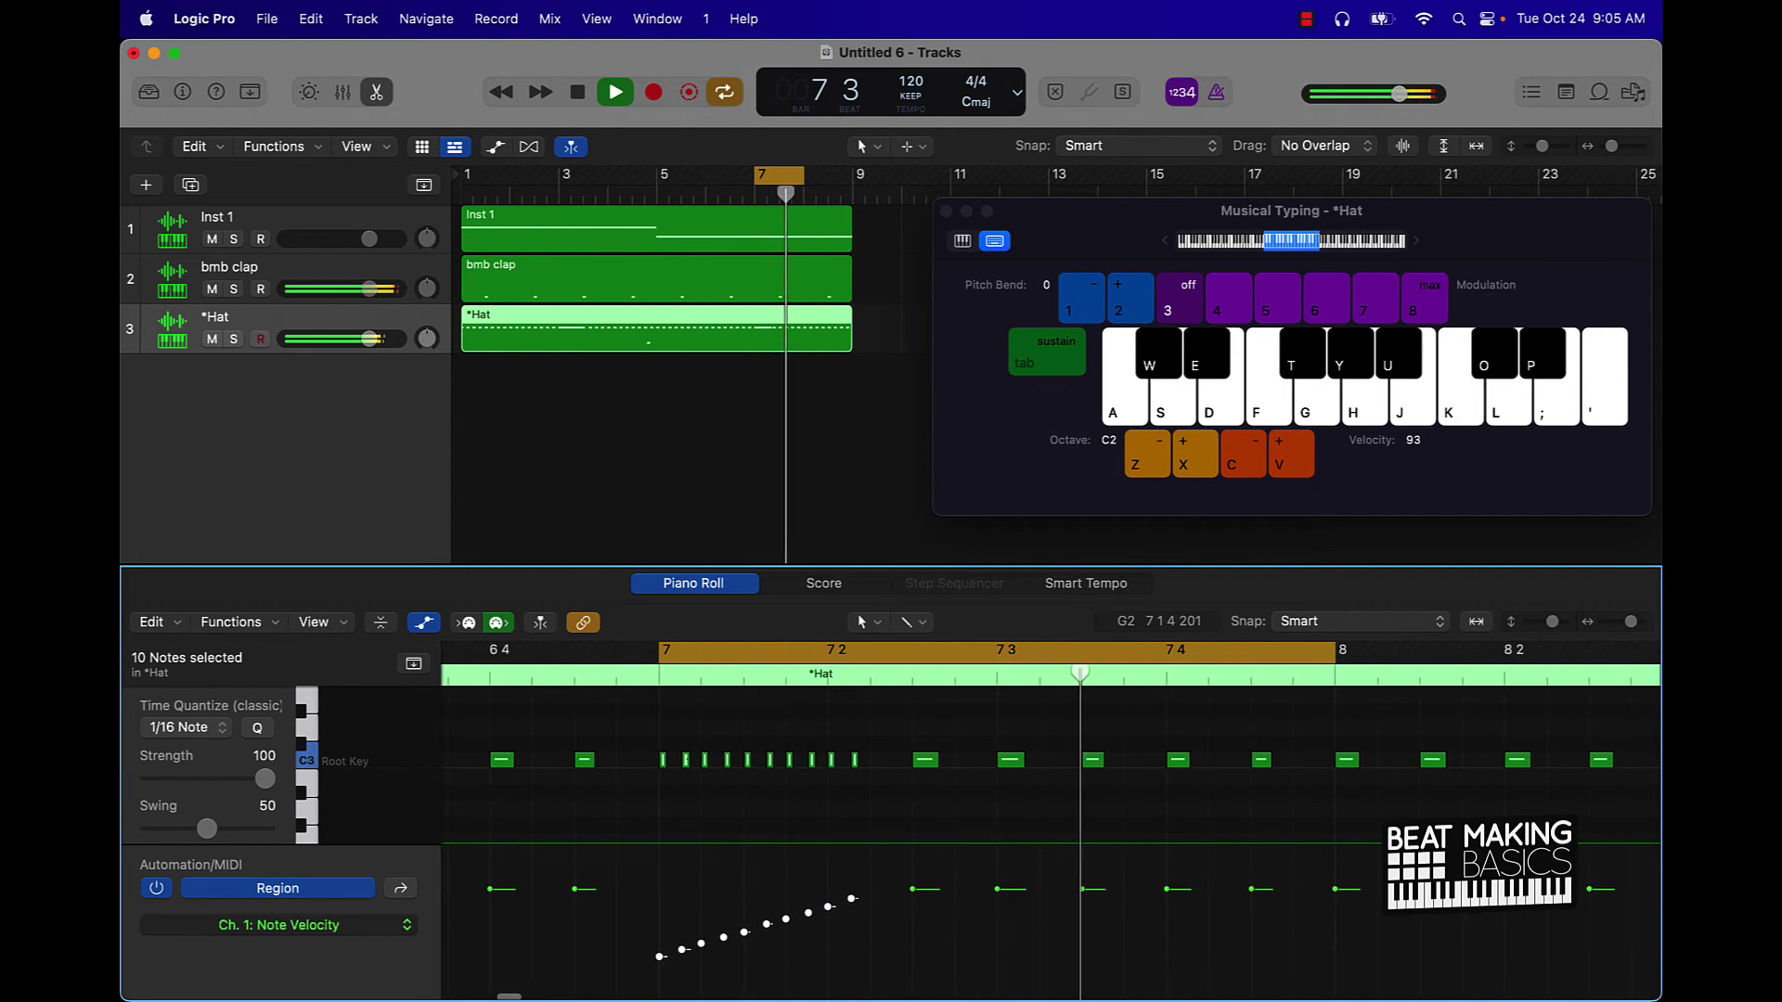
Stop playback and set the cycle range to bar 8, up to the end of the hi-hat region.
key("space")
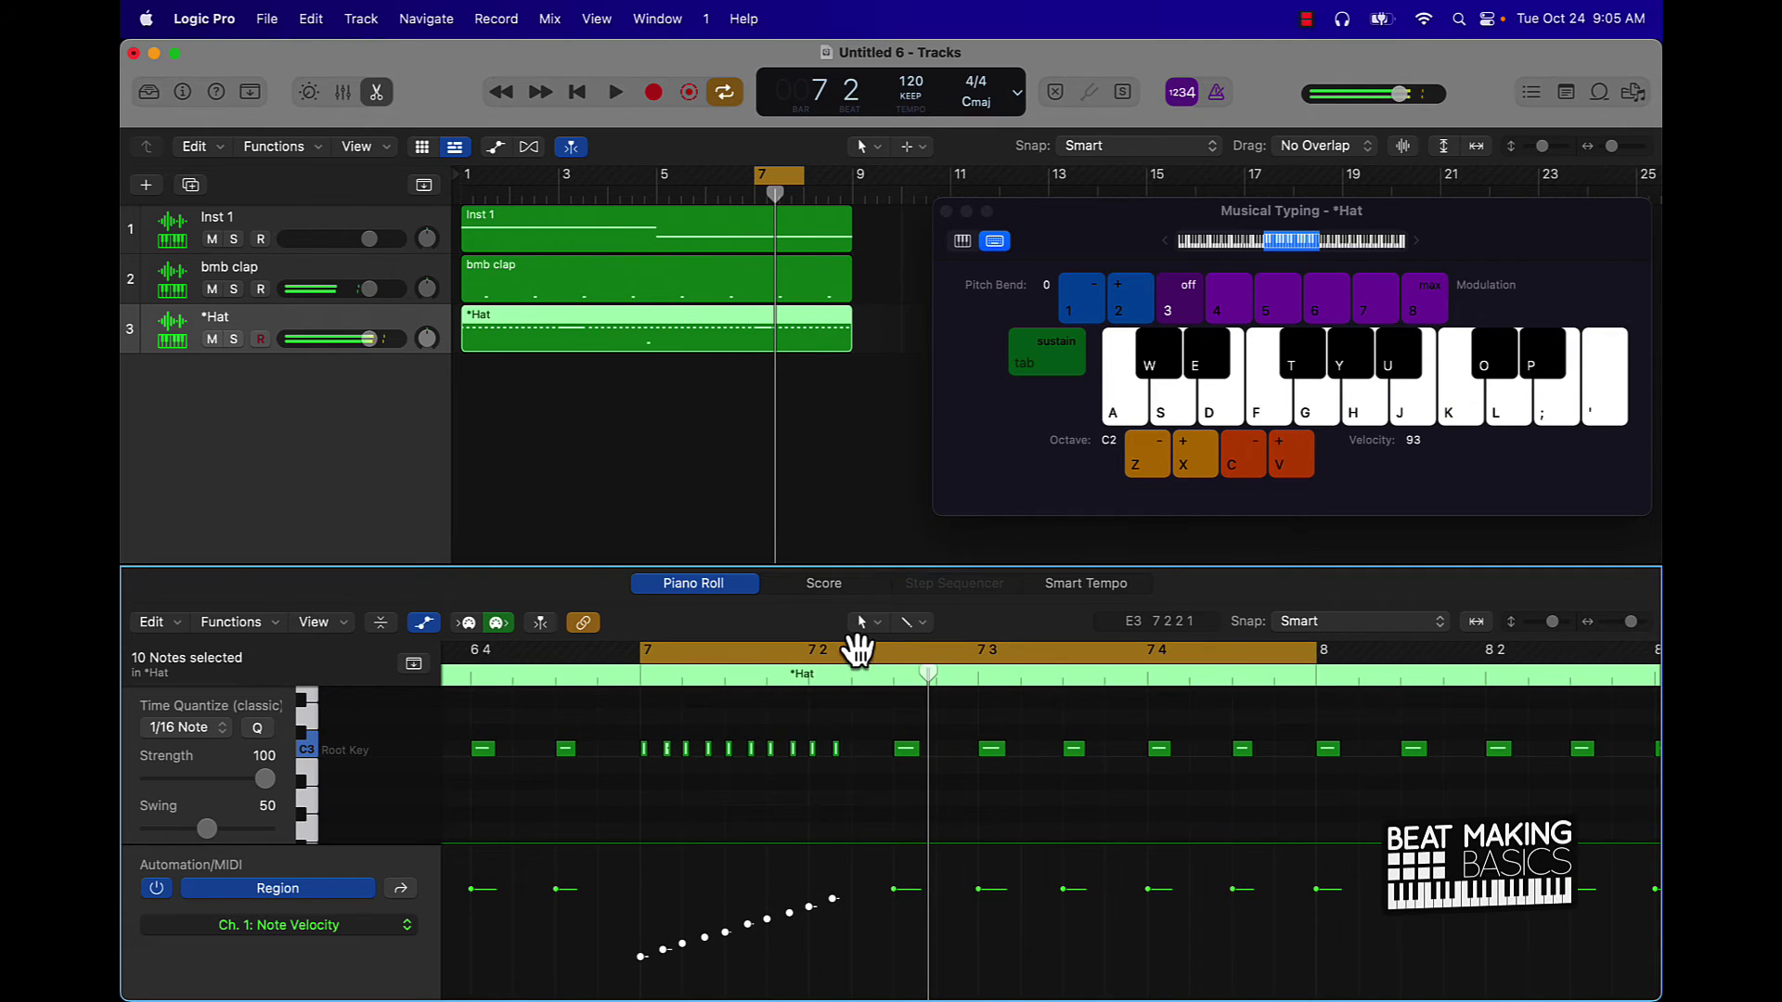
left_click(855, 649)
scroll(929, 724, "right", 5)
scroll(1016, 748, "right", 5)
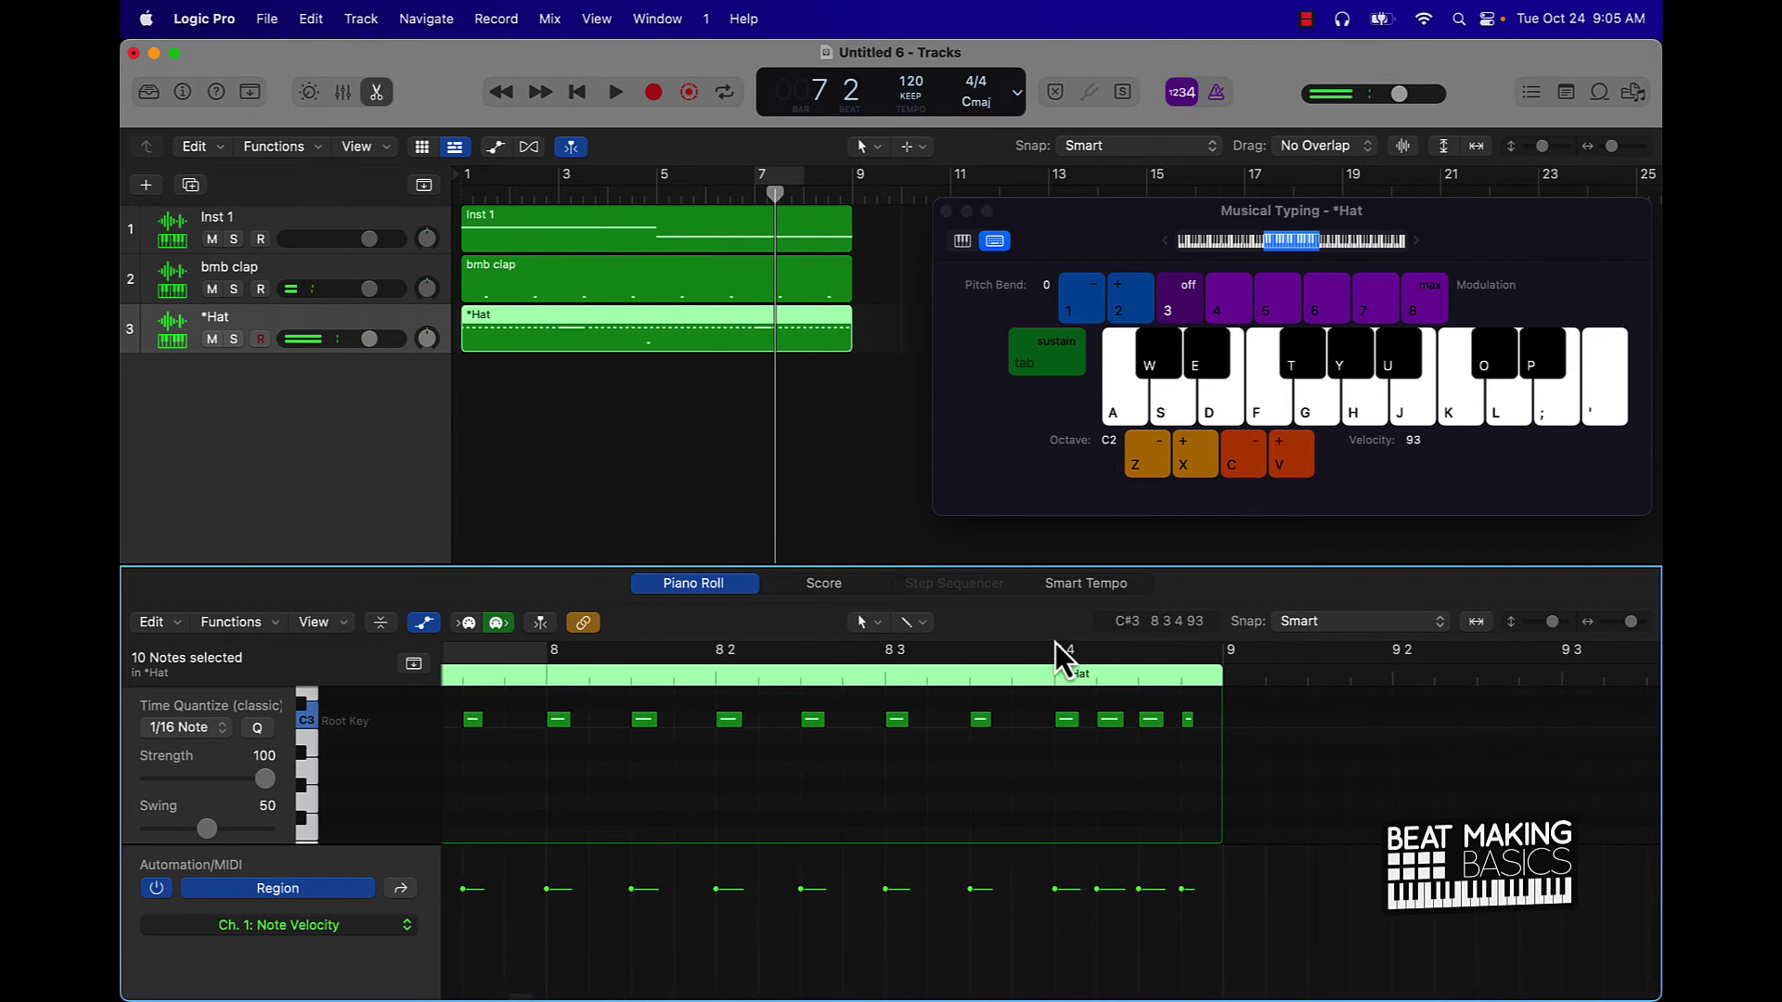
left_click_drag(547, 656, 1234, 683)
Turn the hi-hats on beat 4 of bar 8 into a faster roll of seven short, evenly spaced notes and audition it.
mouse_move(1044, 716)
left_mouse_down()
mouse_move(1158, 718)
mouse_move(1077, 721)
left_mouse_up()
left_click(1027, 761)
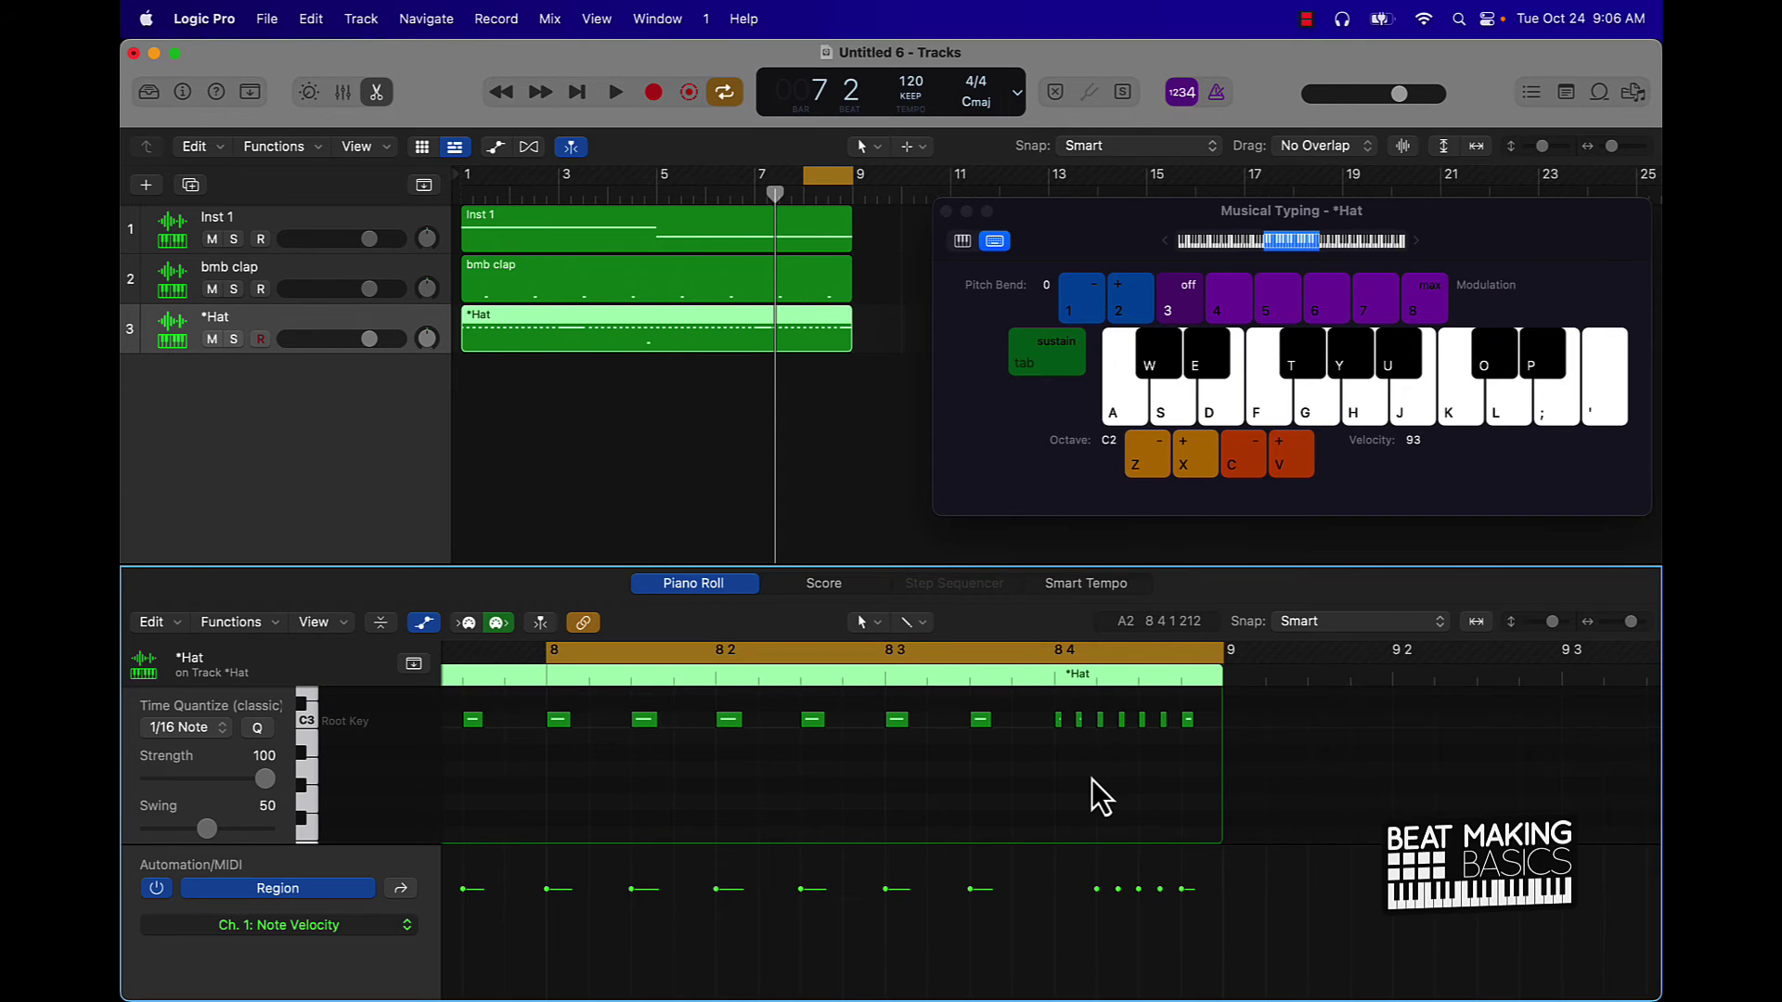
key("space")
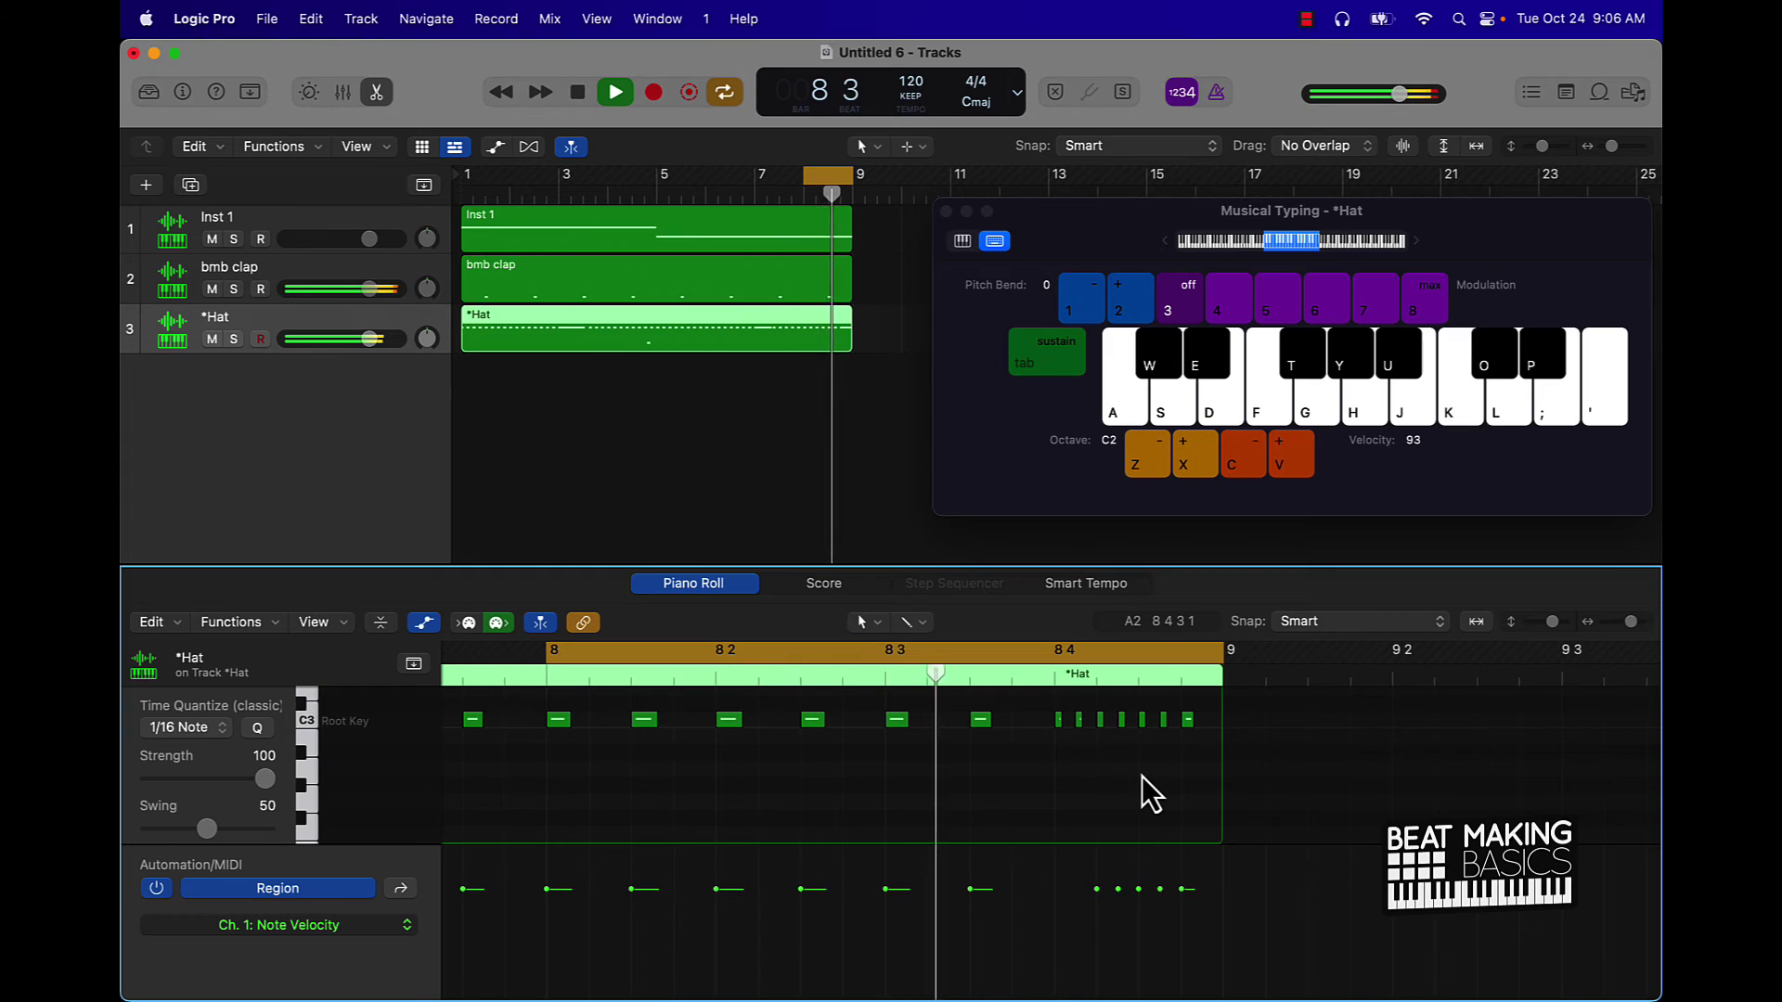
key("space")
Draw a falling velocity ramp across the seven roll notes at the end of bar 8, auditioning it alone and in the eight-bar loop.
left_click_drag(1039, 699, 1244, 763)
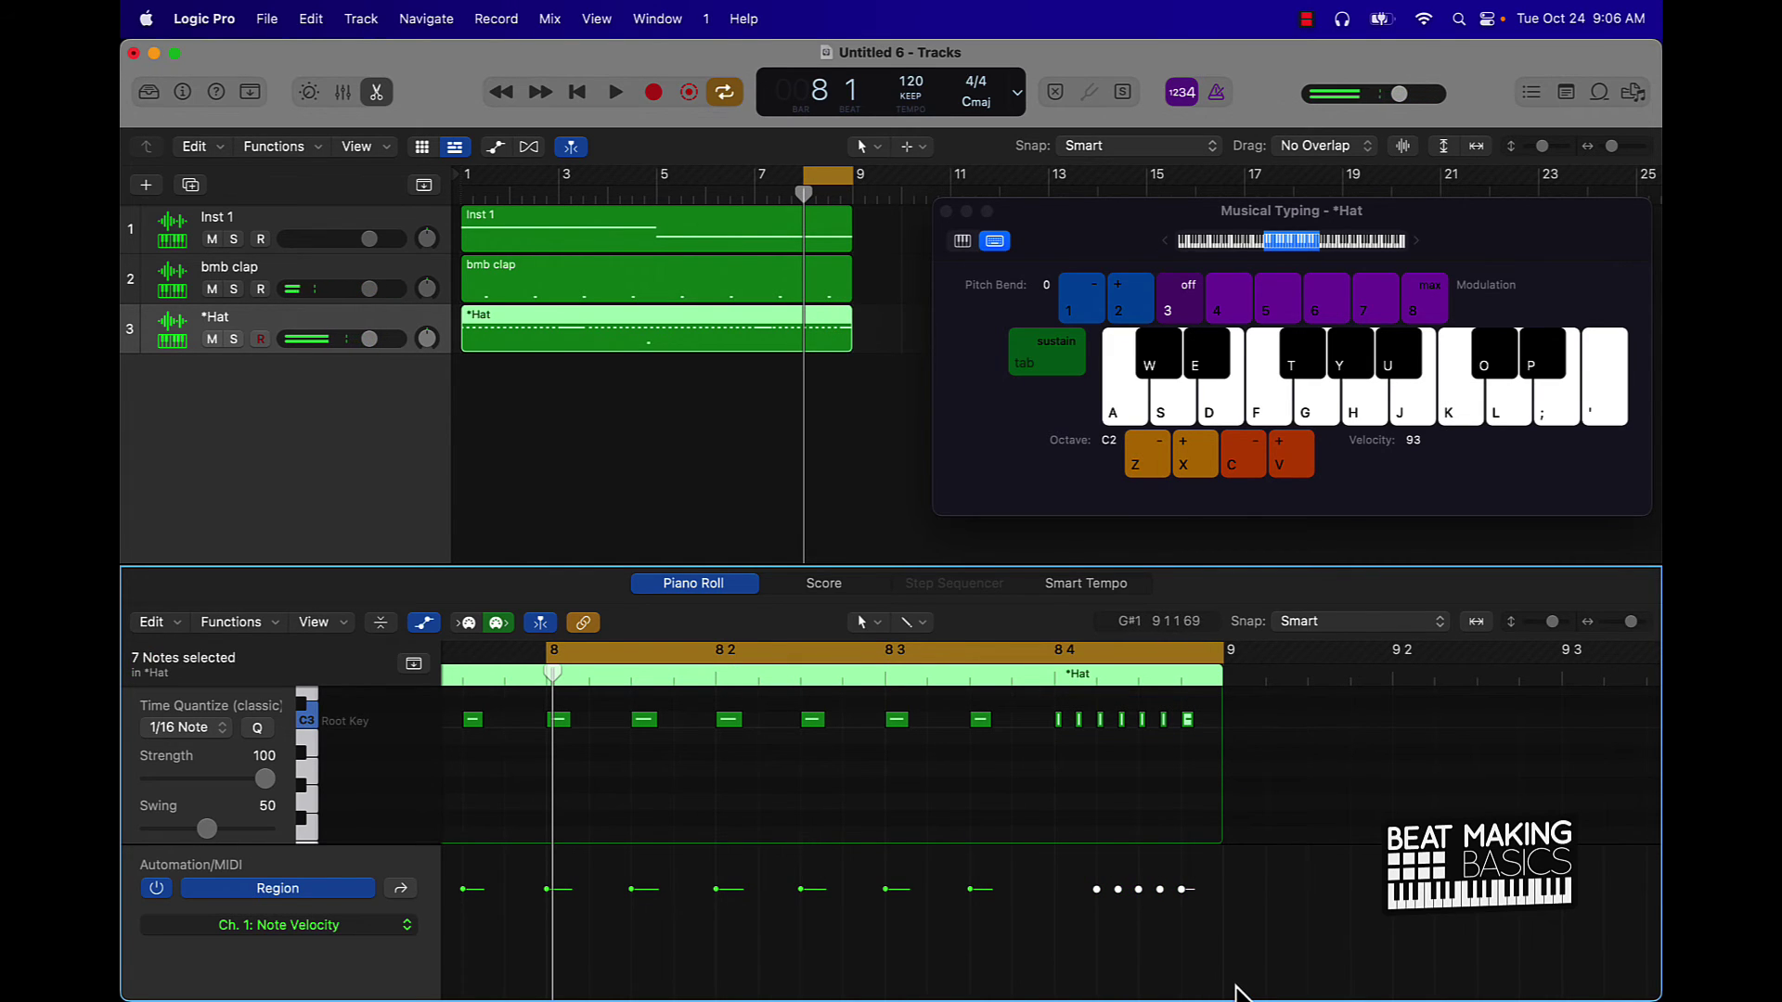
mouse_move(1218, 967)
left_mouse_down()
mouse_move(1129, 894)
mouse_move(1073, 893)
left_mouse_up()
key("space")
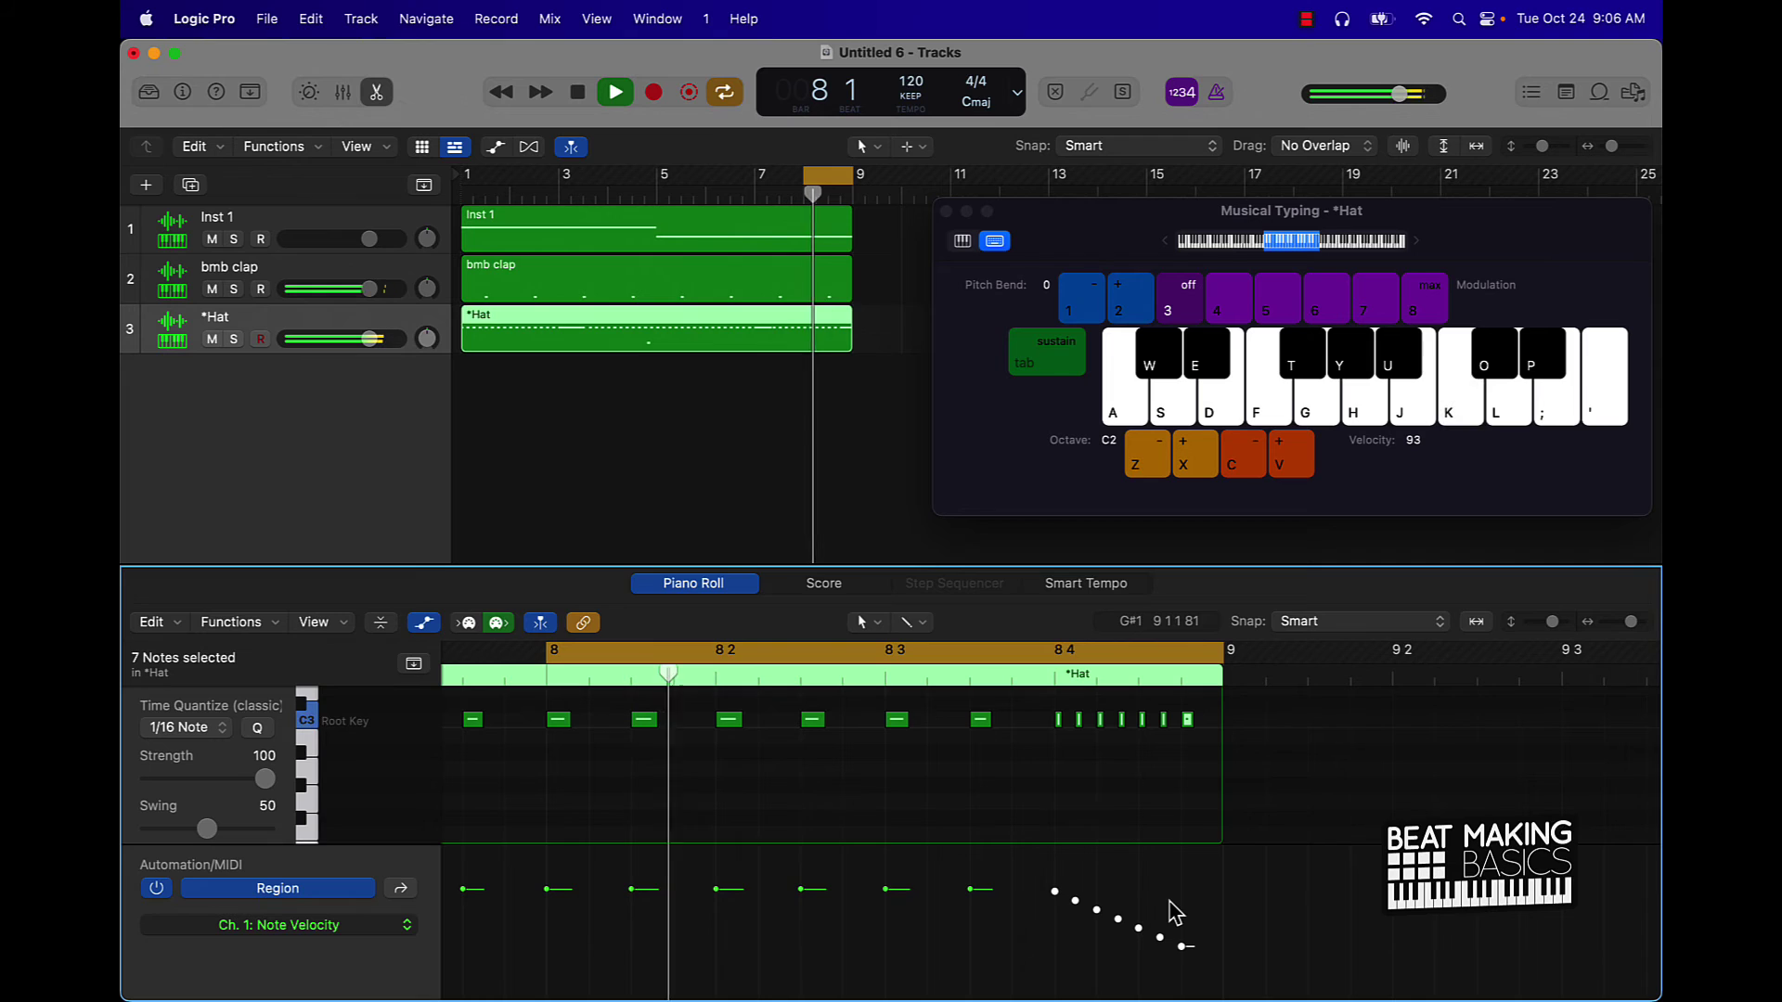
key("space")
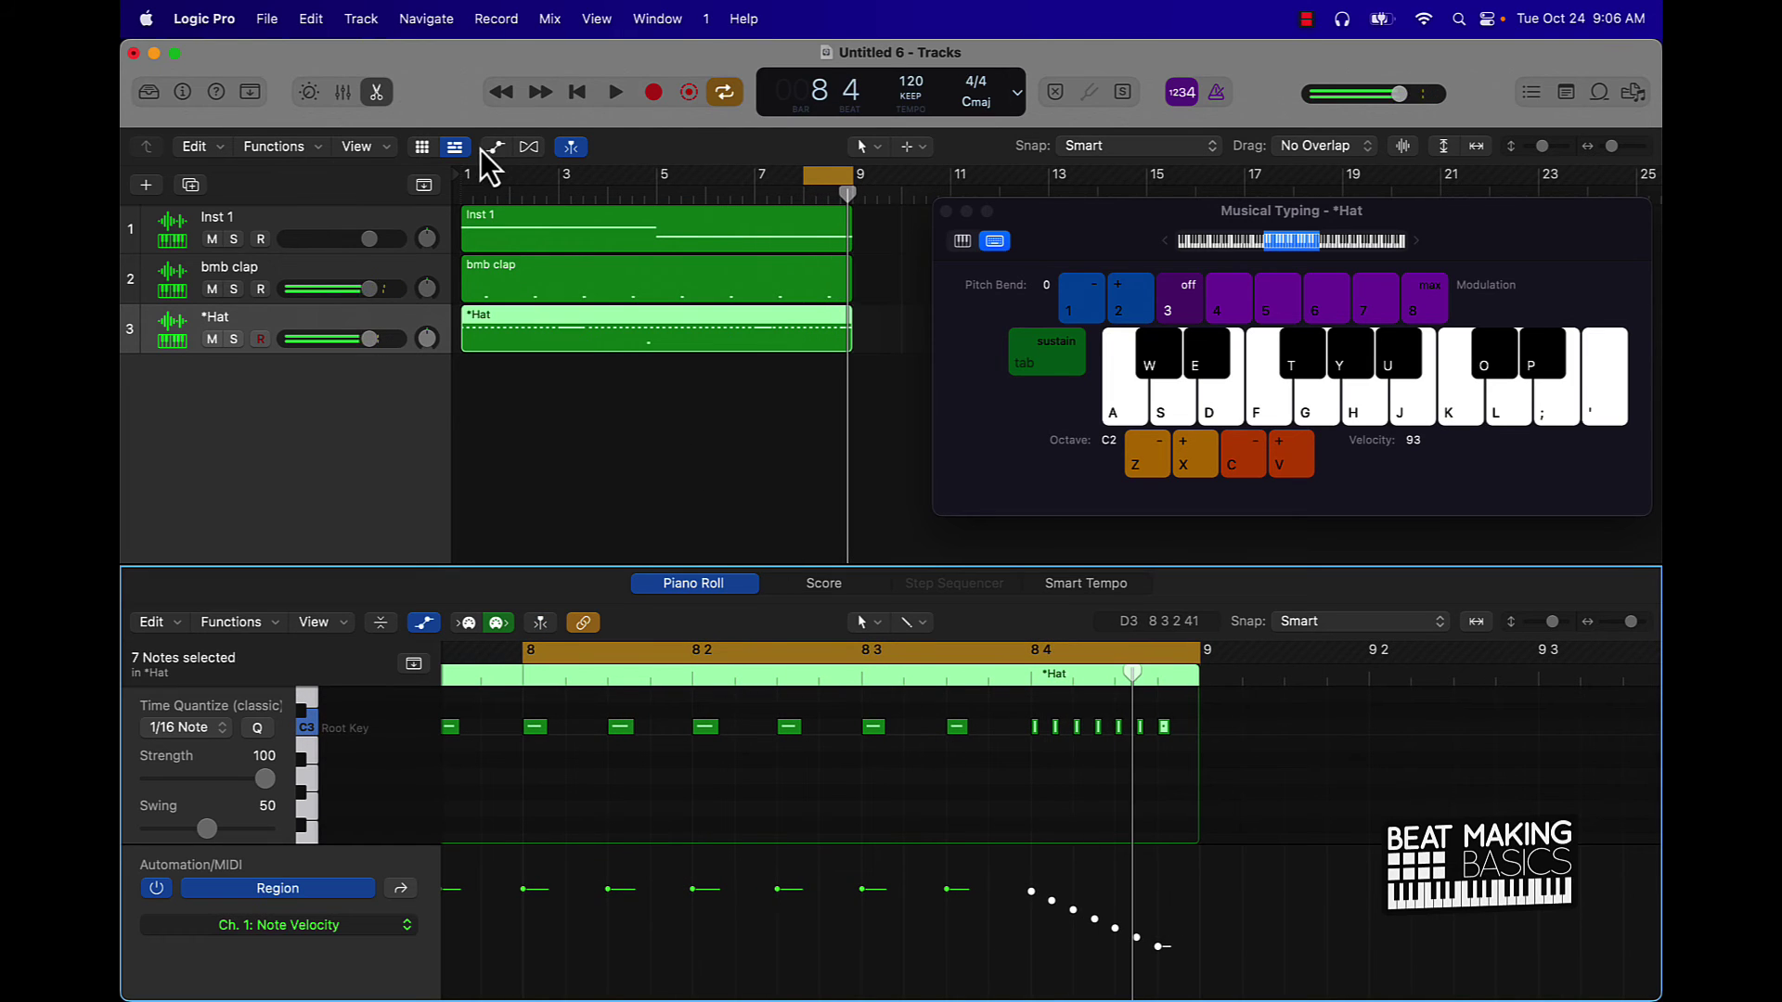
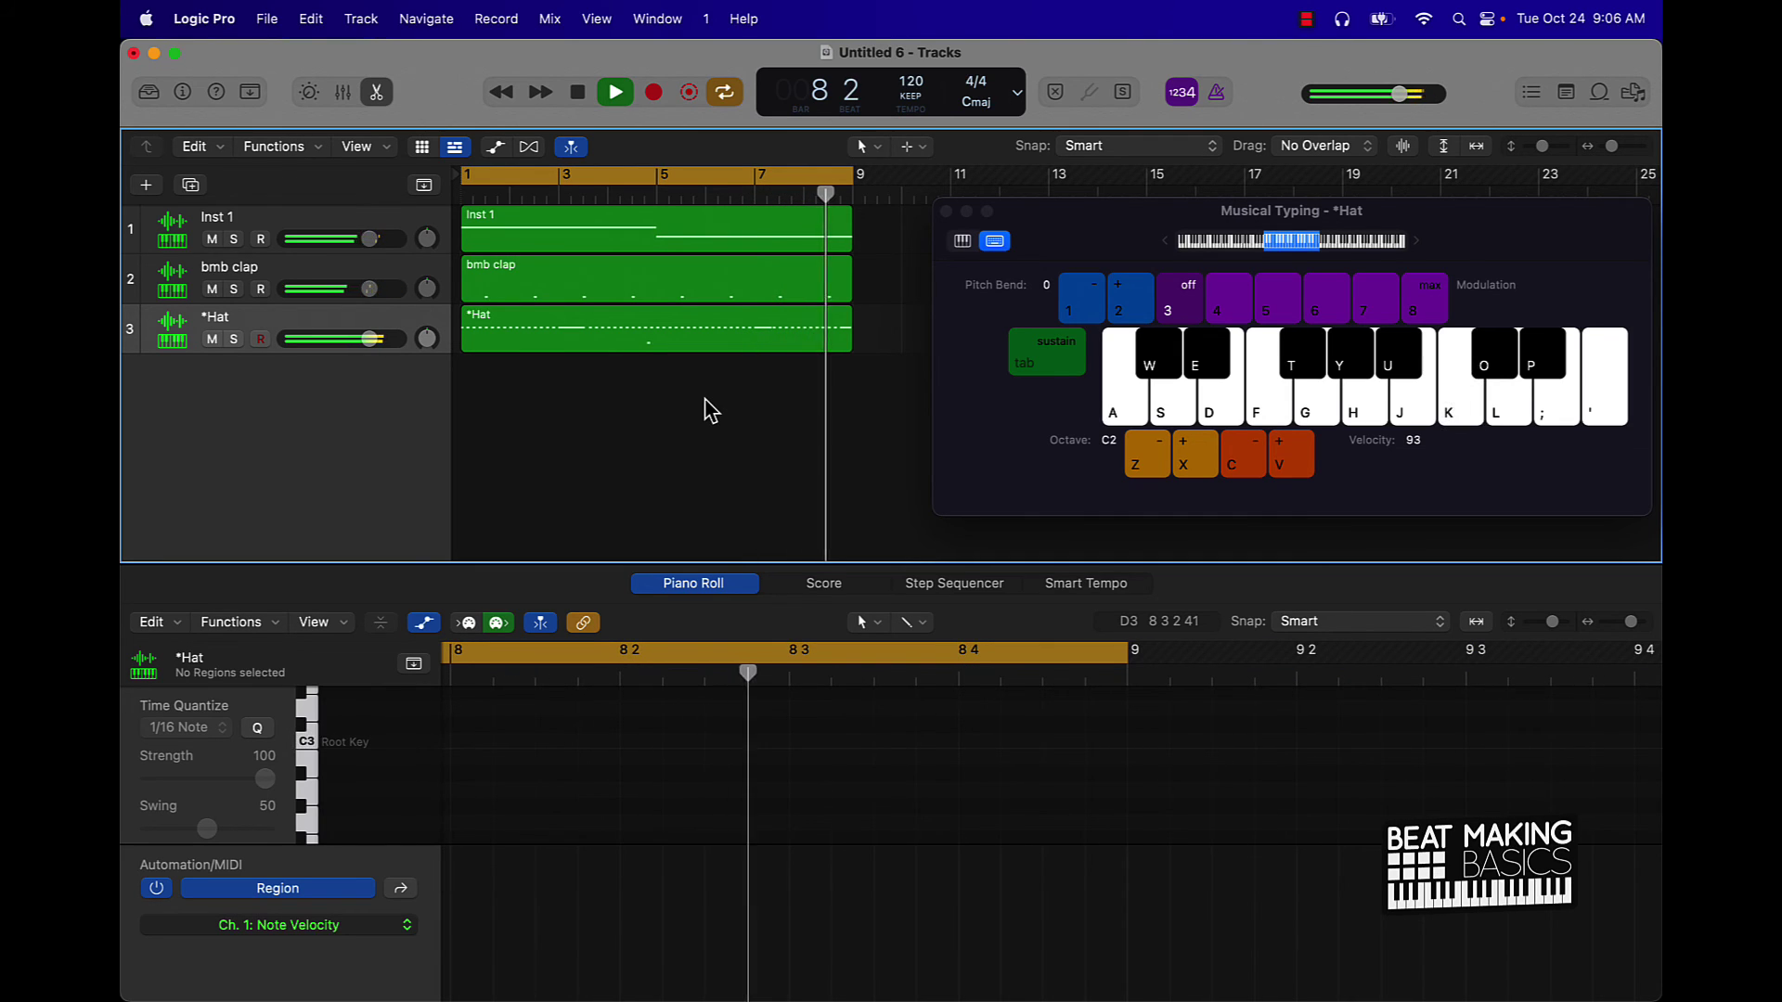
key("space")
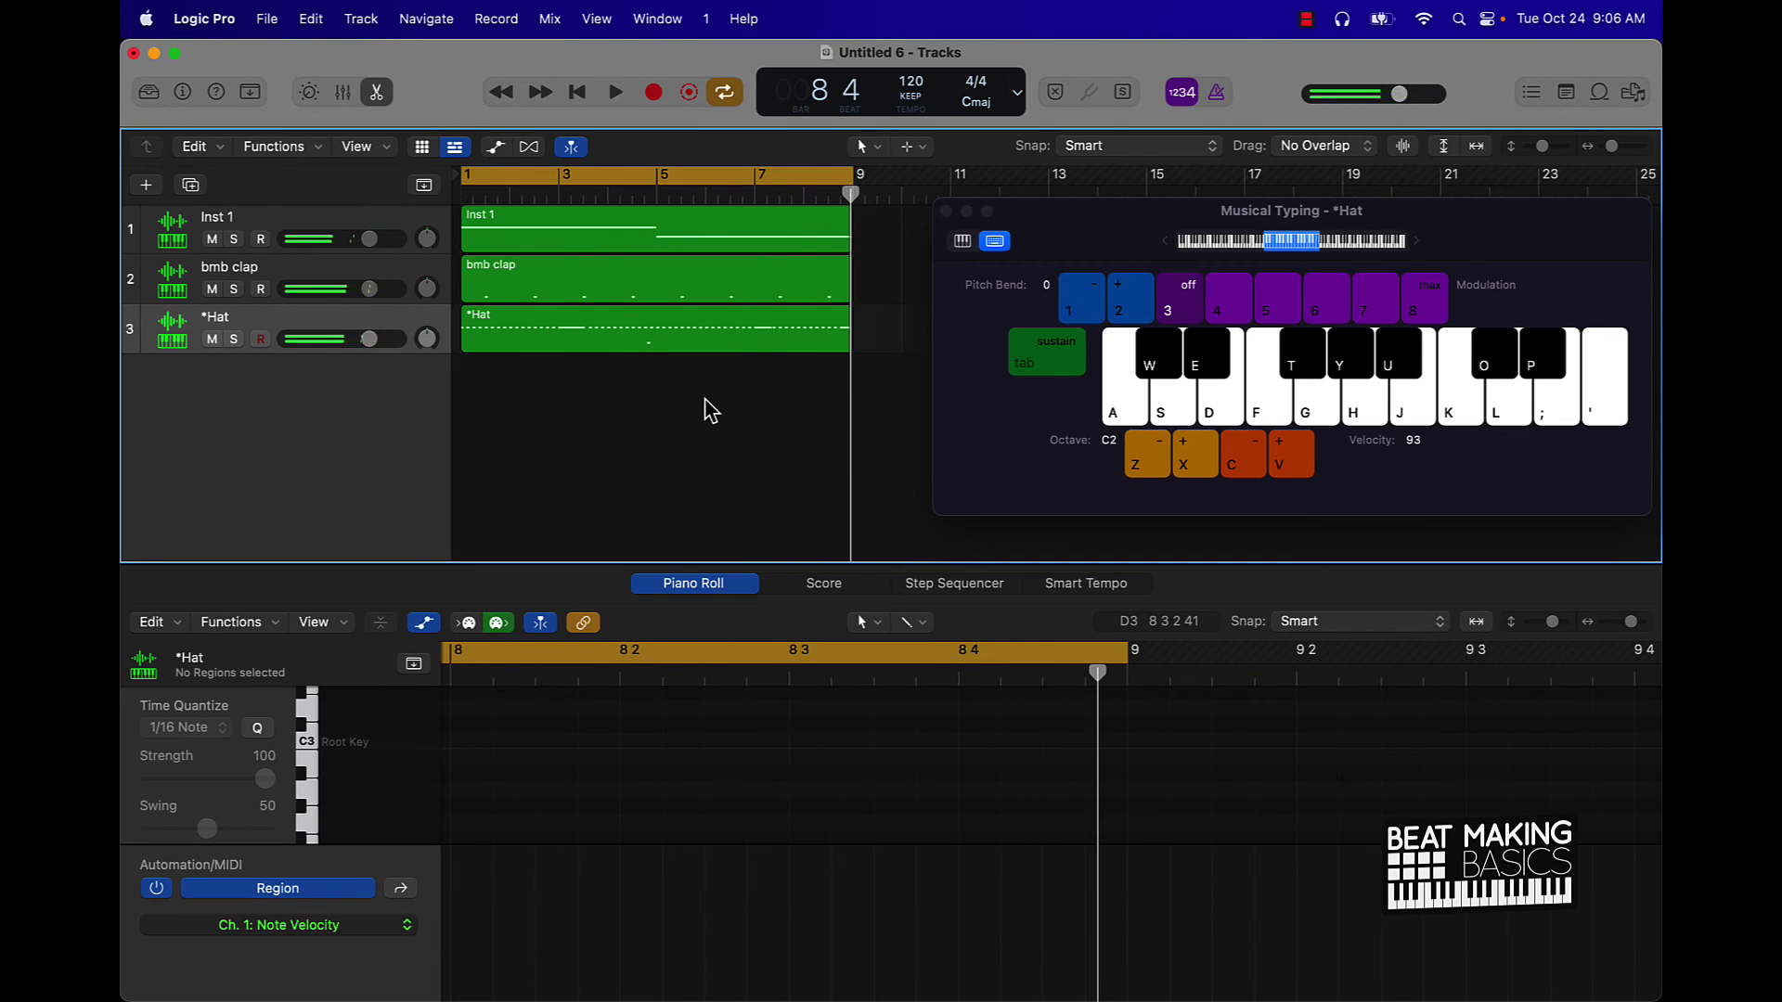